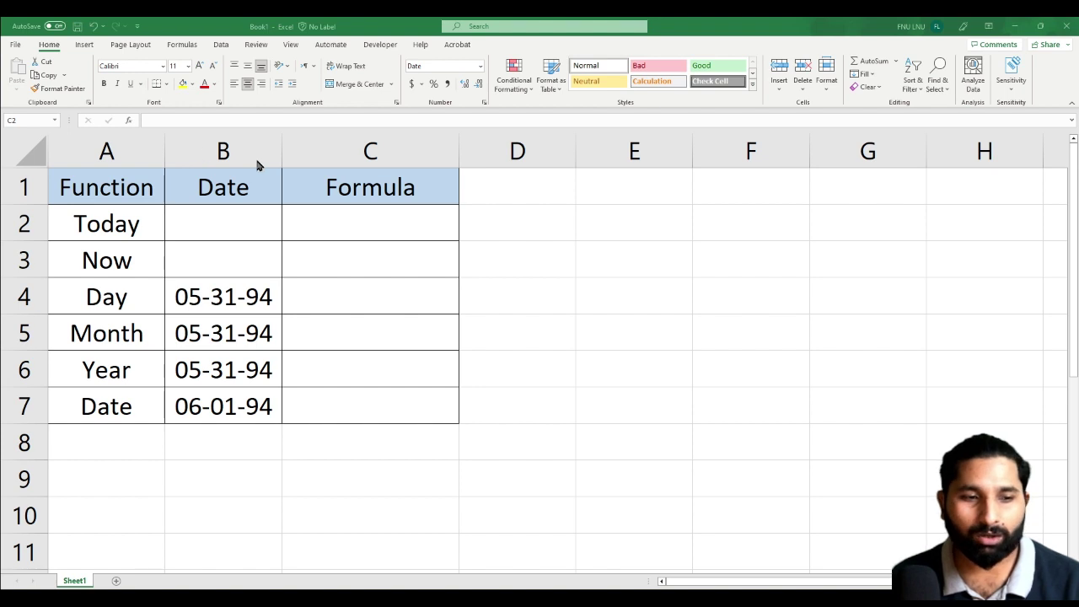
- Enter =TODAY() in C2 to show today's date, 29-05-23
click(367, 221)
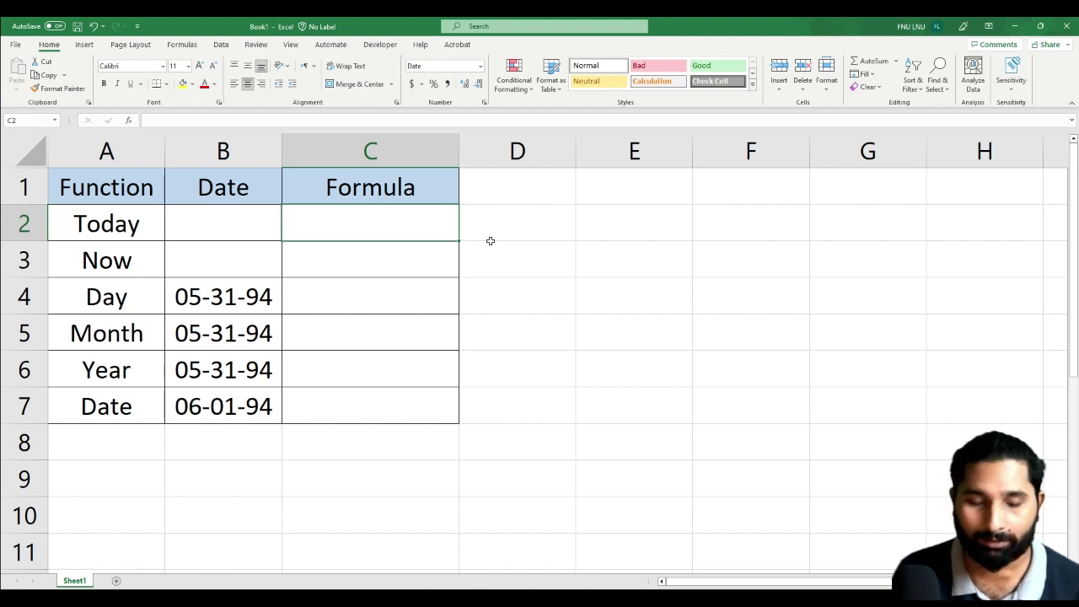
text(=)
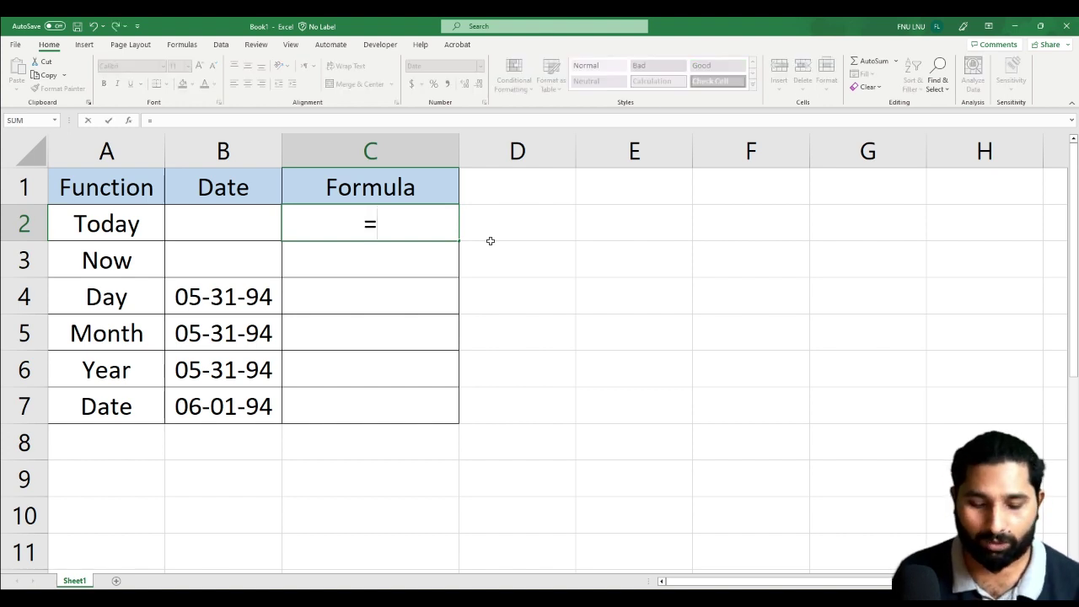
text(today)
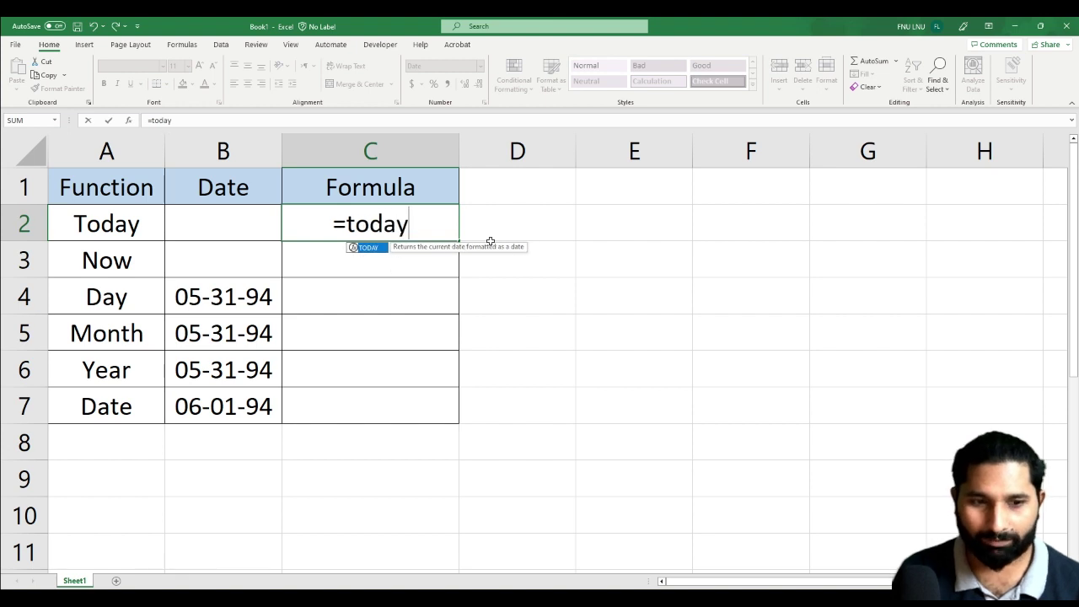
key(Tab)
text())
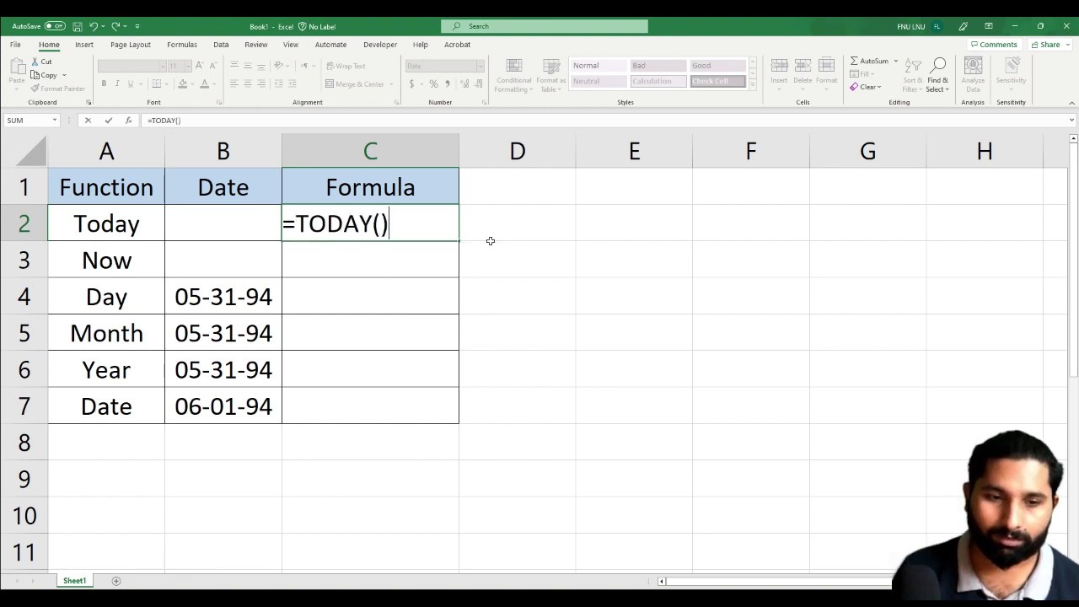
key(Return)
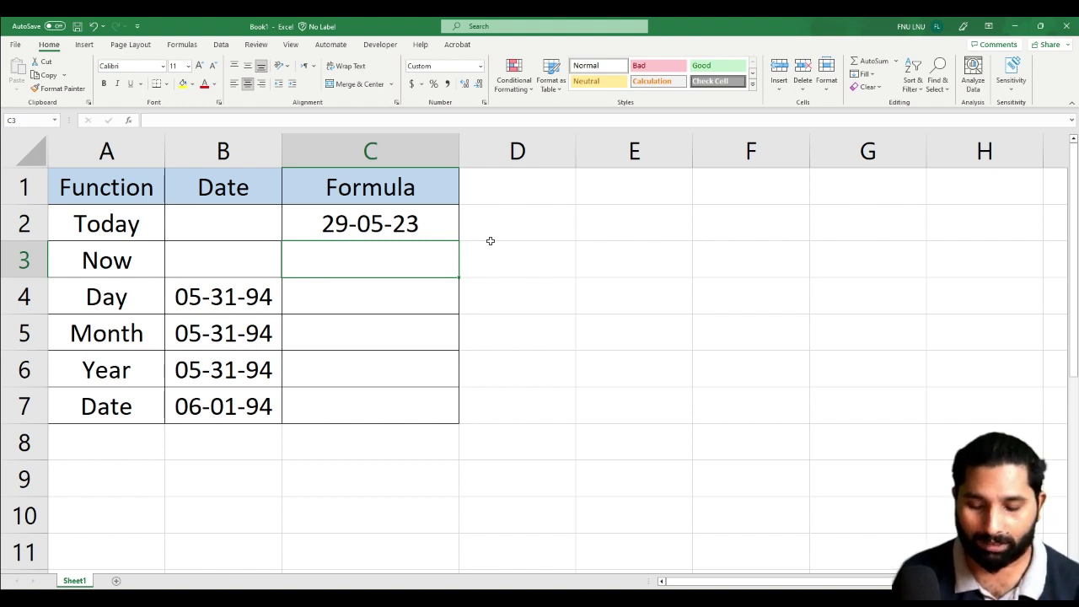
- Enter =NOW() in C3 to show the current date and time
text(=now)
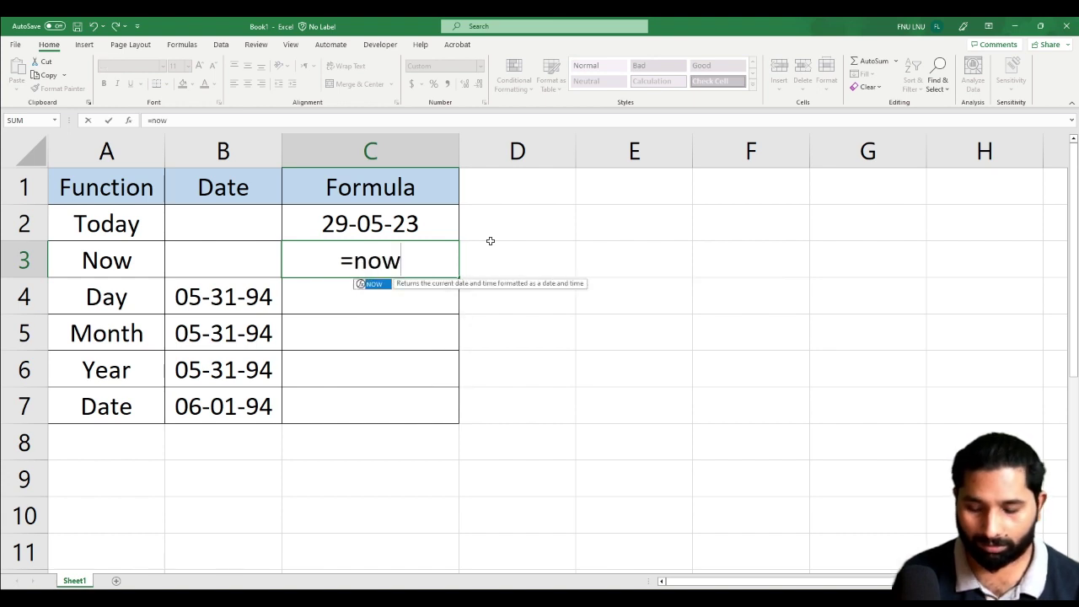
key(Tab)
text())
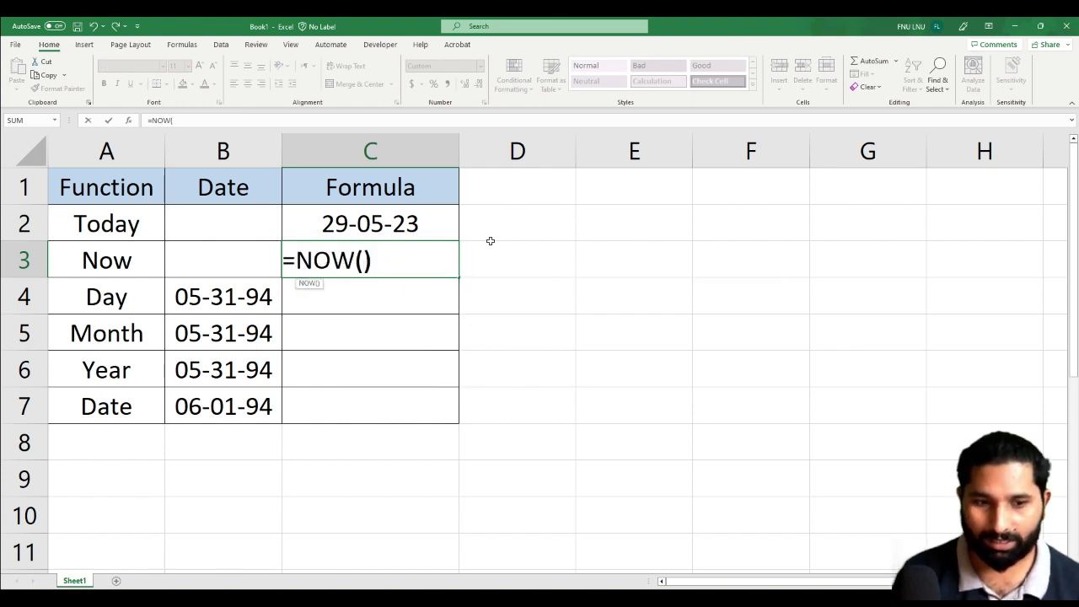
key(Return)
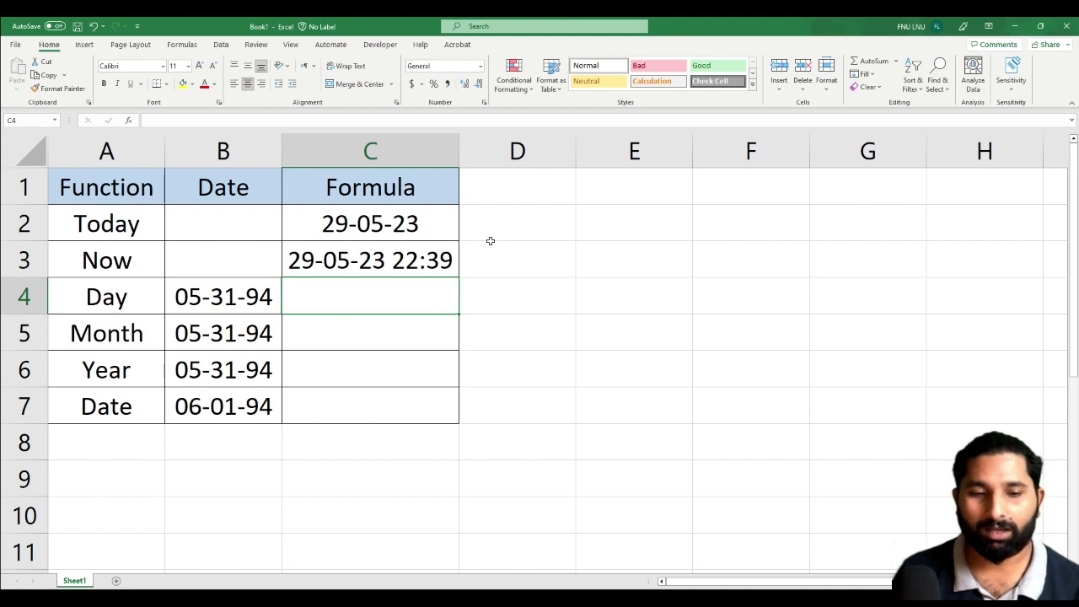
- Auto-fit column C, then enter =DAY(B4) in C4 to return 31
double_click(458, 158)
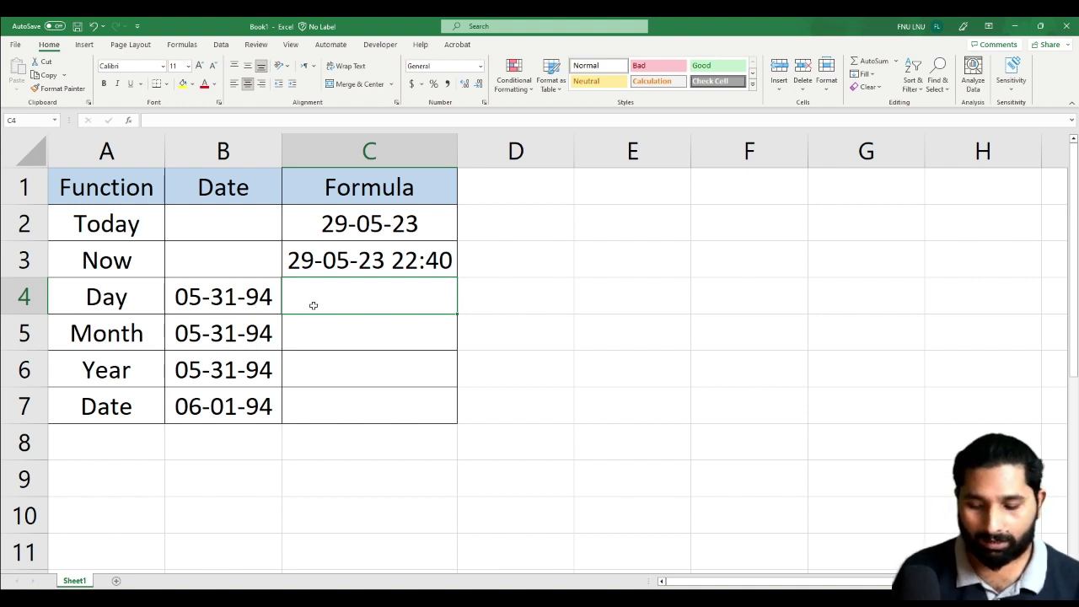
text(=day)
key(Tab)
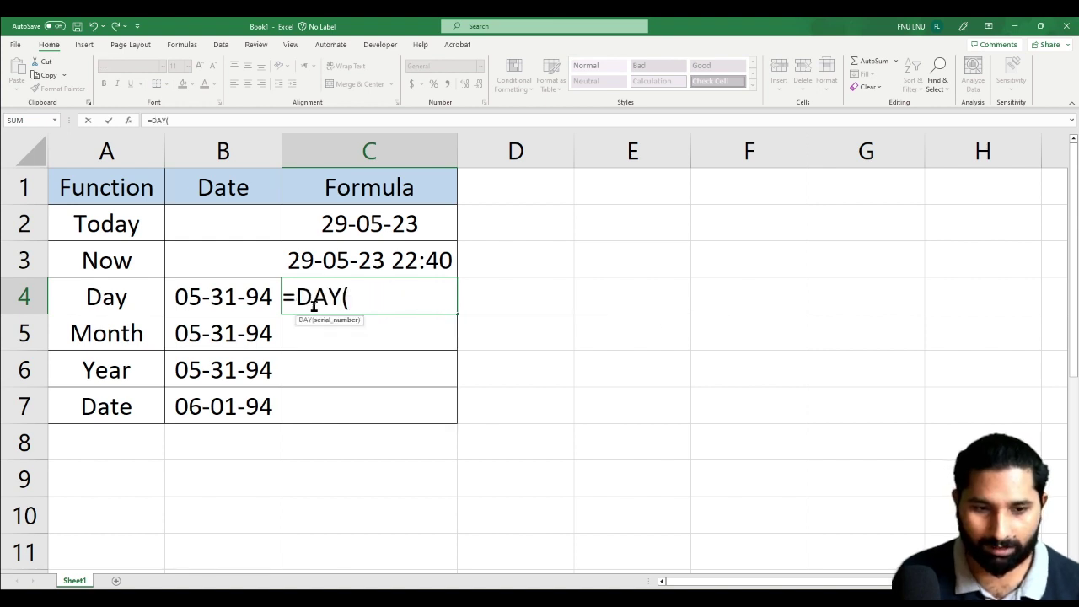
key(Left)
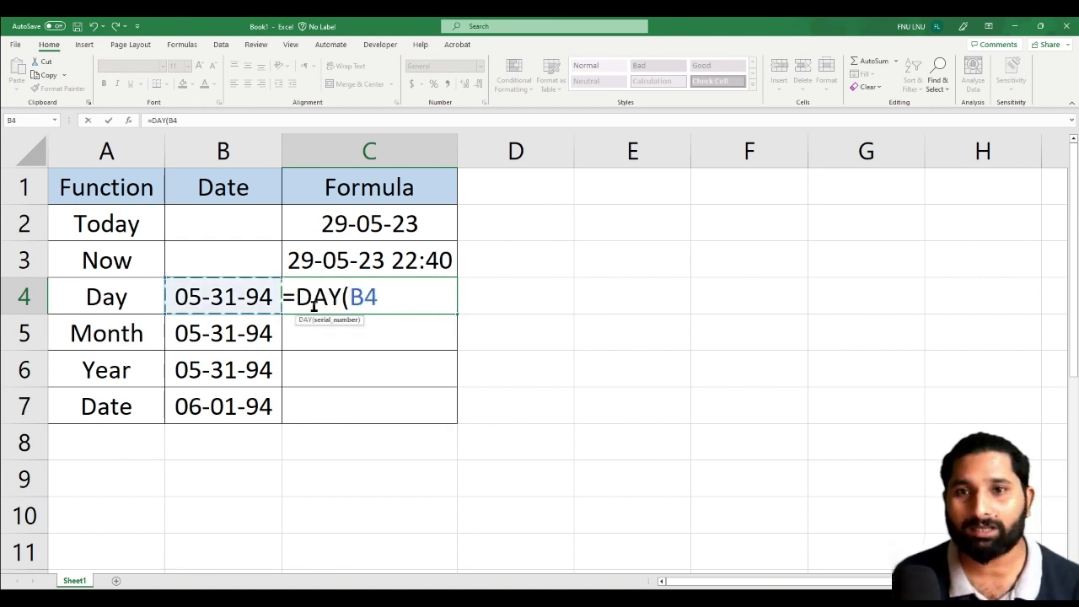
text())
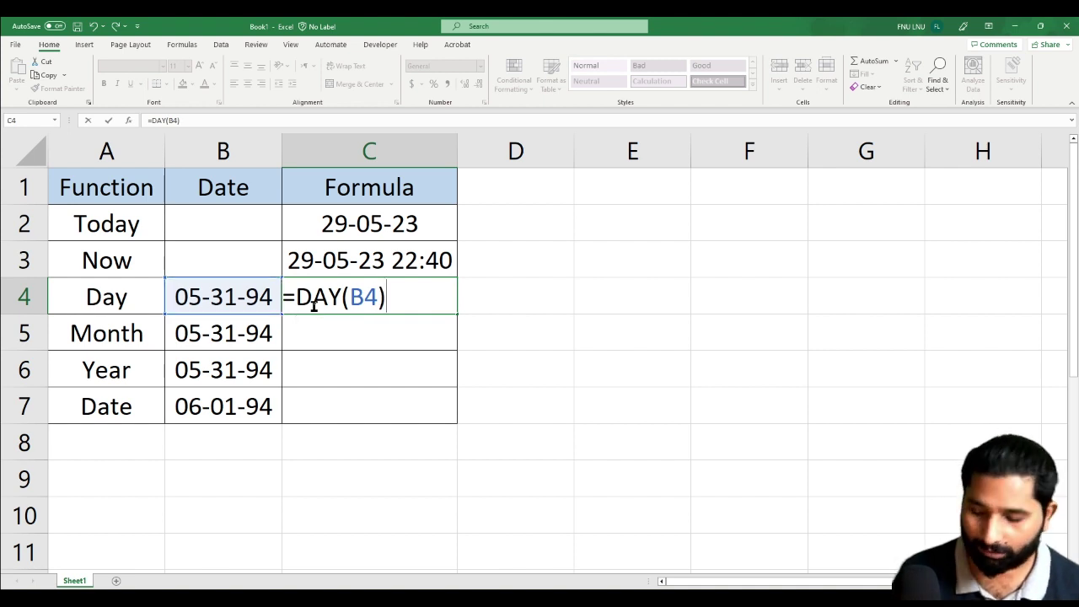
key(Return)
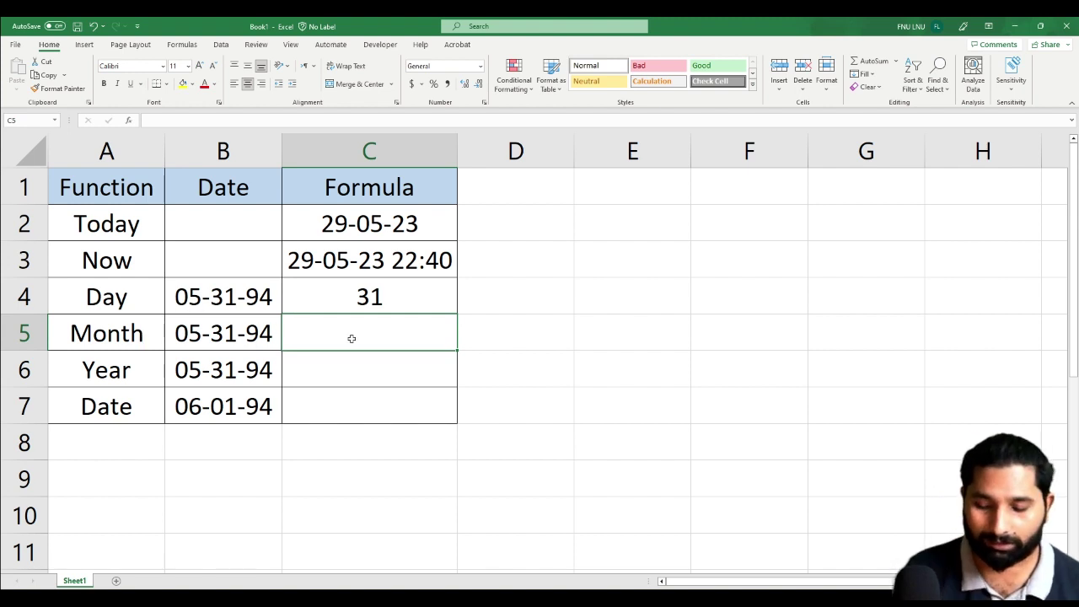
- Enter =MONTH(B5) in C5 to return the month, 5
text(=month)
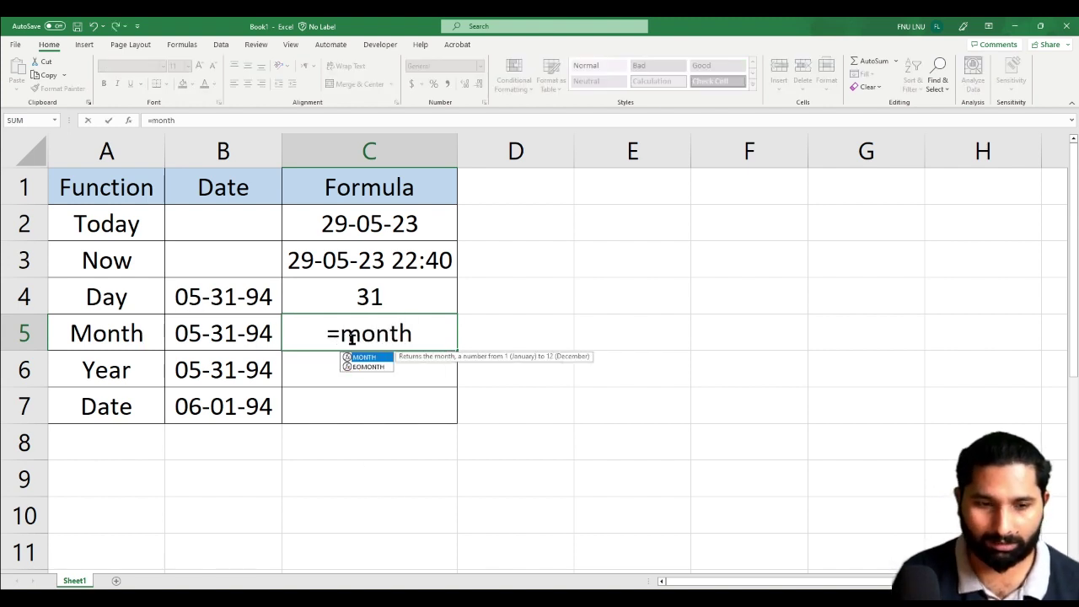
key(Tab)
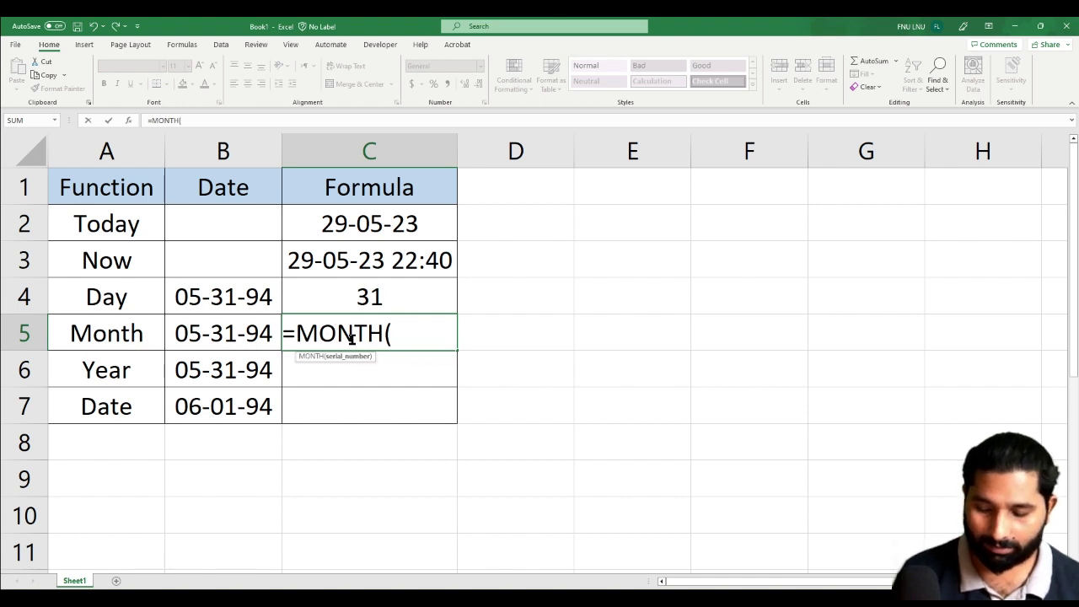
key(Left)
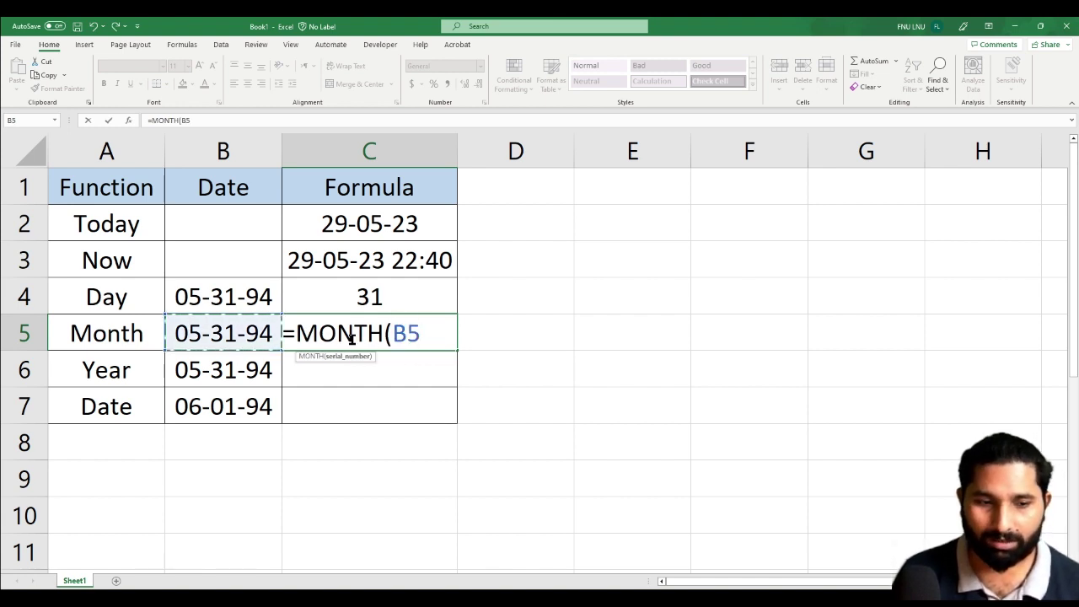
text())
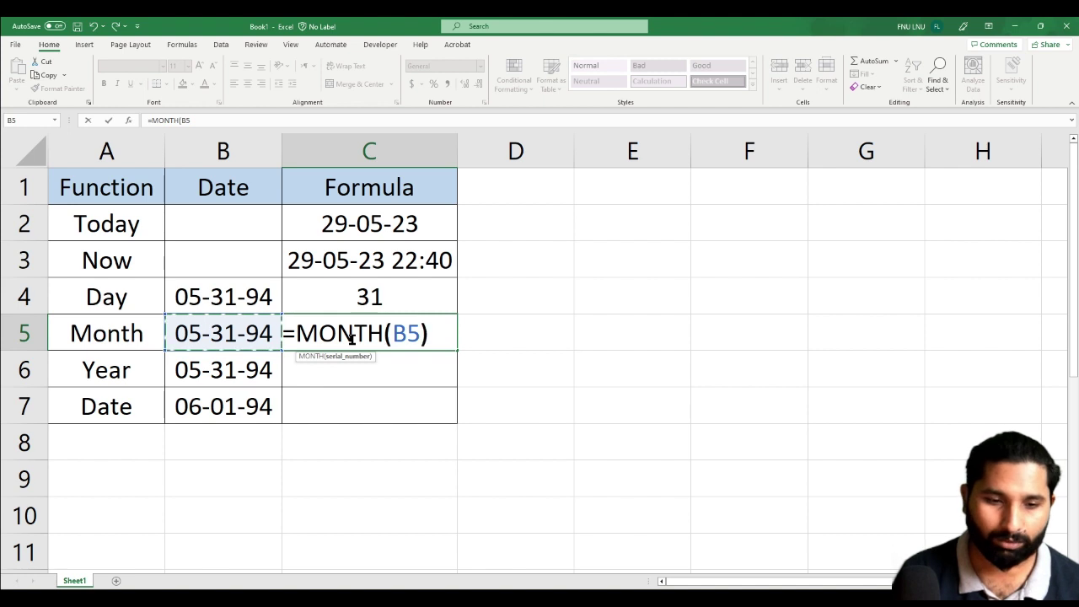
key(Return)
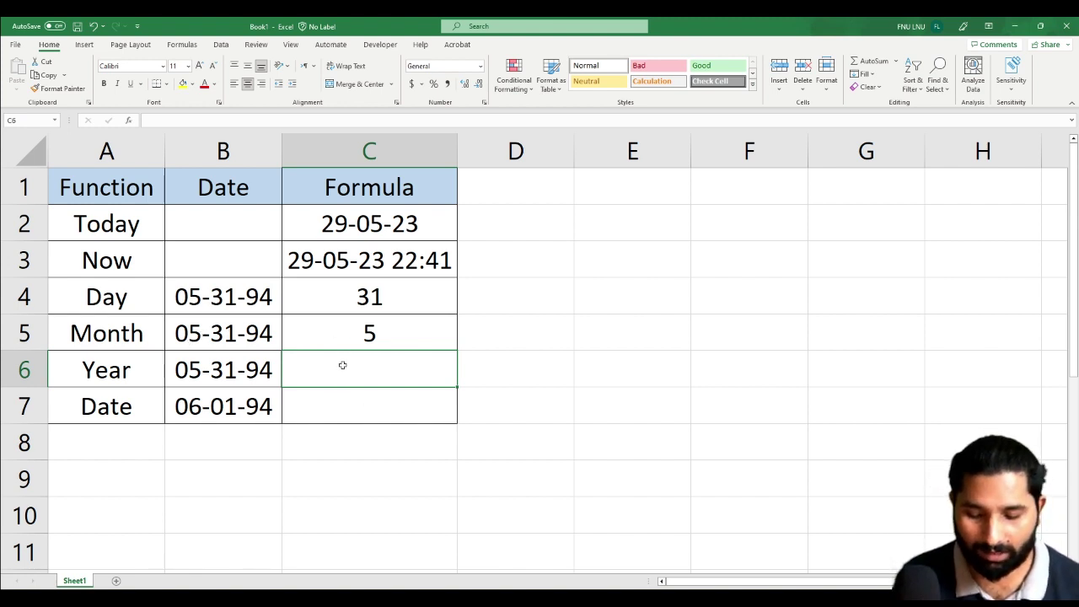
- Enter =YEAR(B6) in C6 to return the year, 1994
text(=year)
key(Tab)
key(Left)
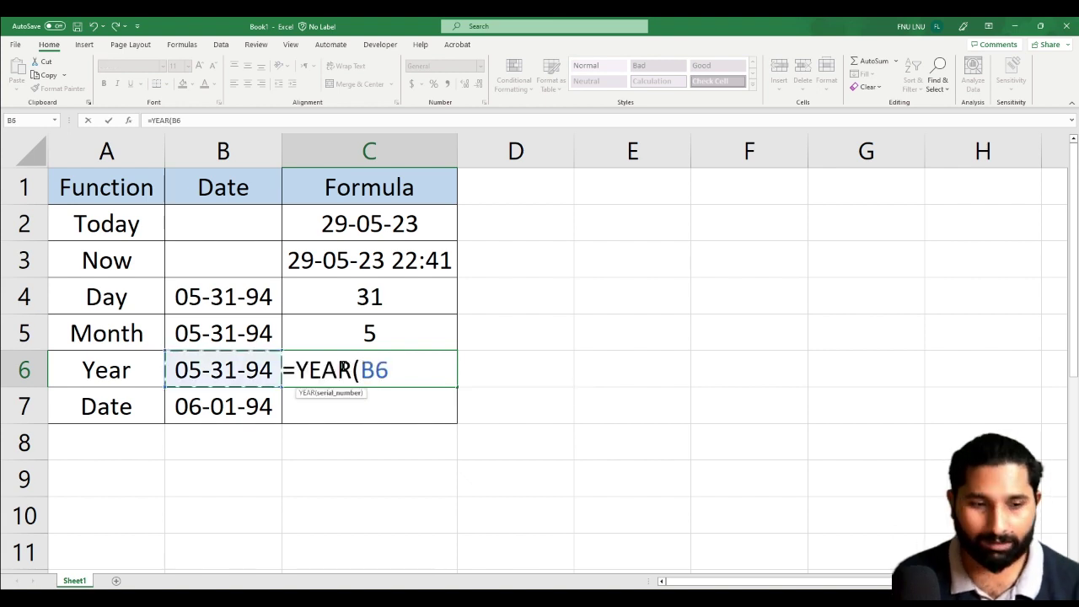
text())
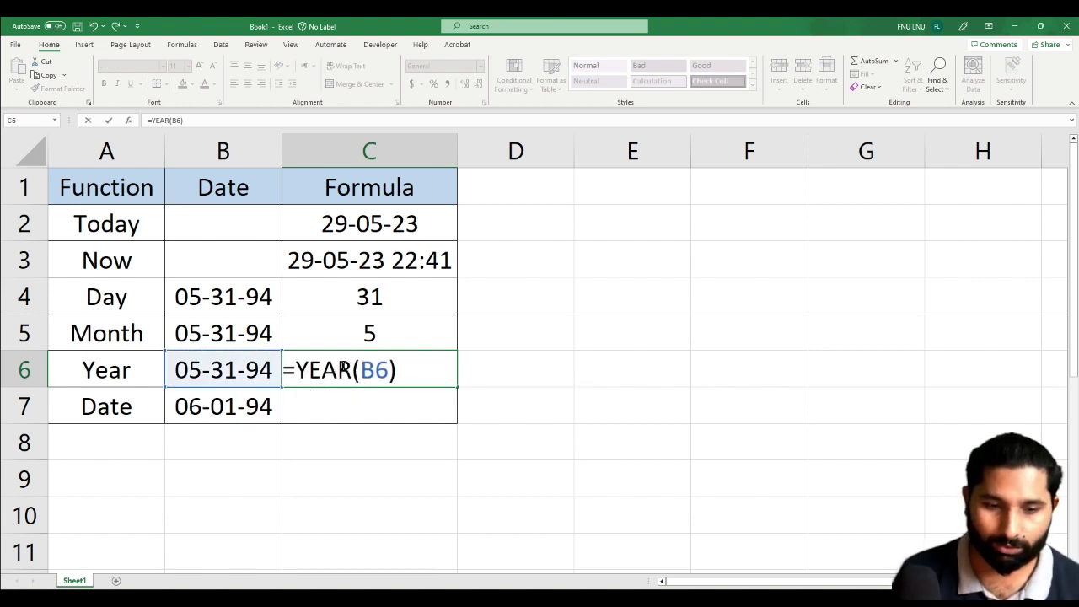
key(Return)
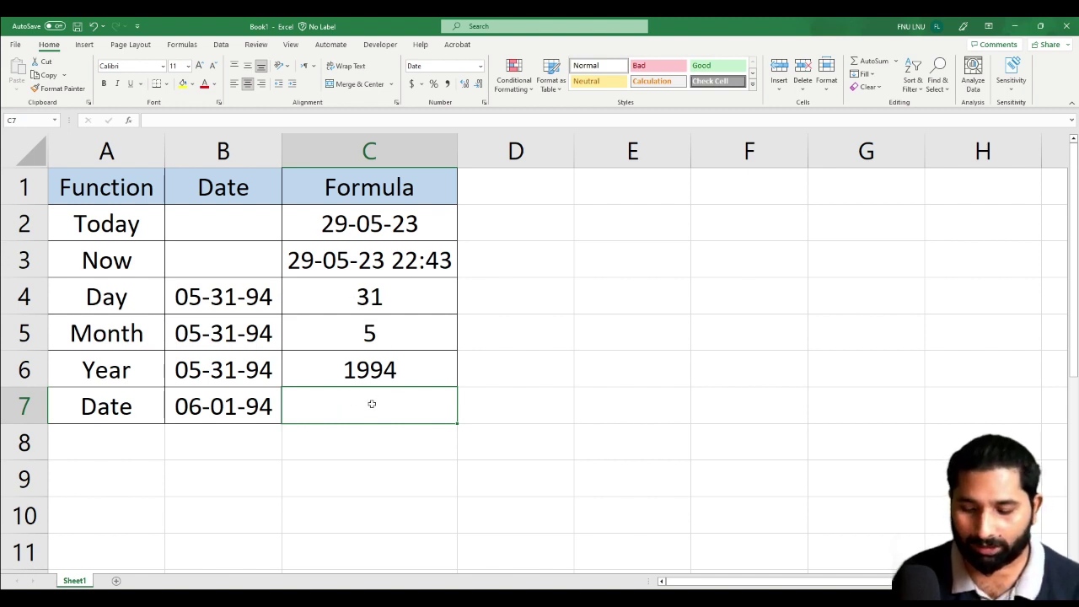
- Enter =DATE(C6,C5,C4) in C7 to rebuild 31-05-94, then select C4:C6
text(=date)
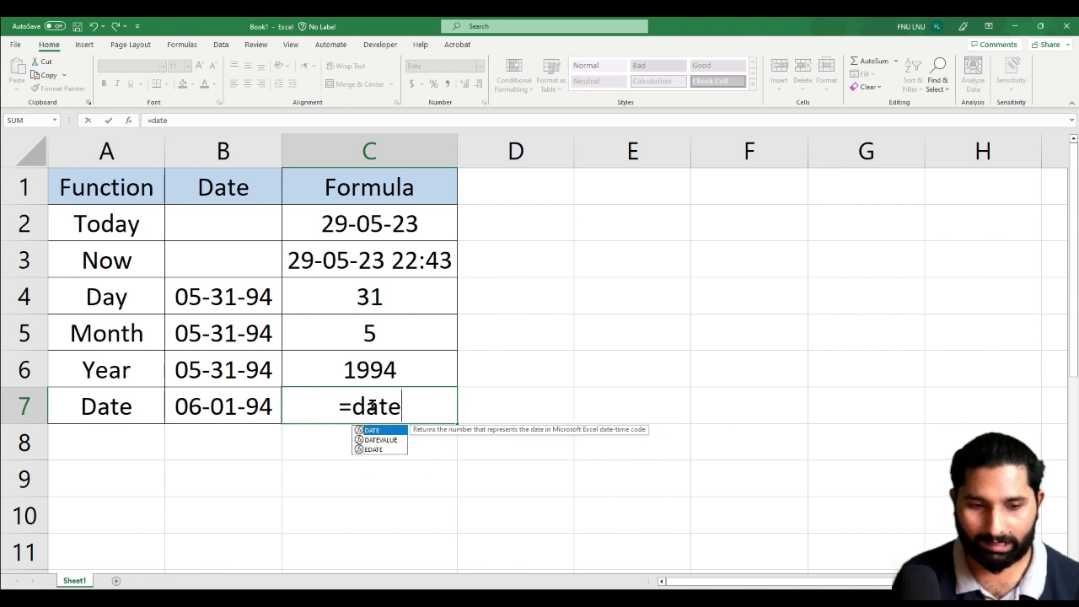
text(()
click(376, 365)
text(,)
click(371, 329)
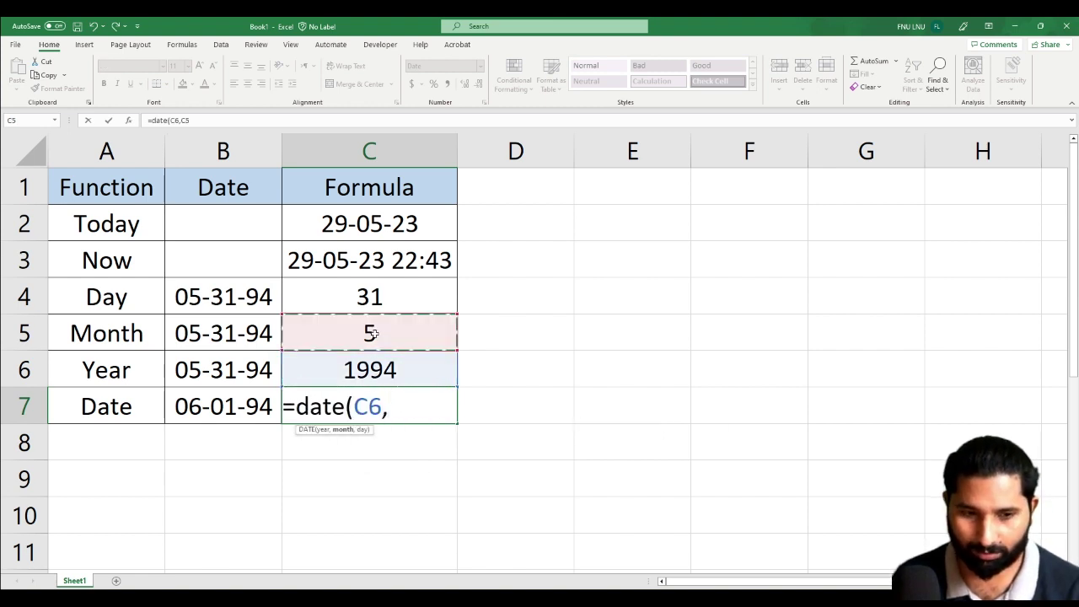
text(,)
click(373, 309)
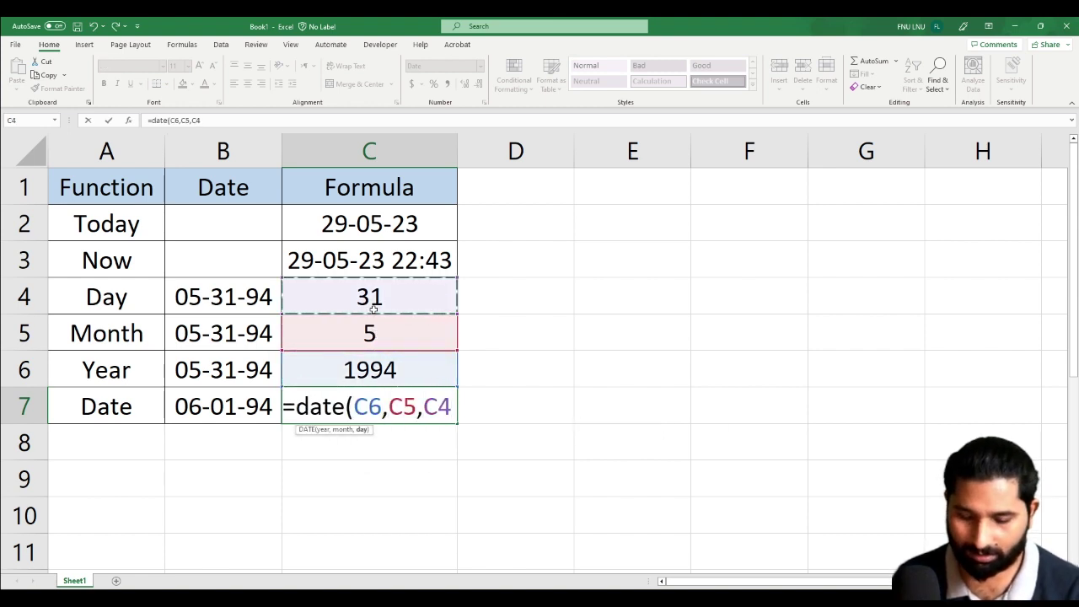
text())
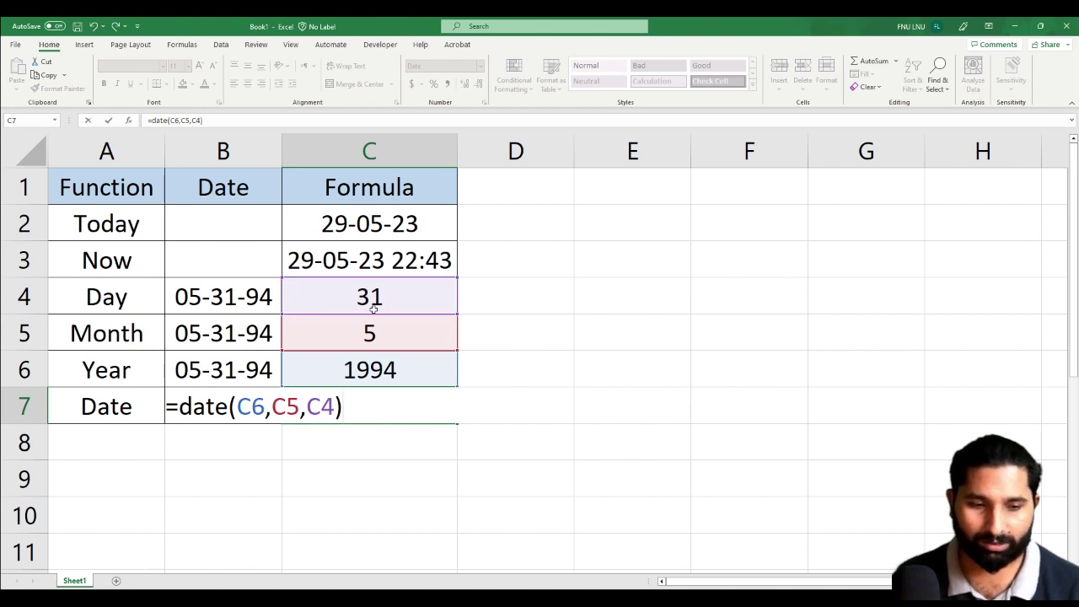
key(Return)
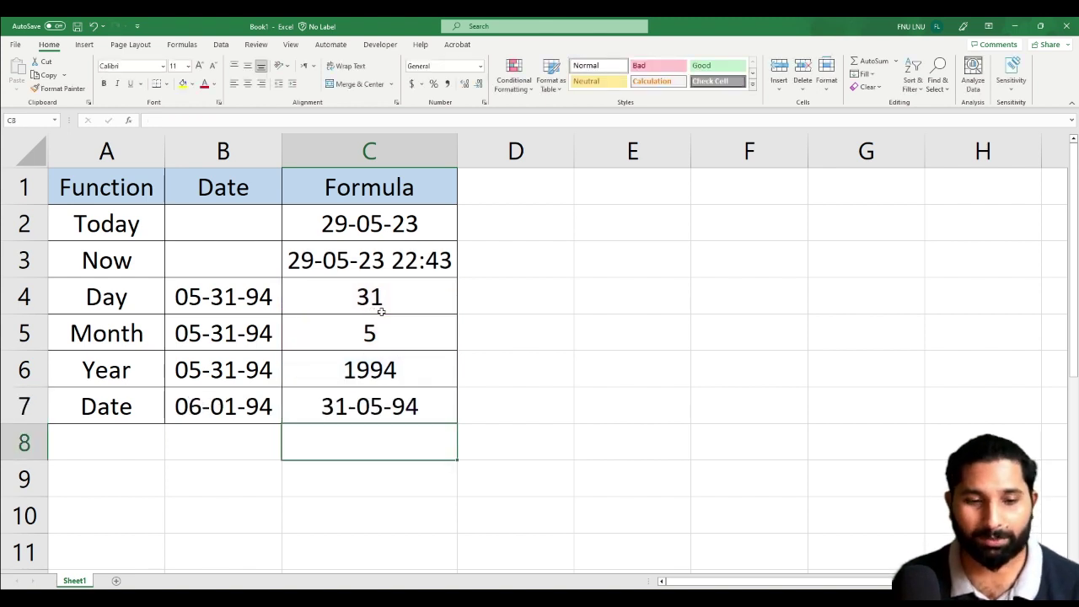
drag(381, 311, 383, 379)
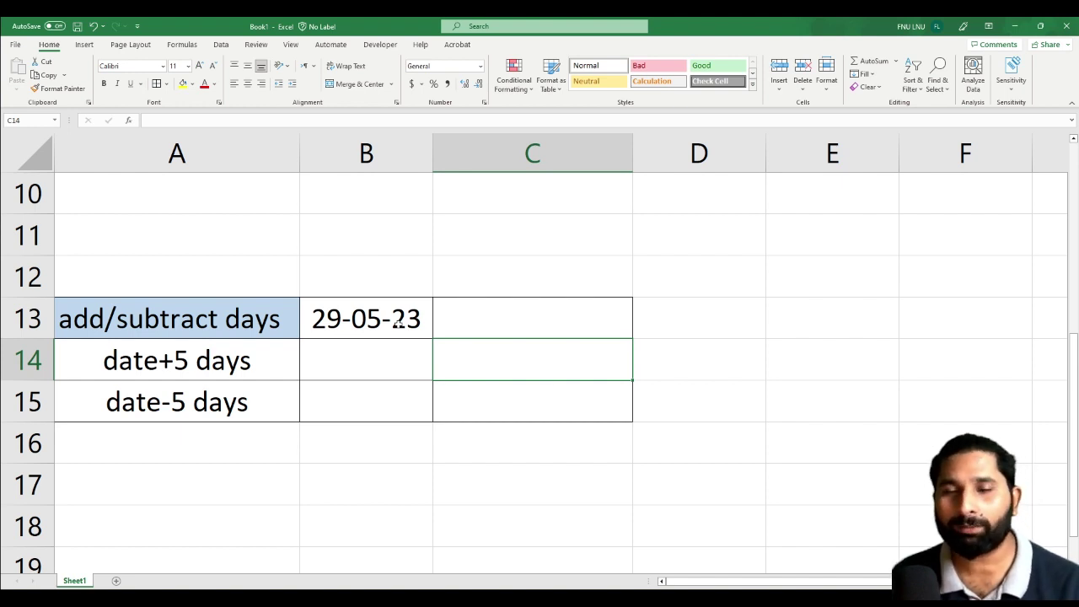
- Enter =B13+5 in B14 for the date five days later
key(Left)
key(F2)
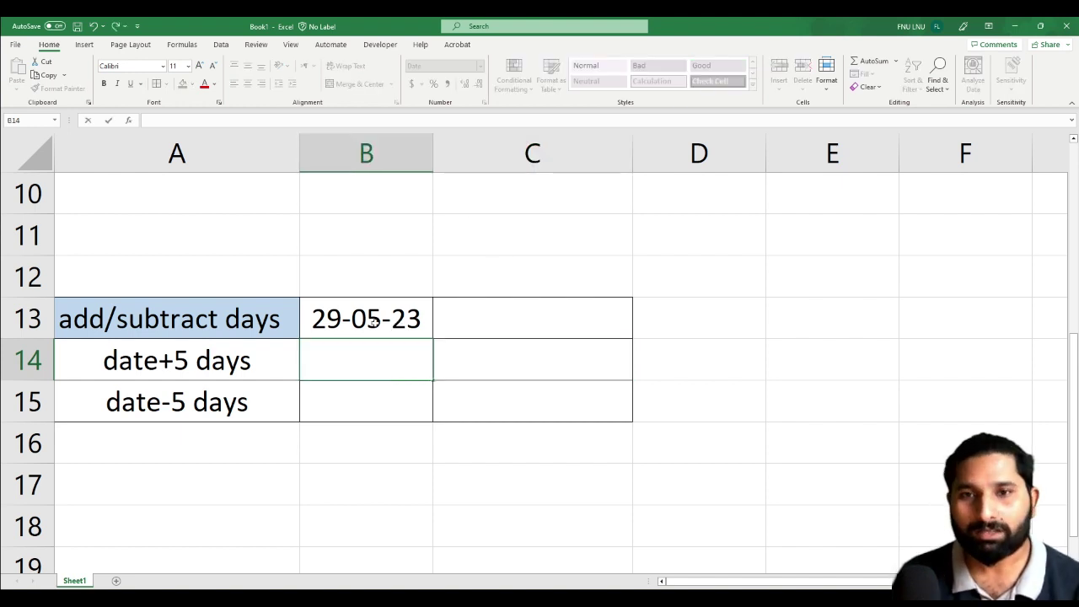
text(=)
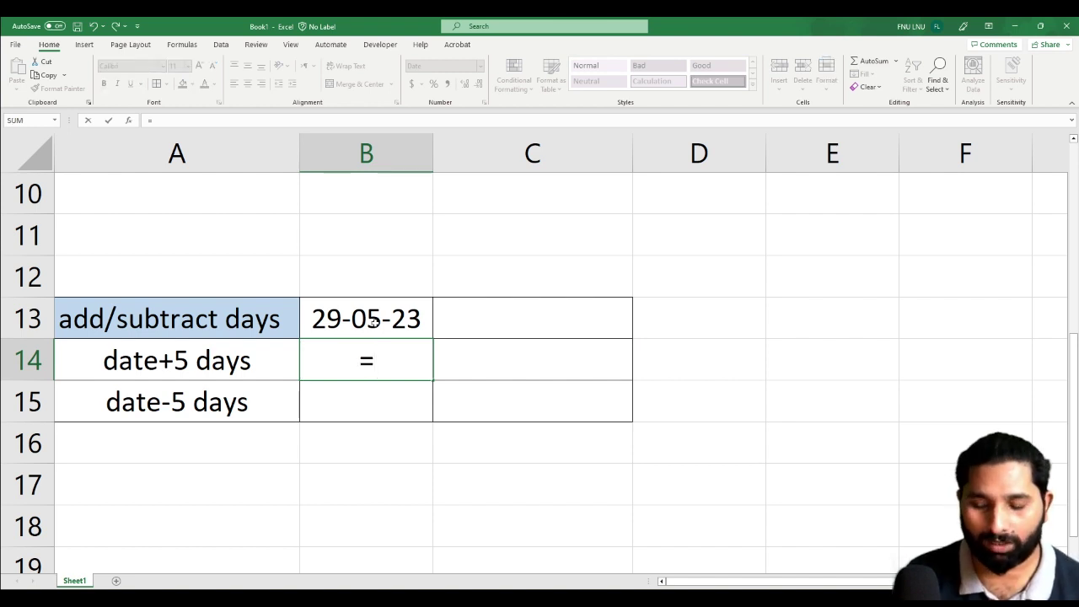
click(372, 322)
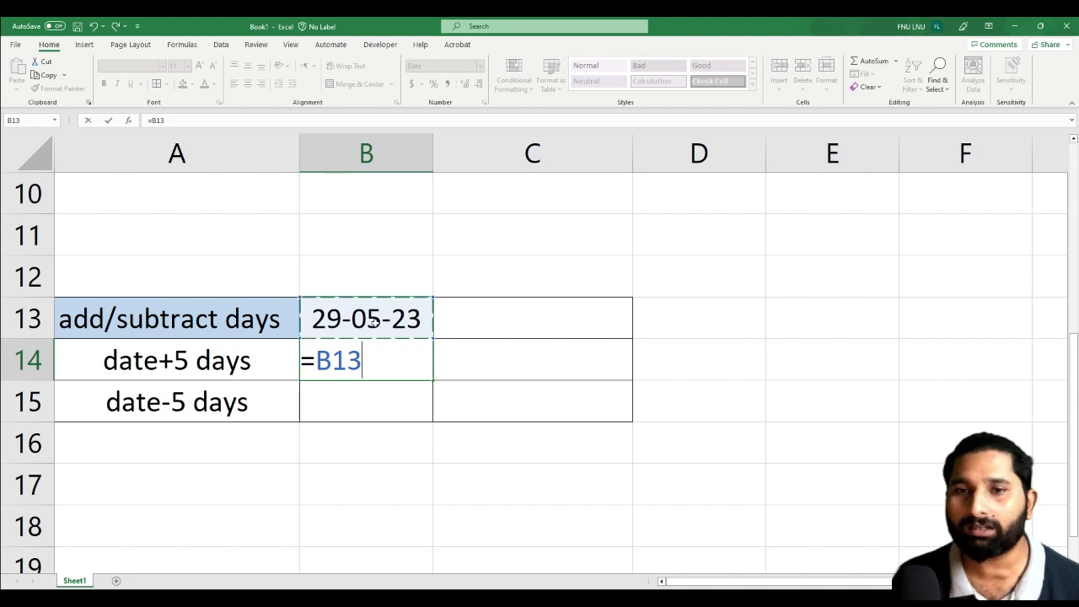
text(+)
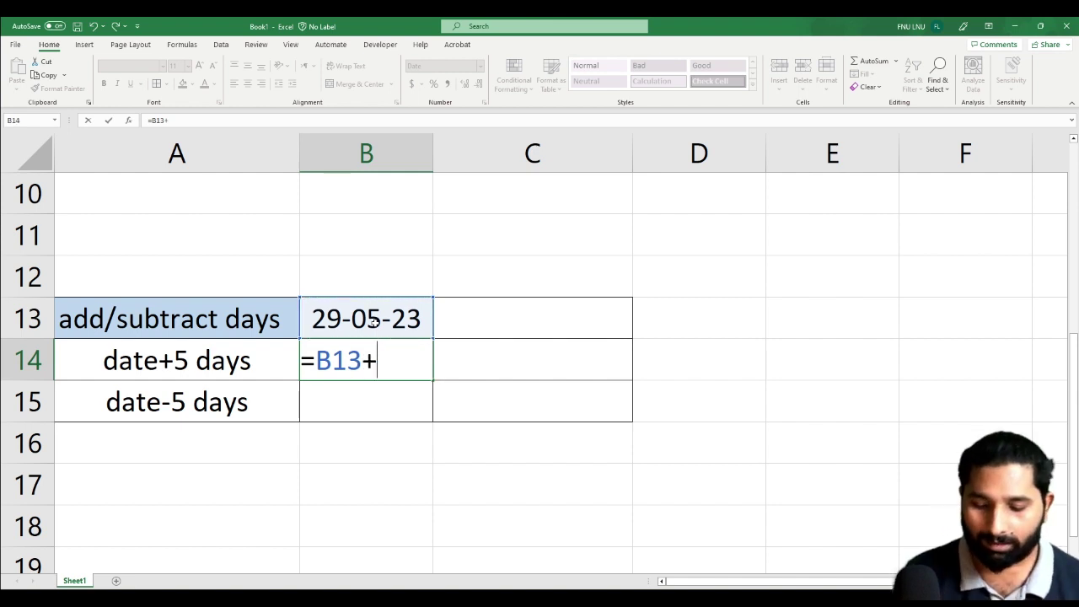
text(5)
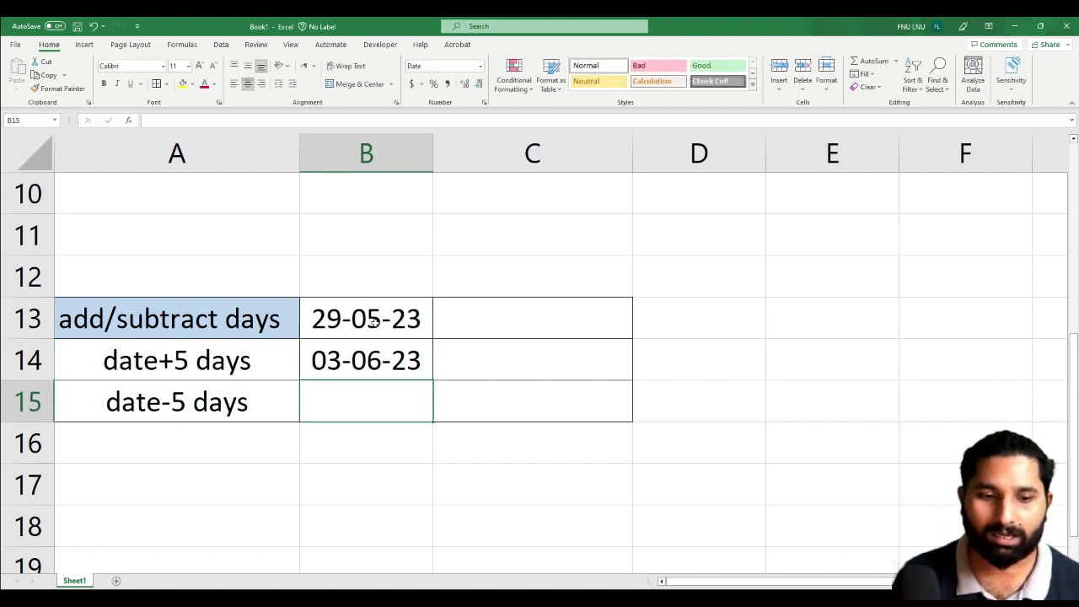
key(Return)
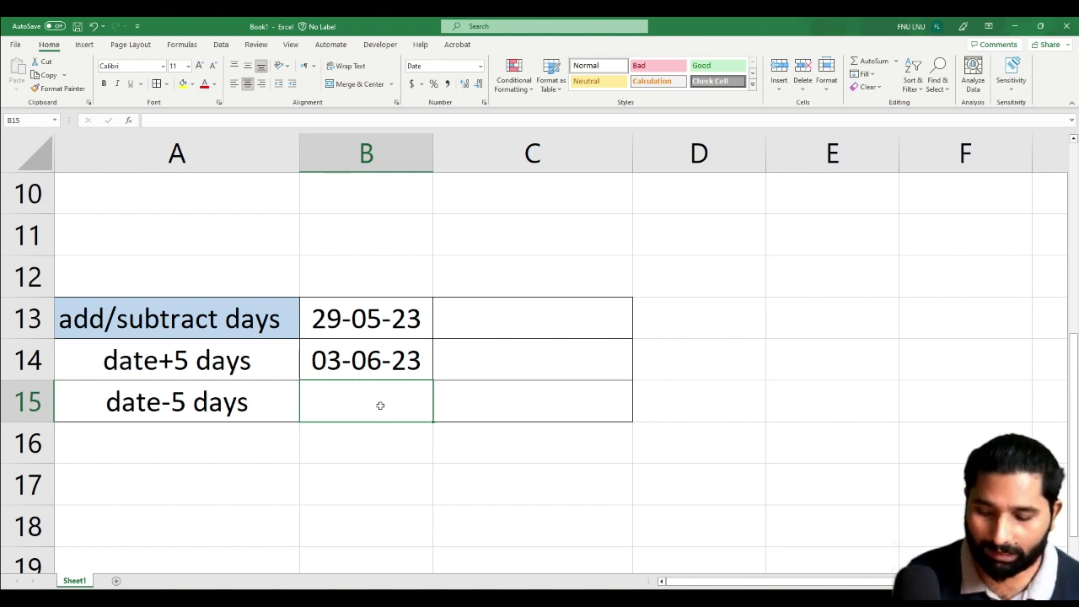
- Enter =B13-5 in B15 for the date five days earlier
text(=)
key(Up)
key(Up)
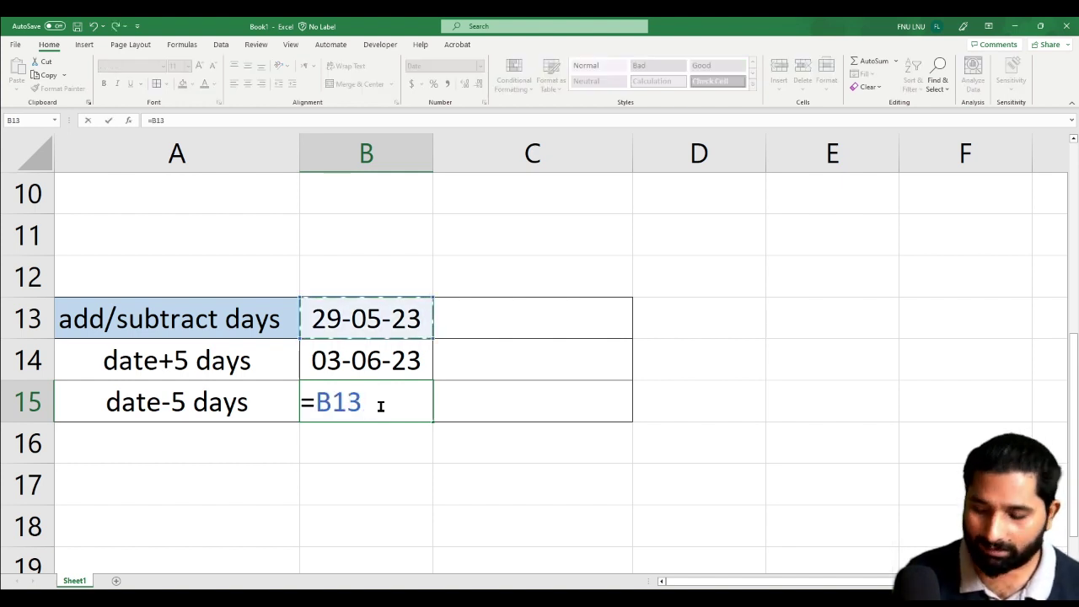
text(-5)
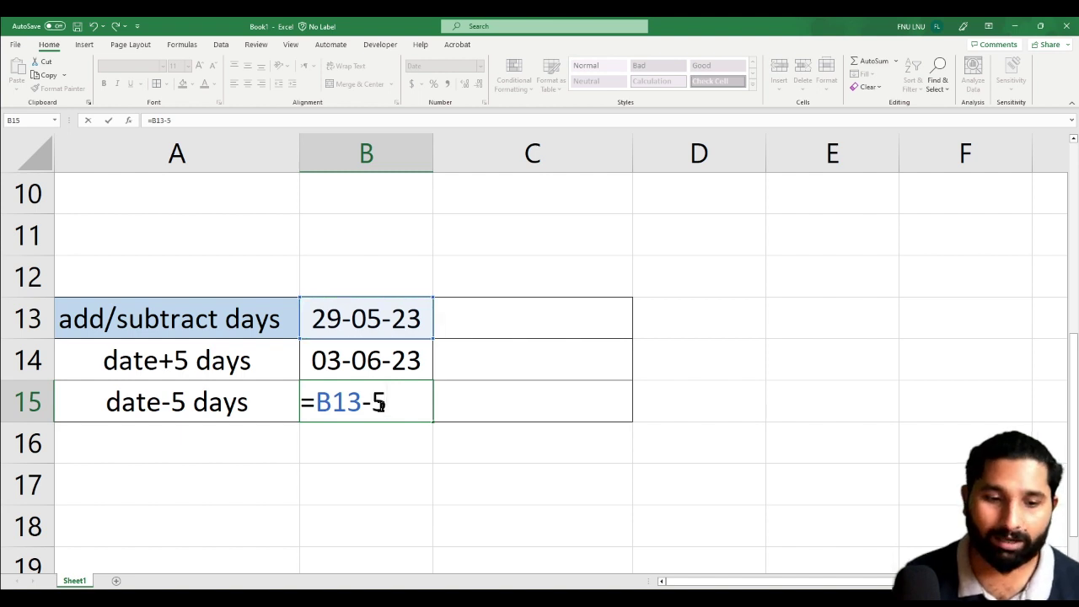
key(Return)
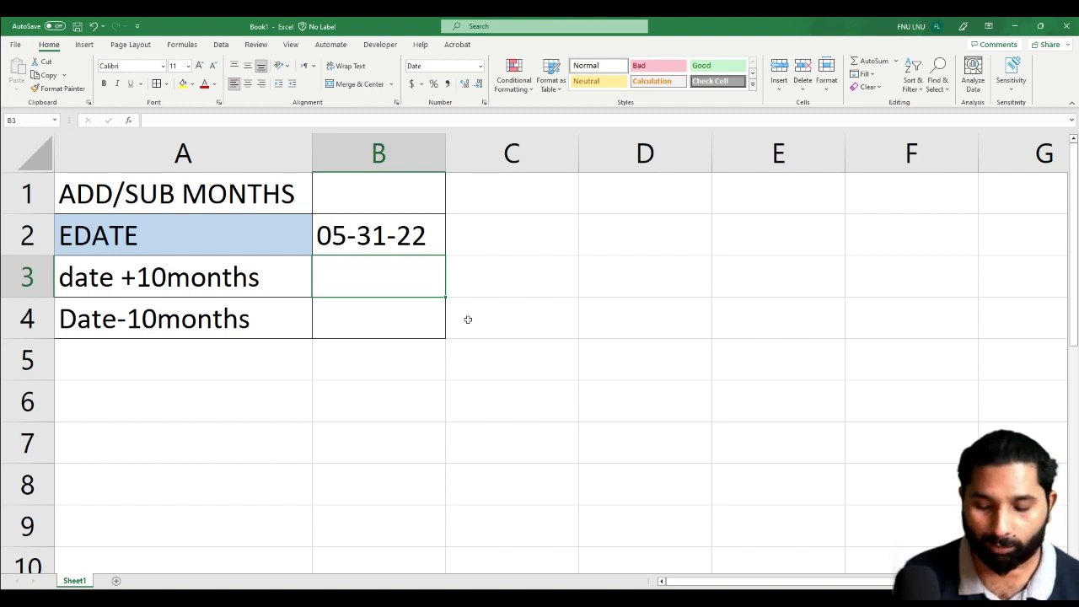
- Enter =EDATE(B2,10) in B3 to show 03-31-23
text(=eda)
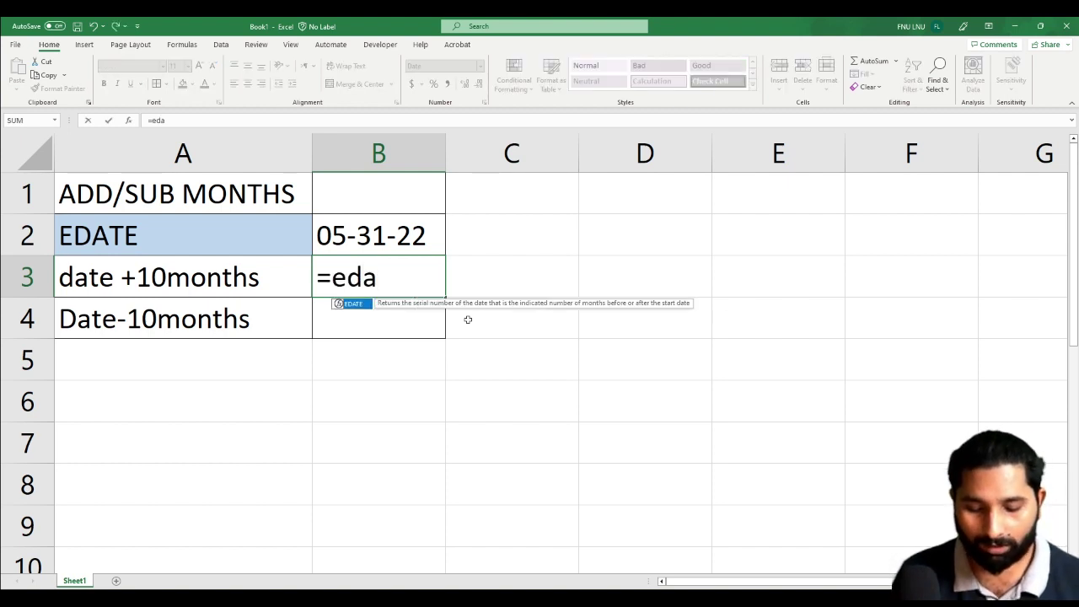
text(te)
key(Tab)
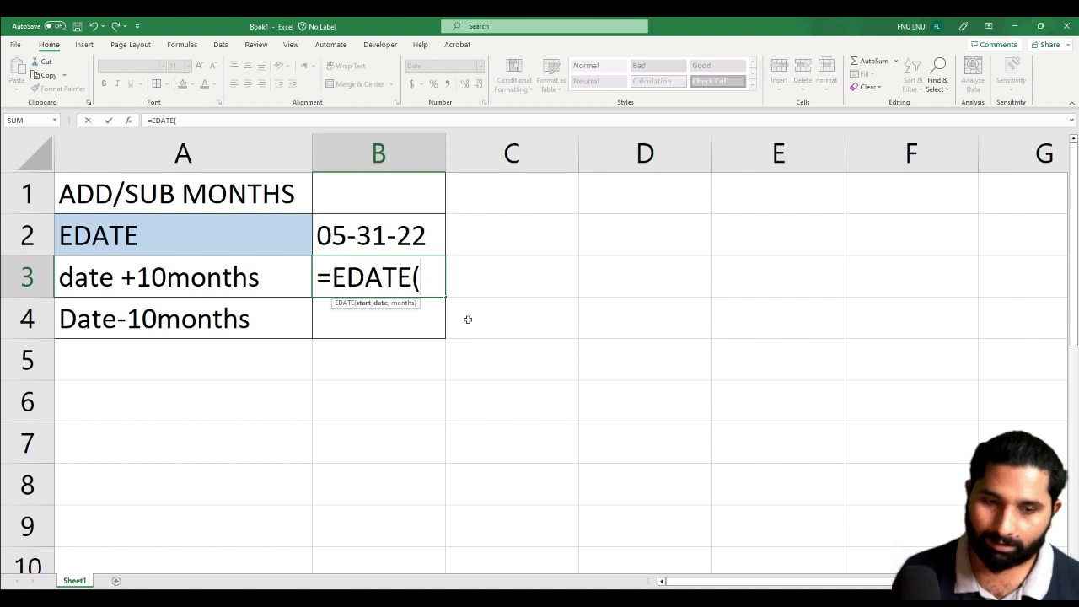
key(Up)
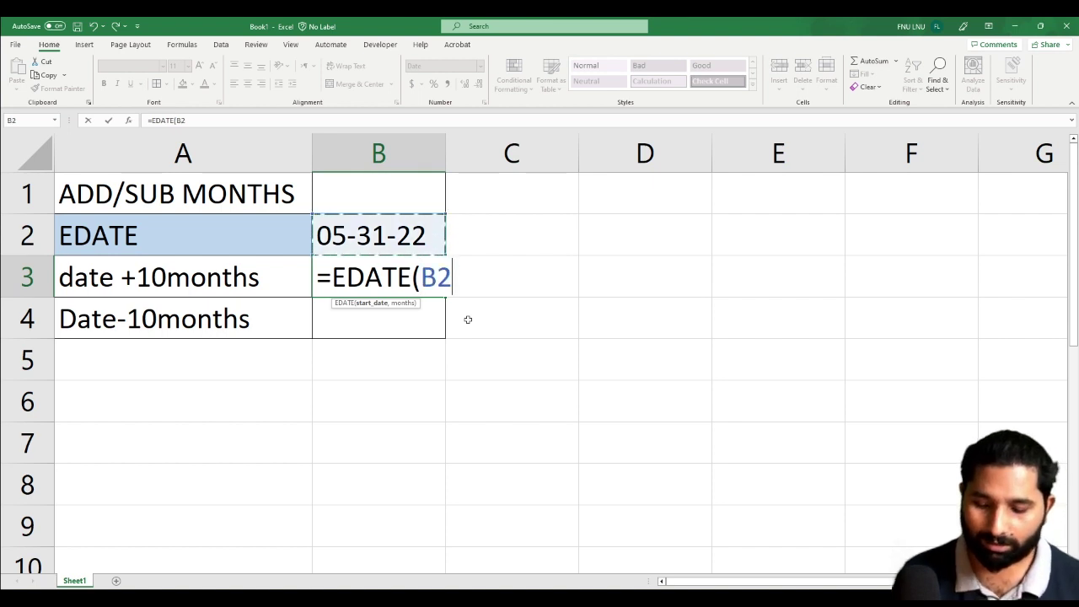
text(,)
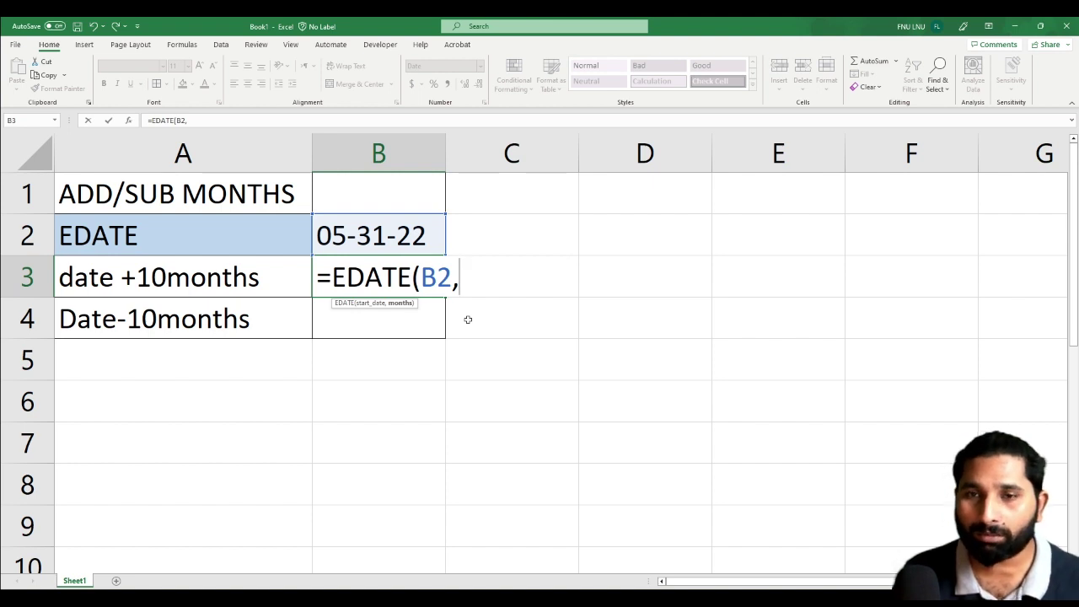
text(10)
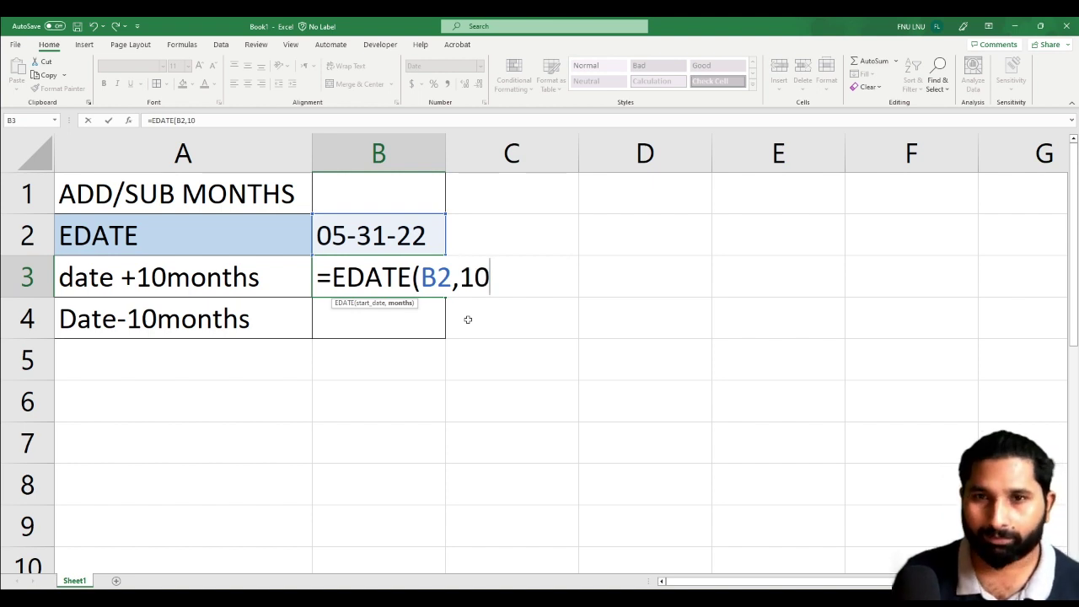
text())
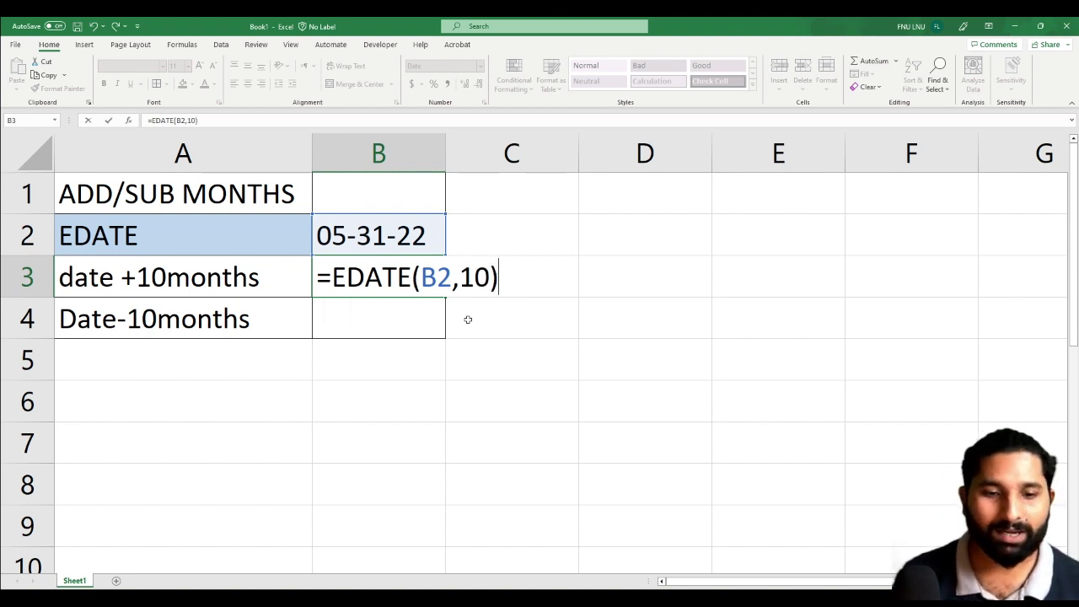
key(Return)
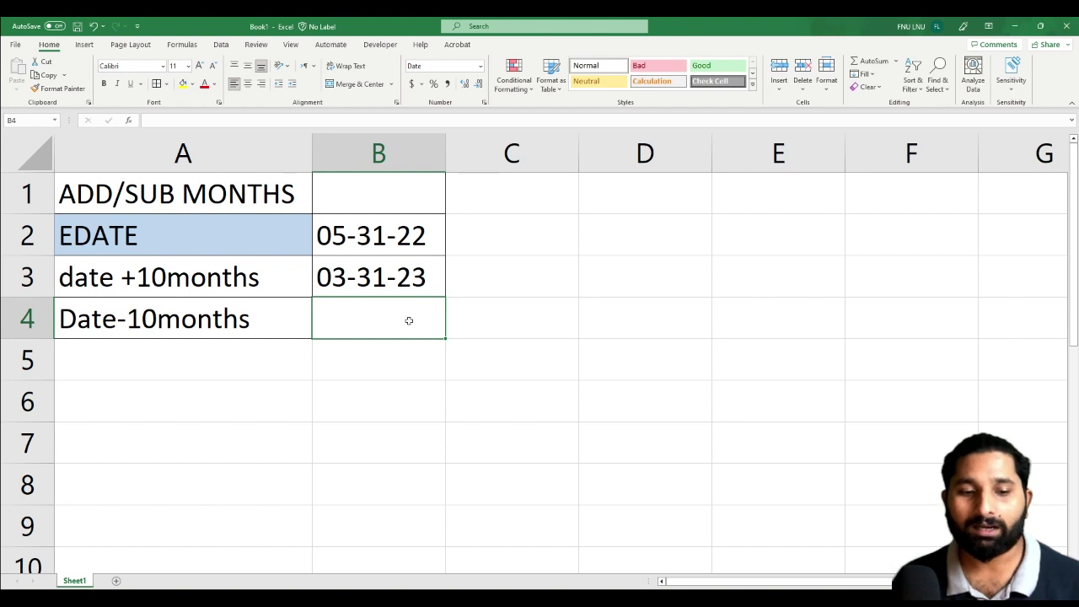
- Enter =EDATE(B2,-10) in B4 to show 07-31-21, then review the B3 and B4 results
click(395, 246)
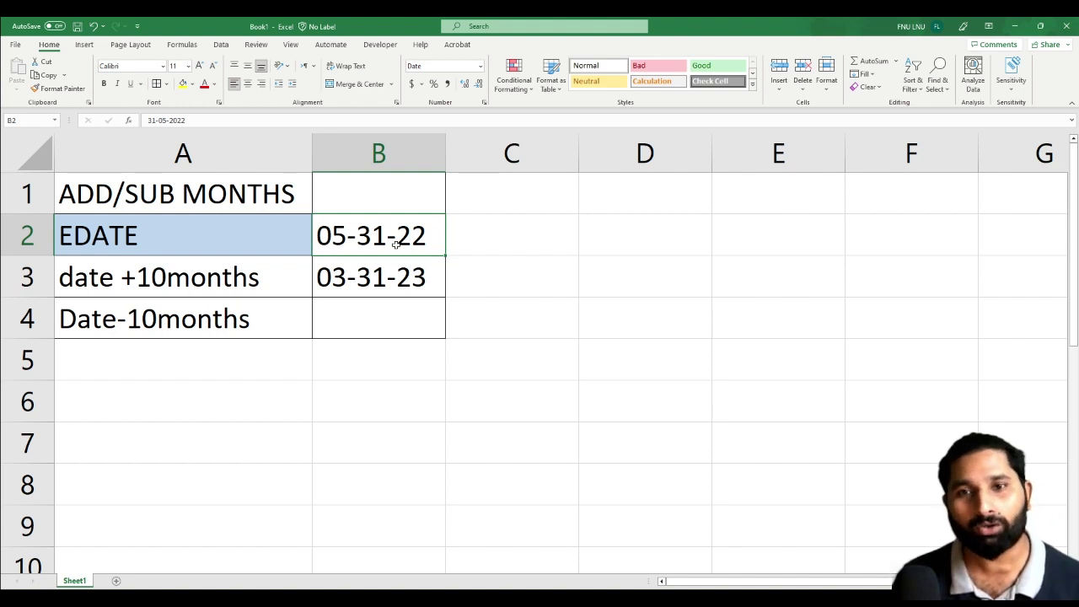
click(385, 325)
text(=edate)
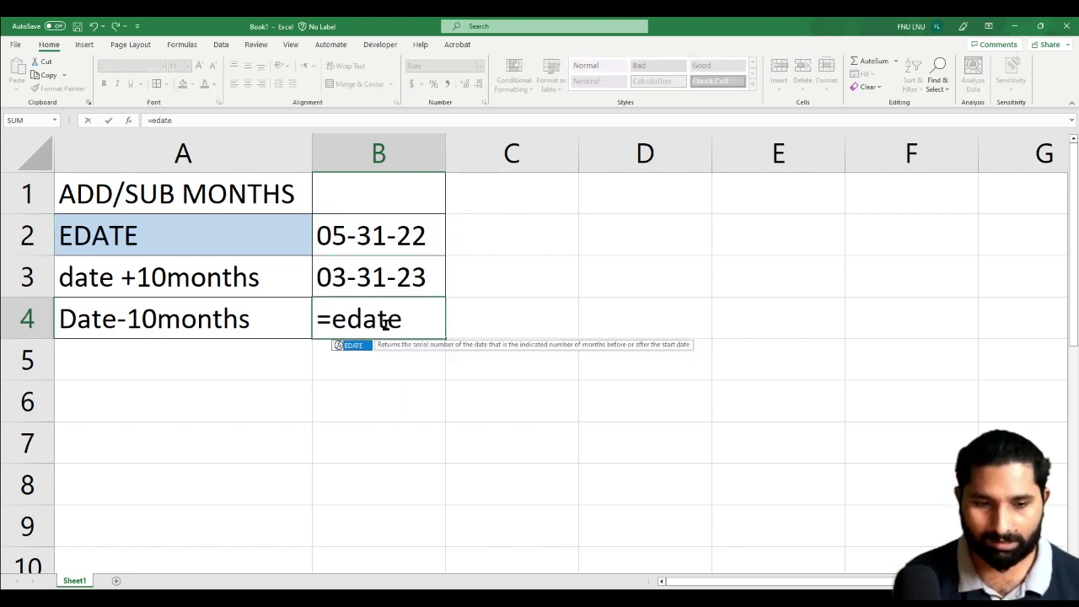
key(Tab)
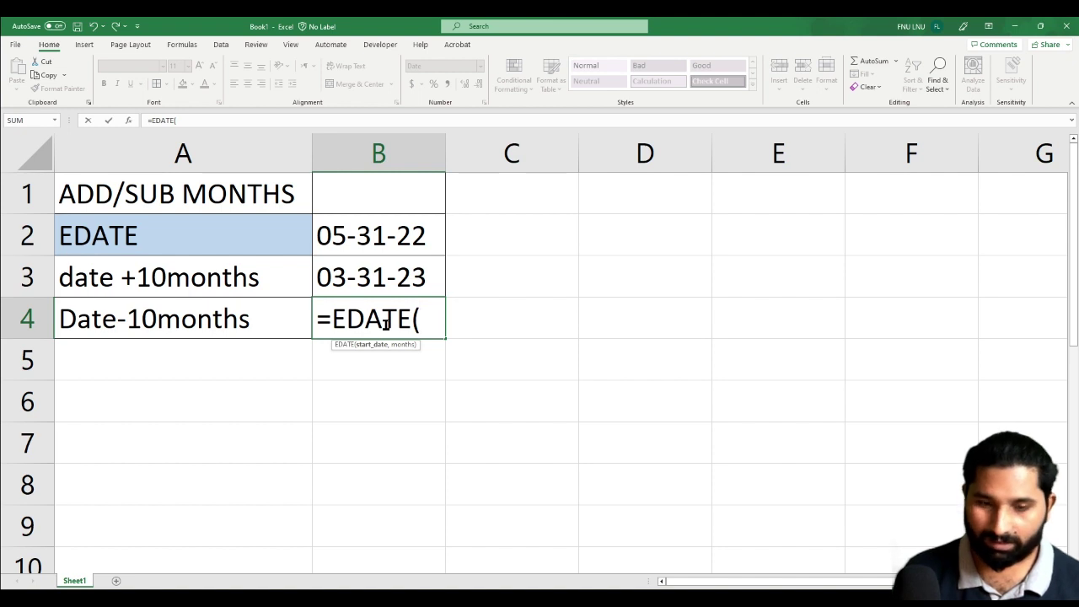
key(Up)
key(Up)
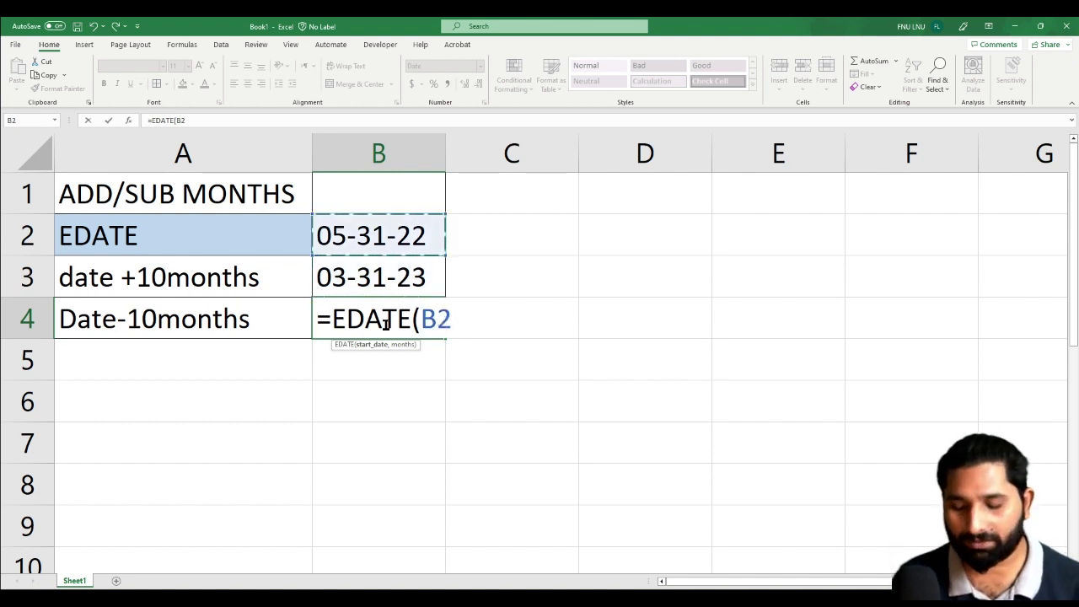
text(,)
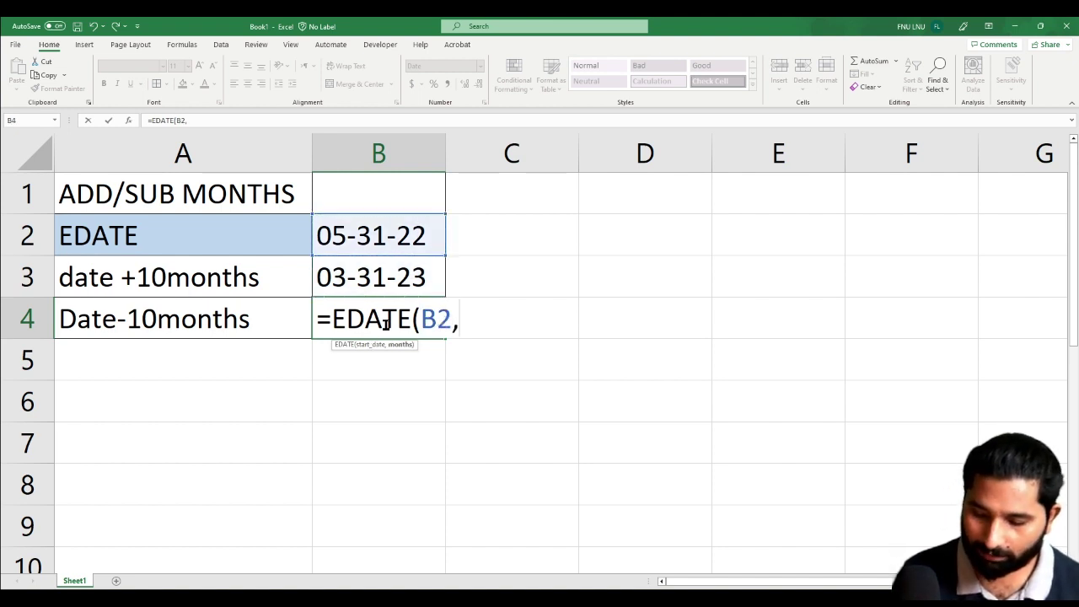
text(-10)
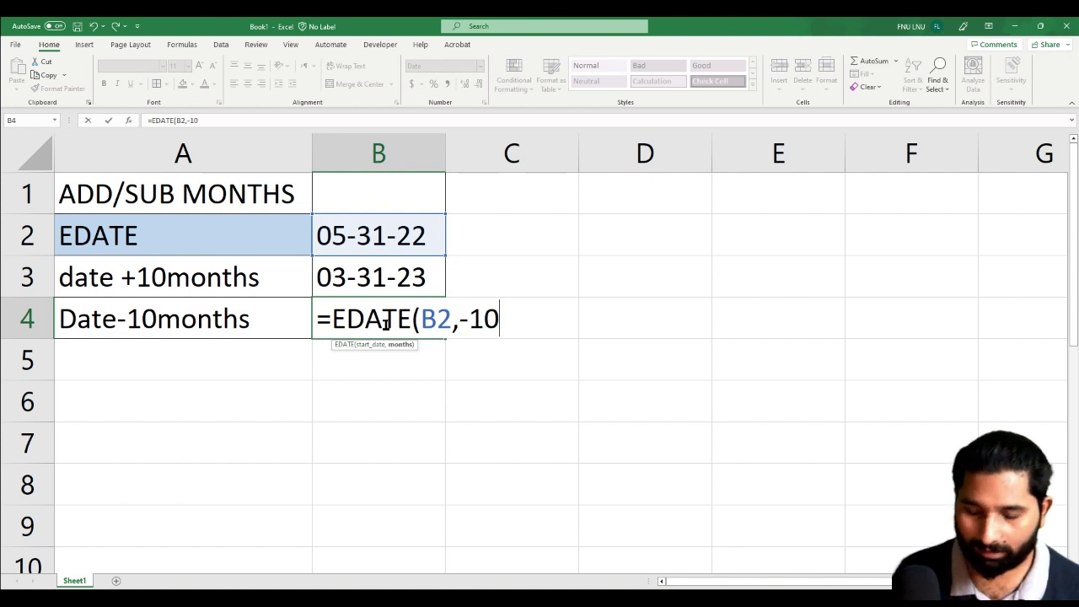
text())
key(Return)
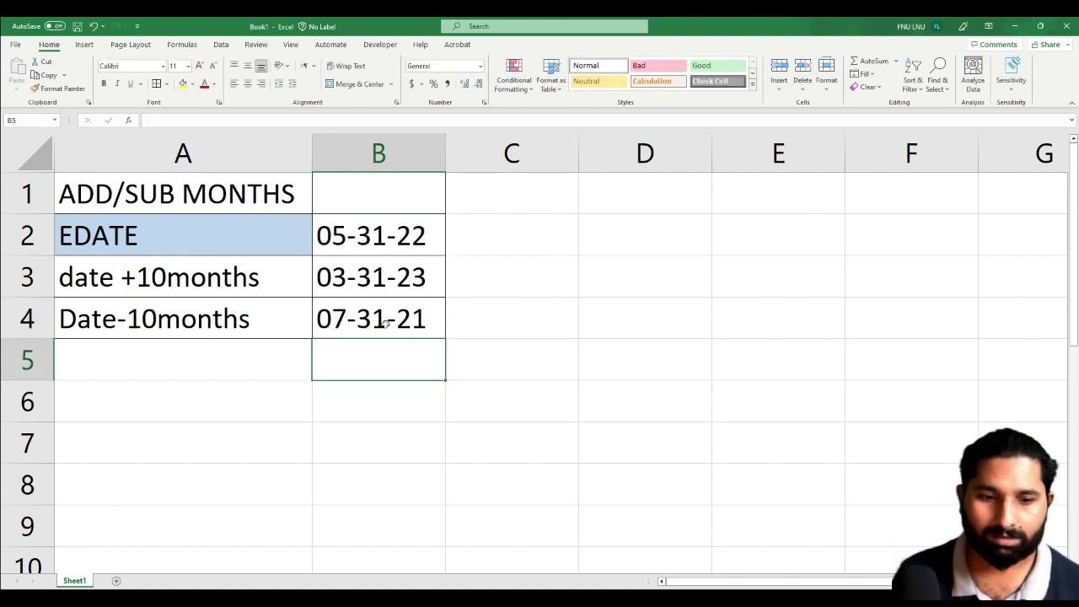
click(383, 294)
click(384, 329)
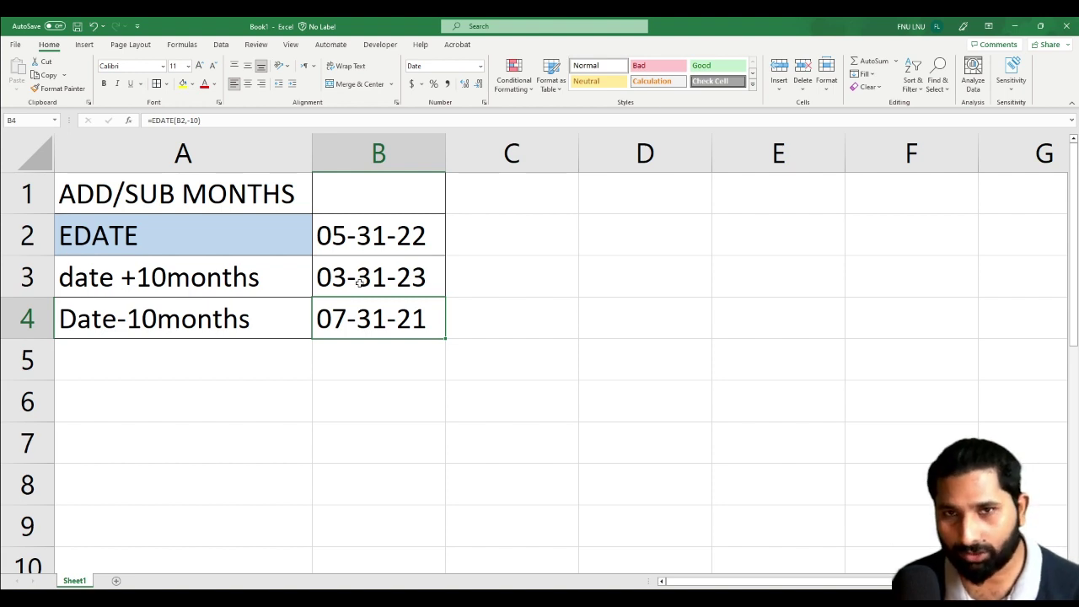
- Inspect the formulas behind the B3 and B4 month results
click(417, 274)
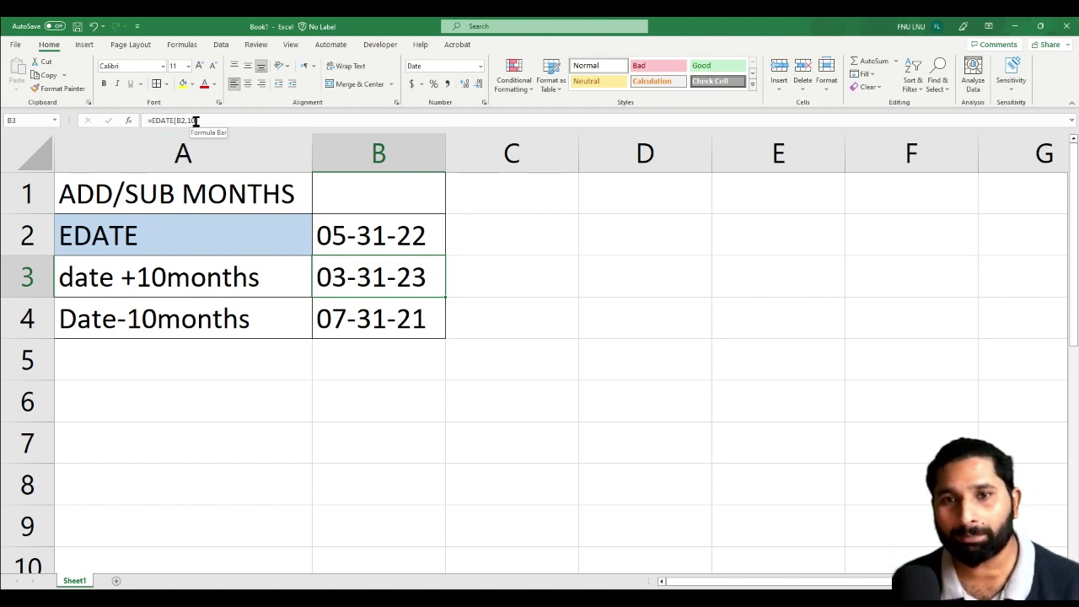
click(384, 312)
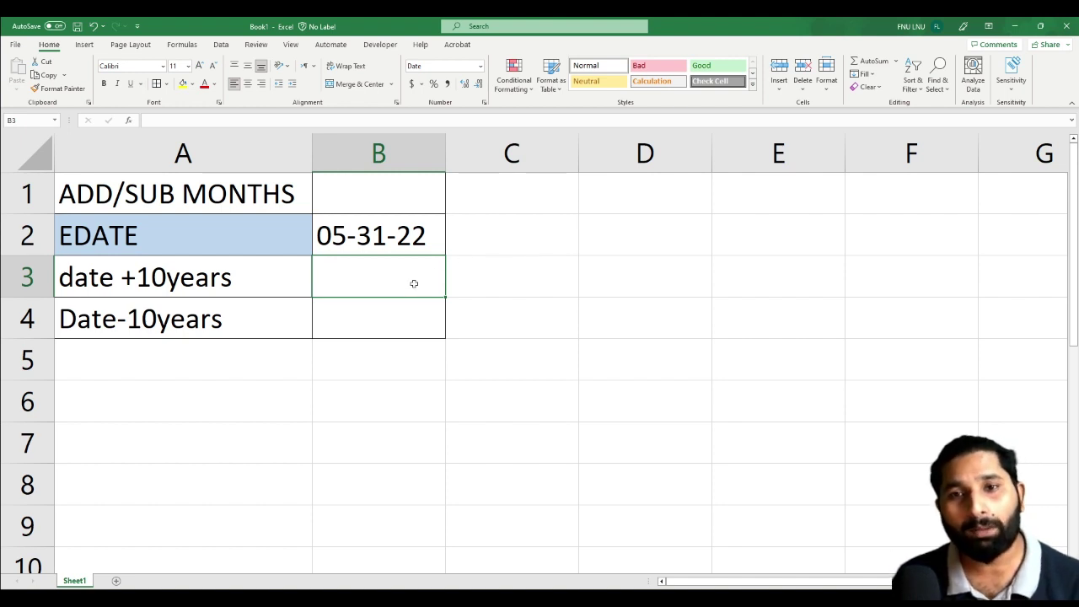
- Calculate the months in ten years with =10*12 in D3, giving 120
double_click(596, 283)
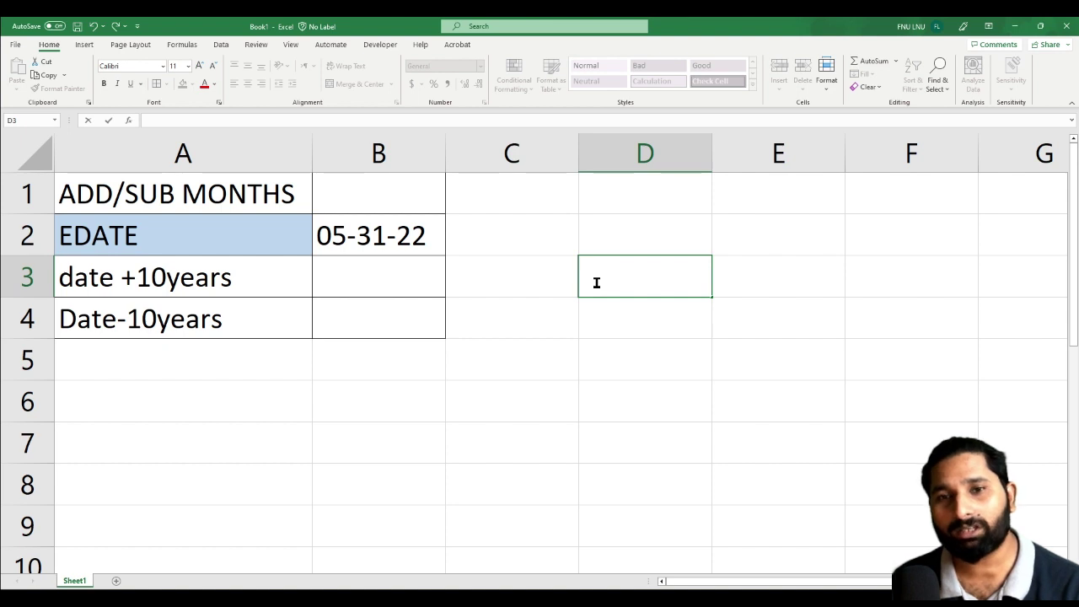
text(=)
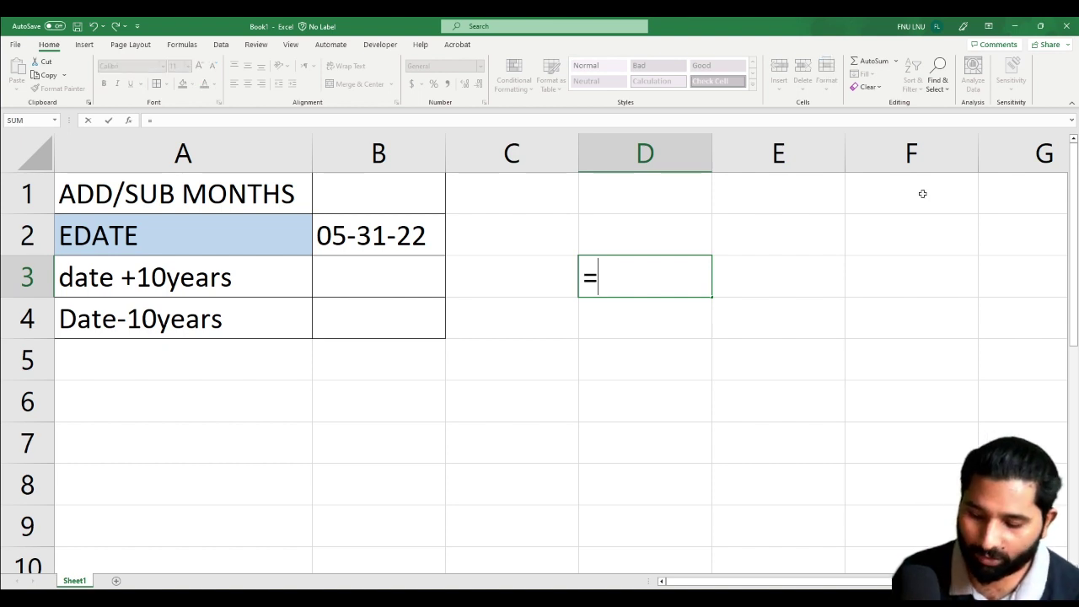
text(10)
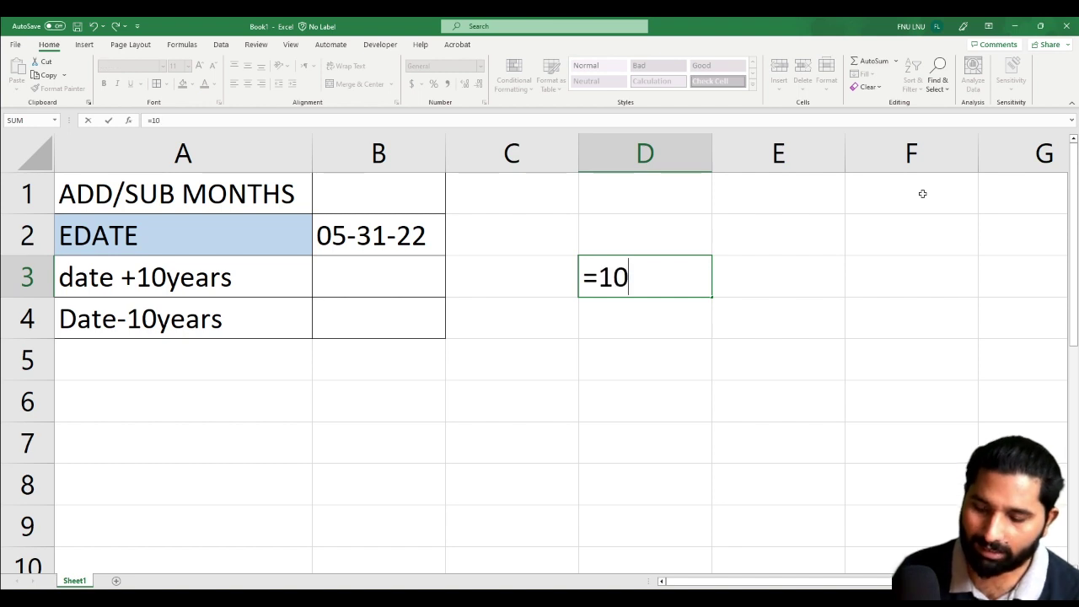
text(*)
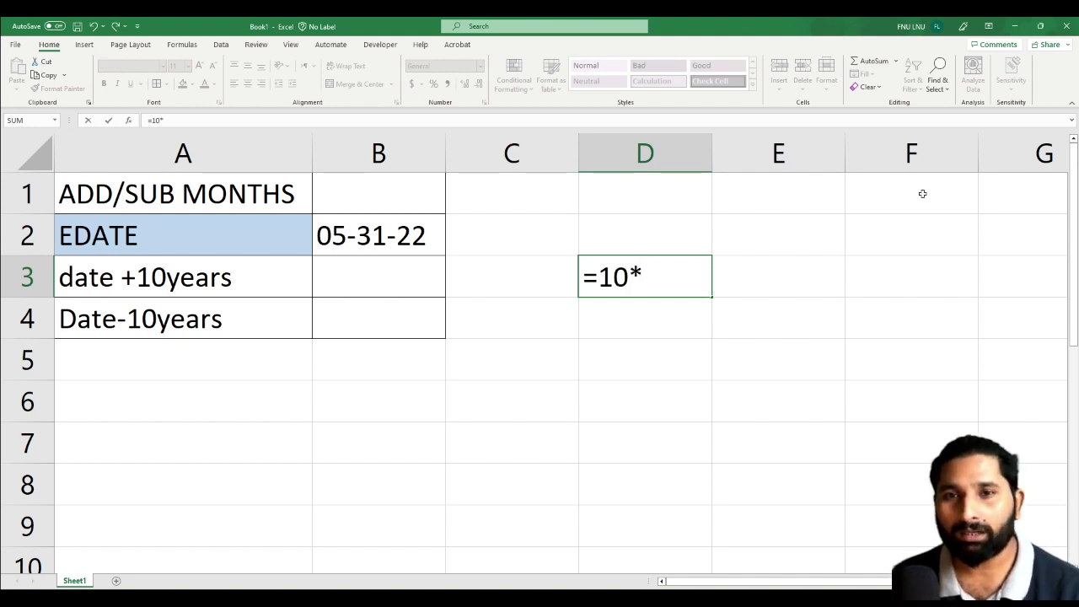
text(12)
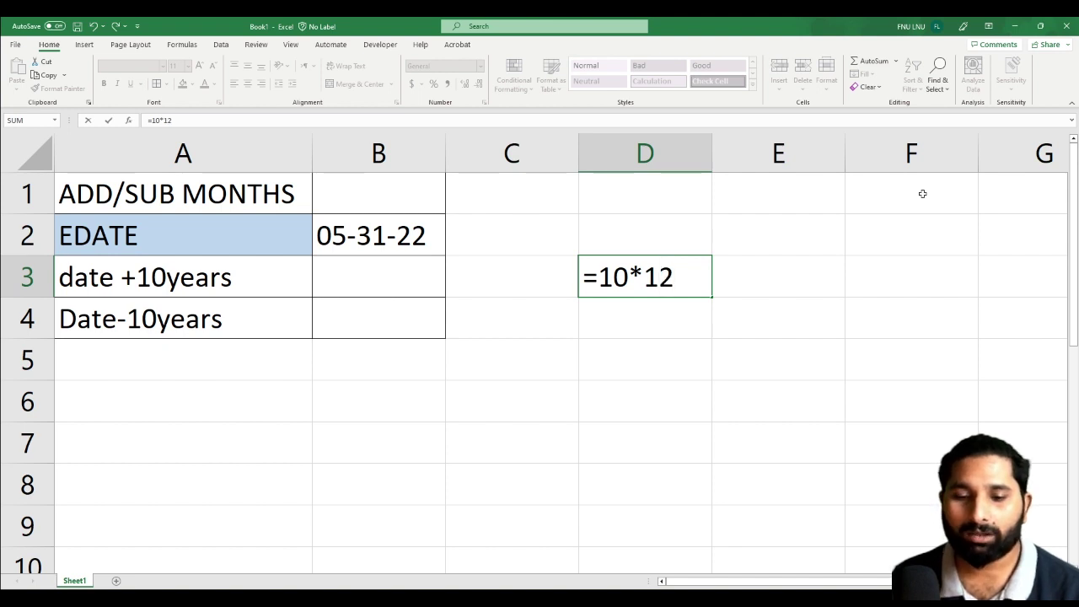
key(Return)
- Enter =EDATE(B2,120) in B3 to show 05-31-32
double_click(342, 281)
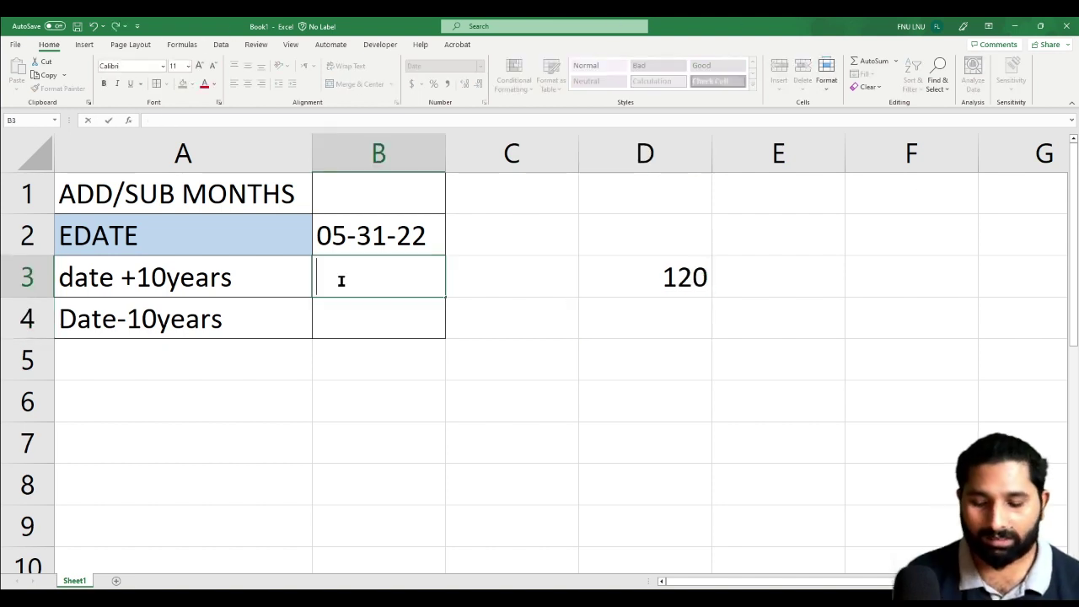
text(=)
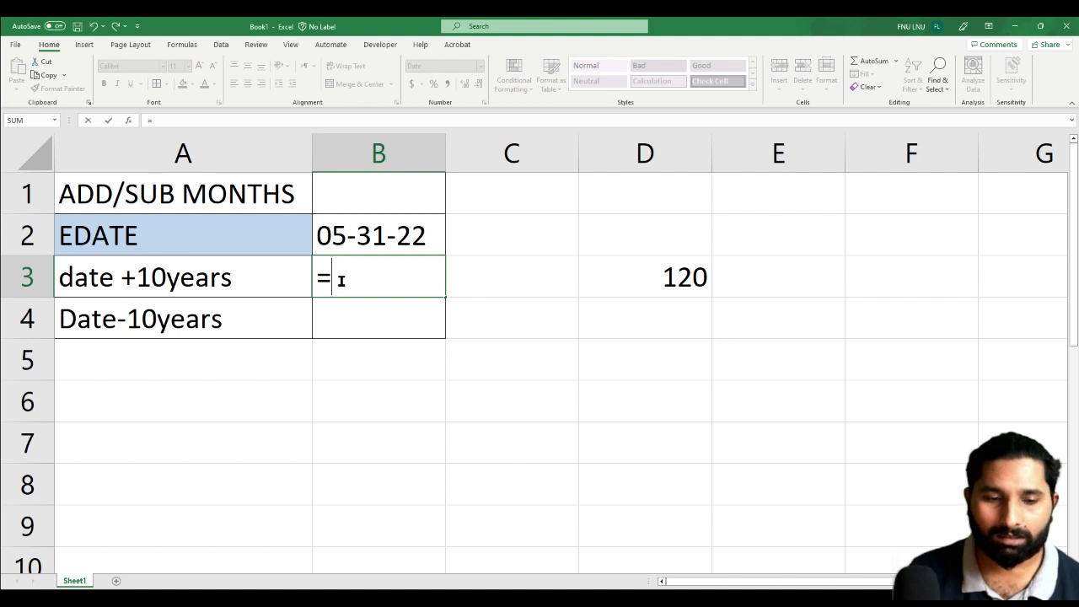
text(edate)
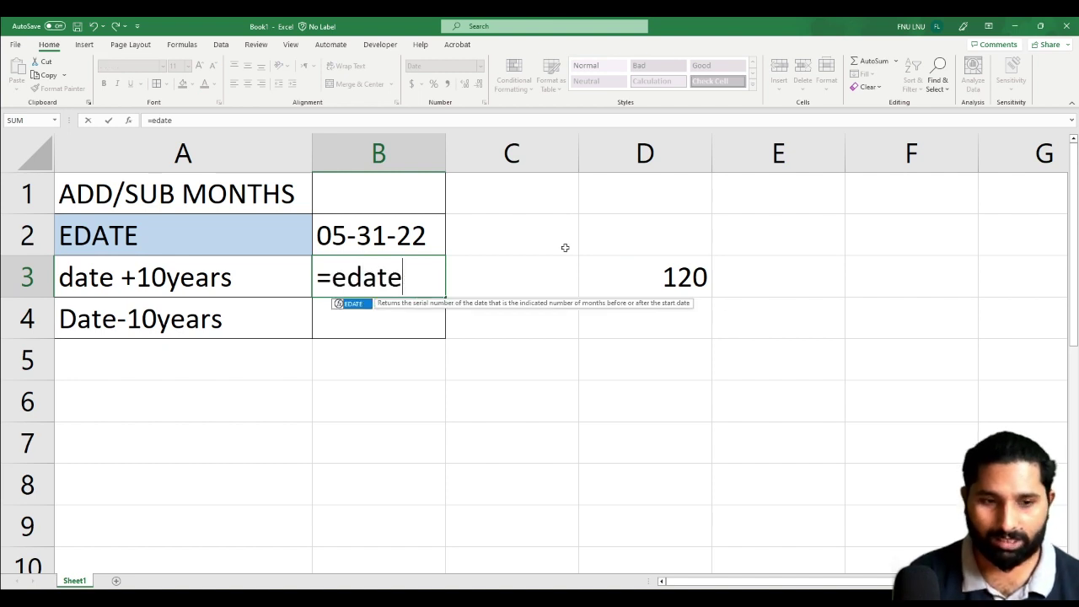
key(Tab)
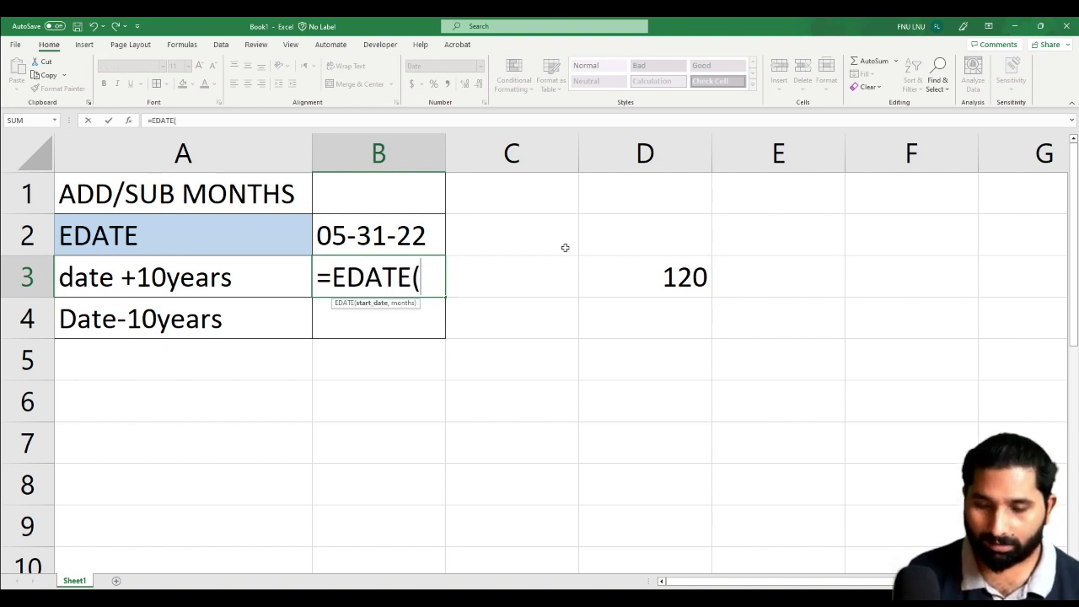
key(Up)
text(,)
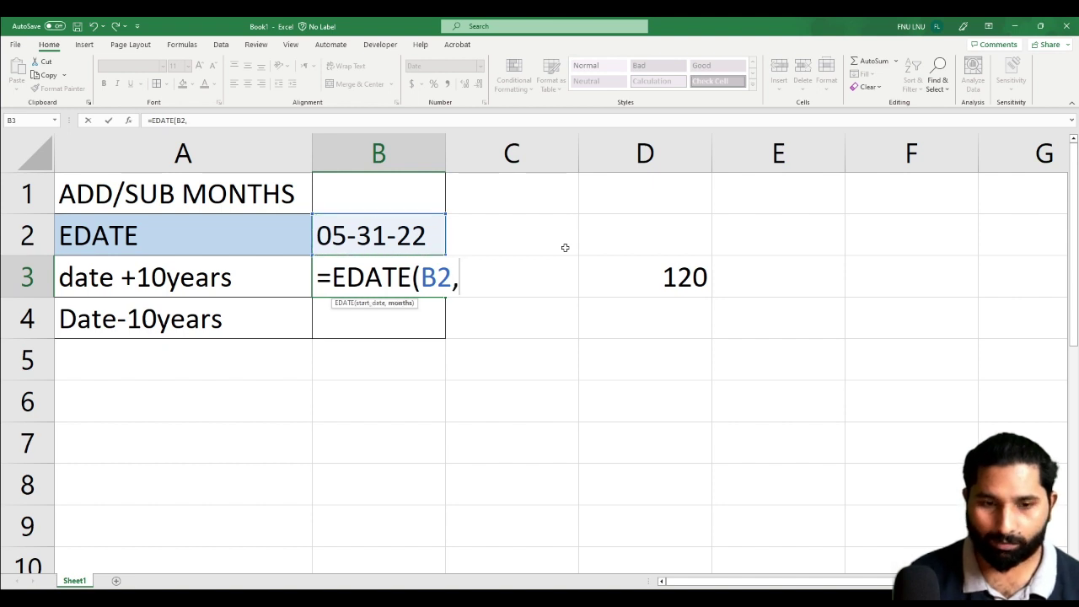
text(120)
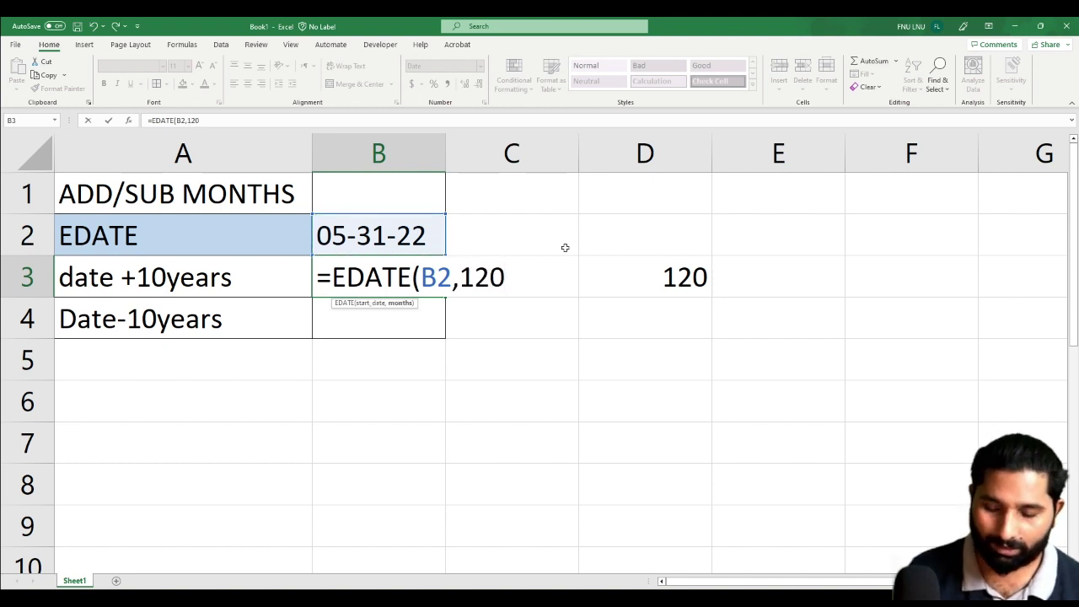
text())
key(Return)
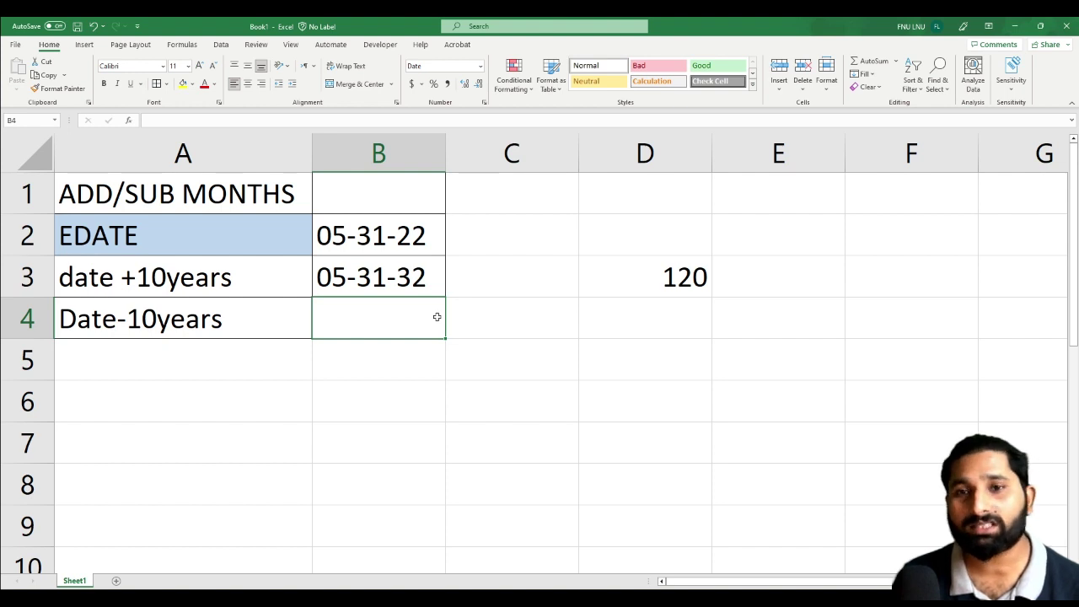
- Enter =EDATE(B2,-120) in B4 to show 05-31-12
double_click(436, 317)
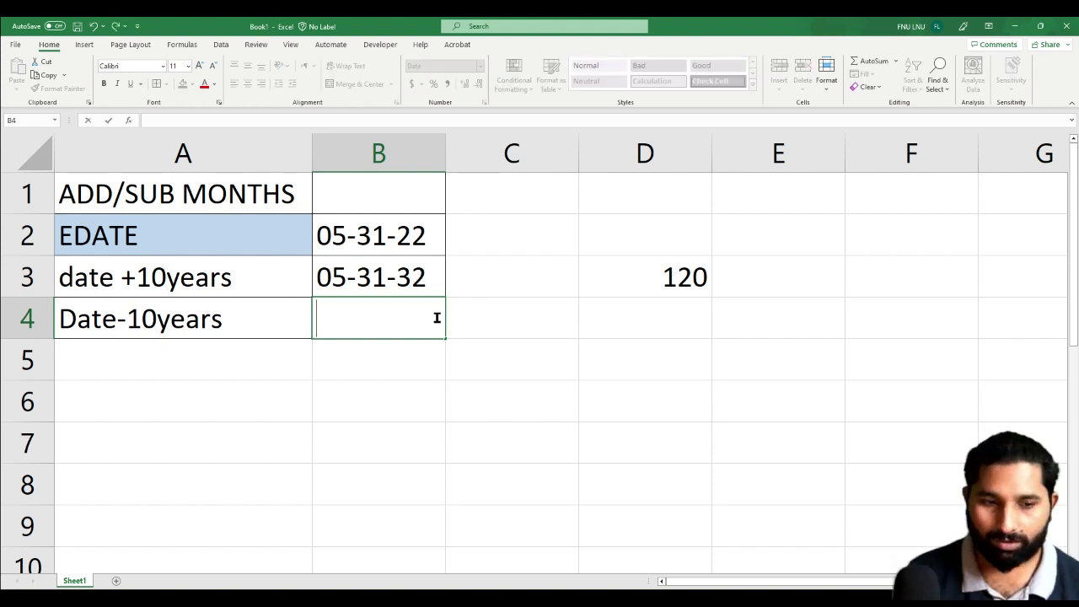
text(=)
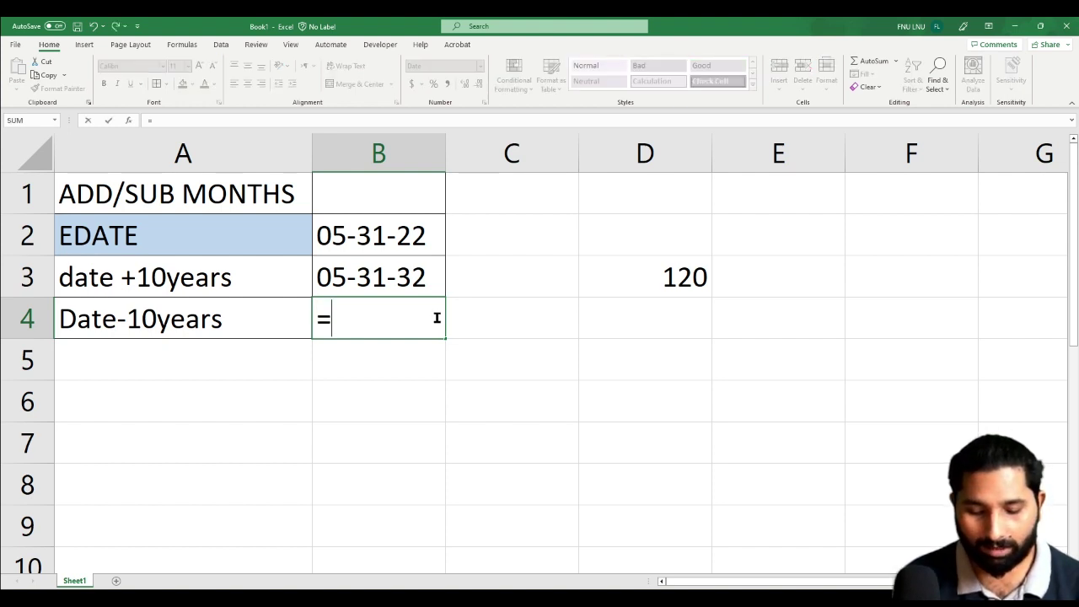
text(edate)
key(Tab)
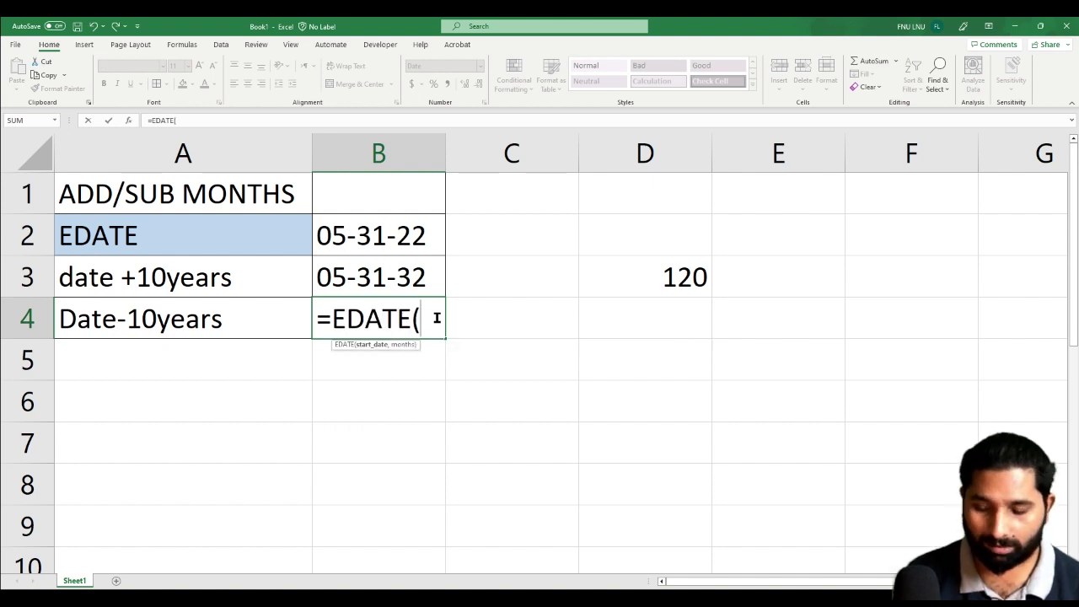
key(Up)
key(Up)
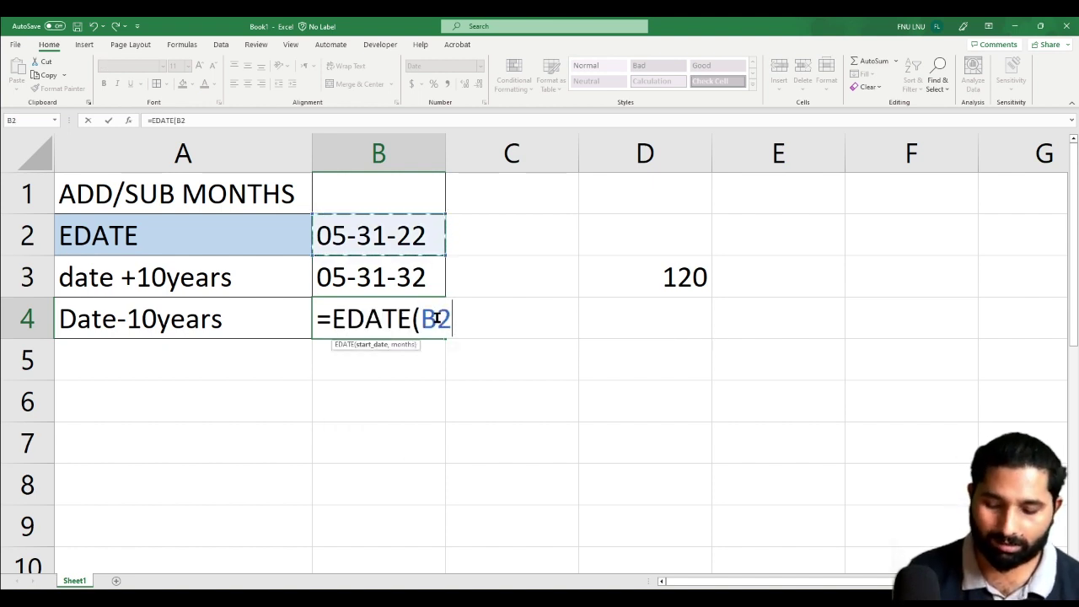
text(,-1)
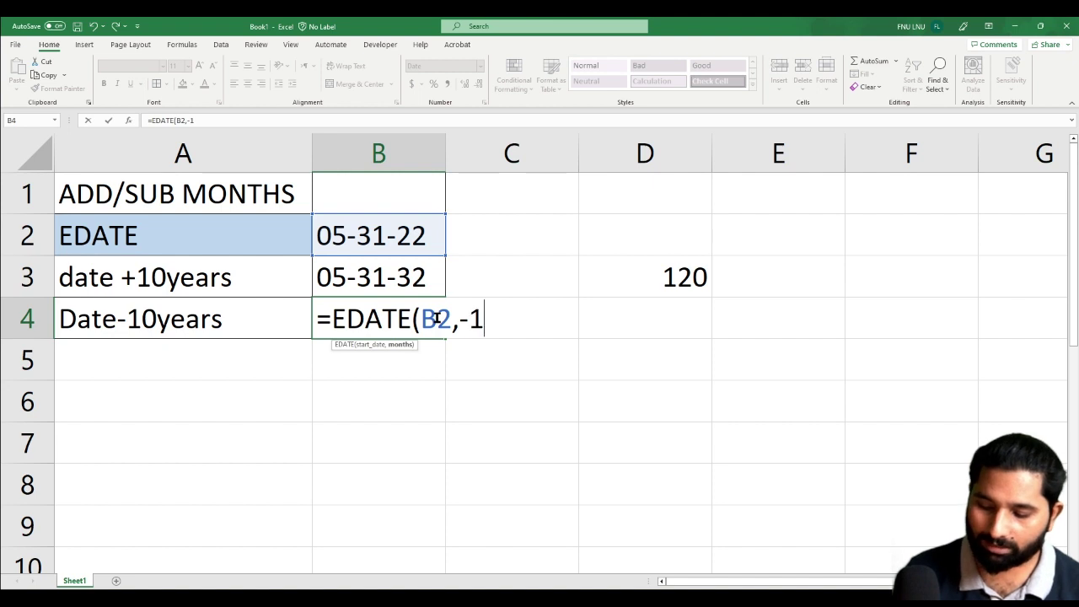
text(20))
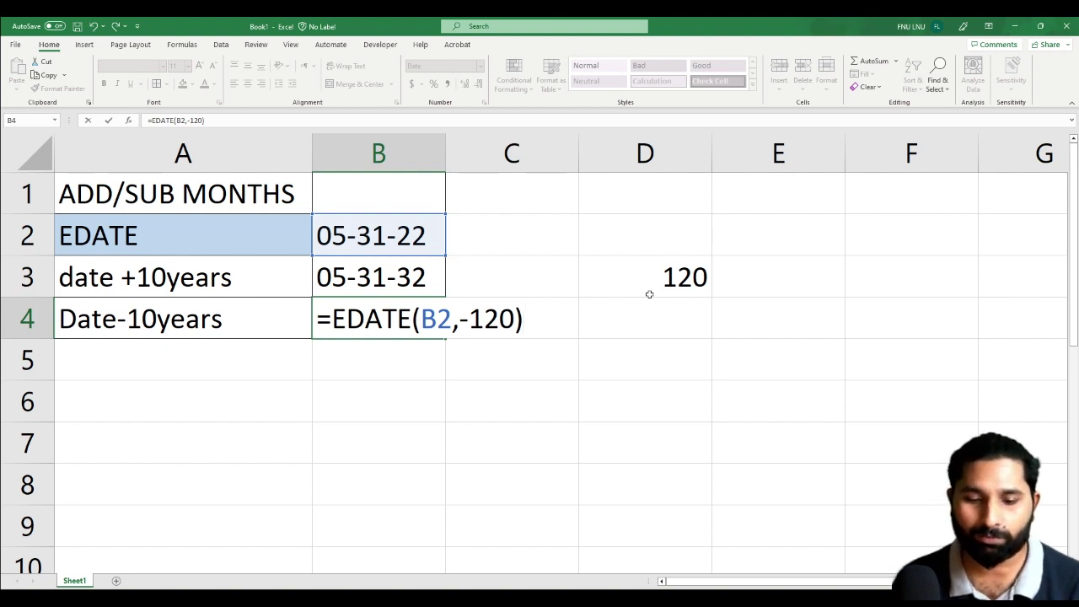
key(Return)
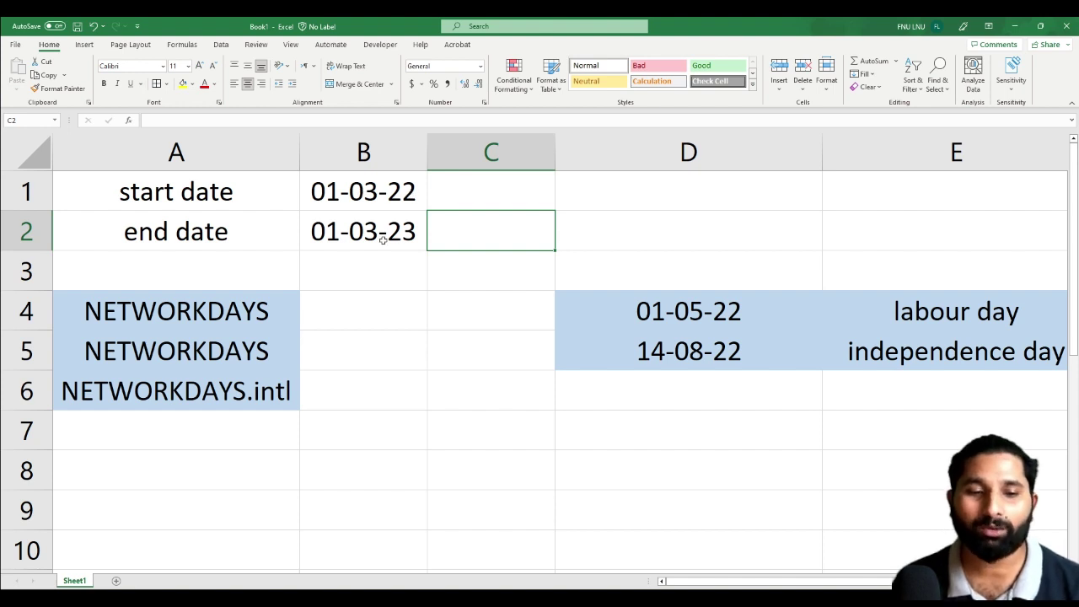
- Fit columns D and E, then enter =NETWORKDAYS(B1,B2) in B4, returning 262 working days
key(ctrl+z)
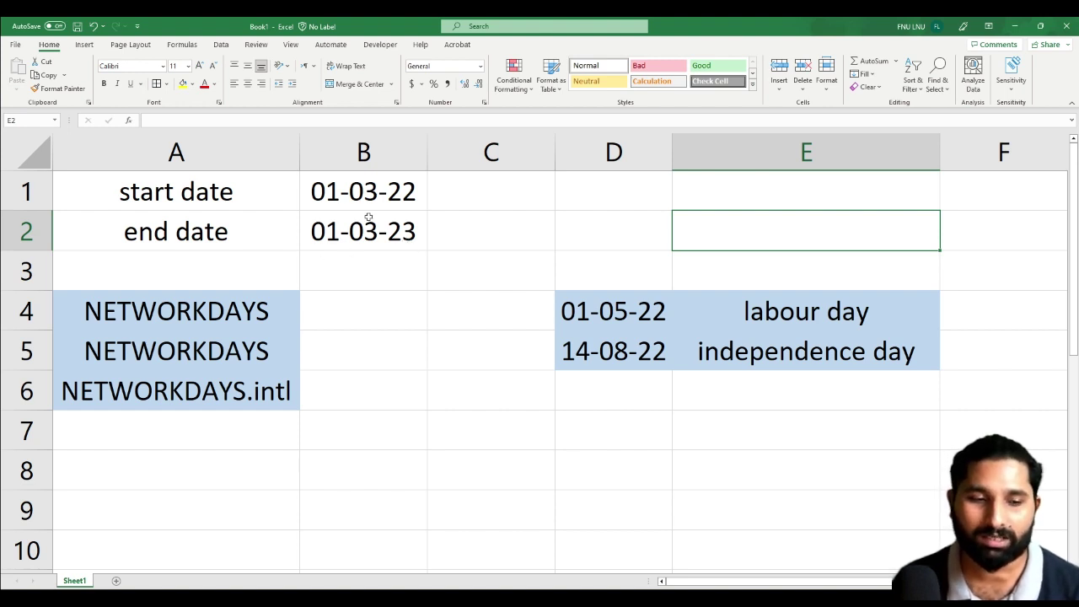
click(389, 305)
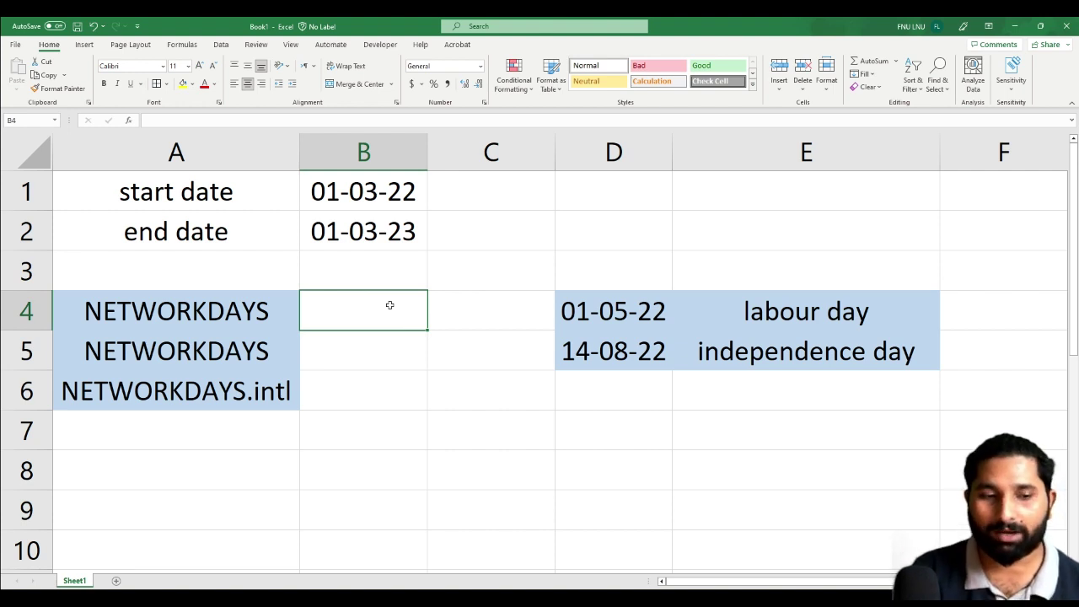
text(=net)
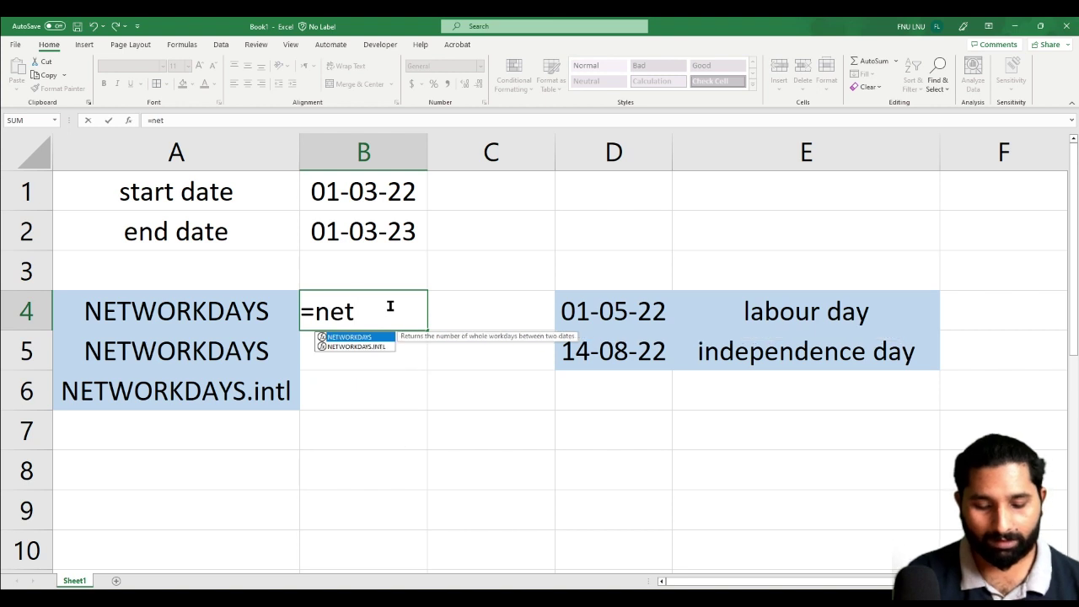
key(Tab)
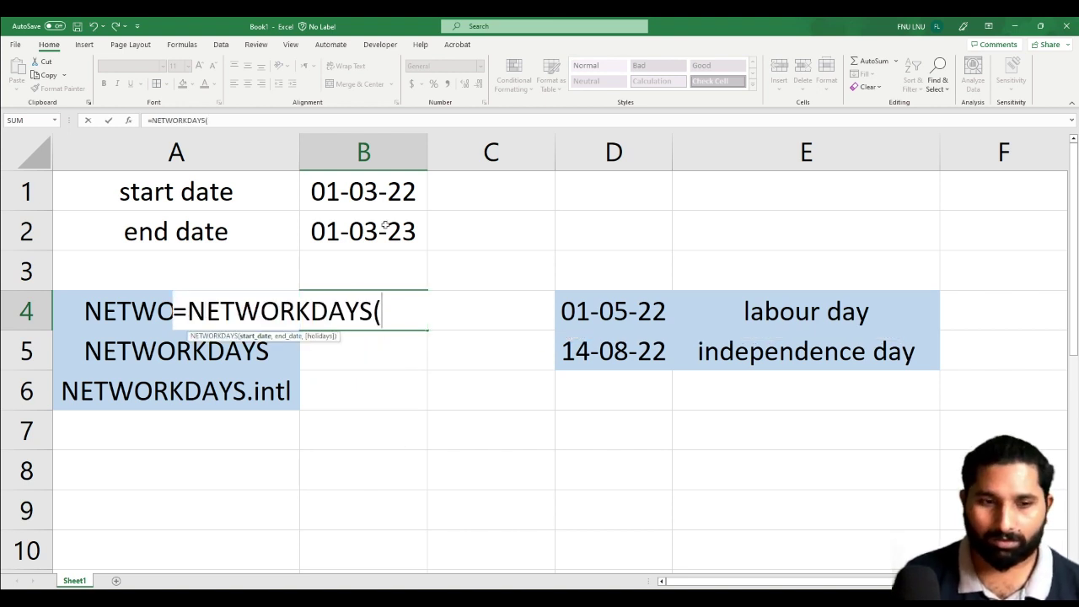
click(379, 195)
text(,)
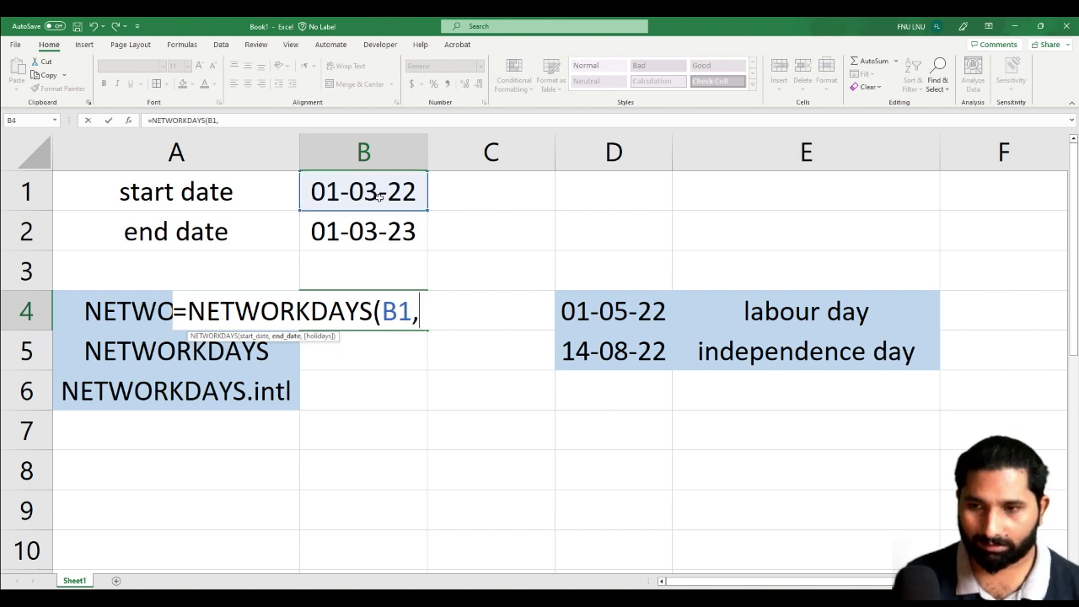
click(369, 228)
text())
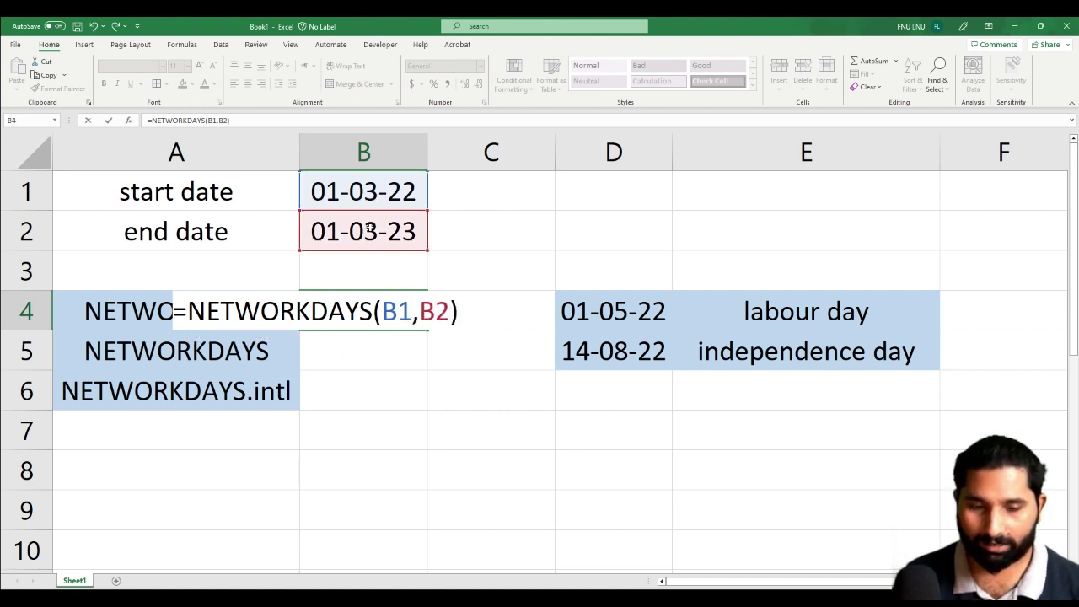
key(Return)
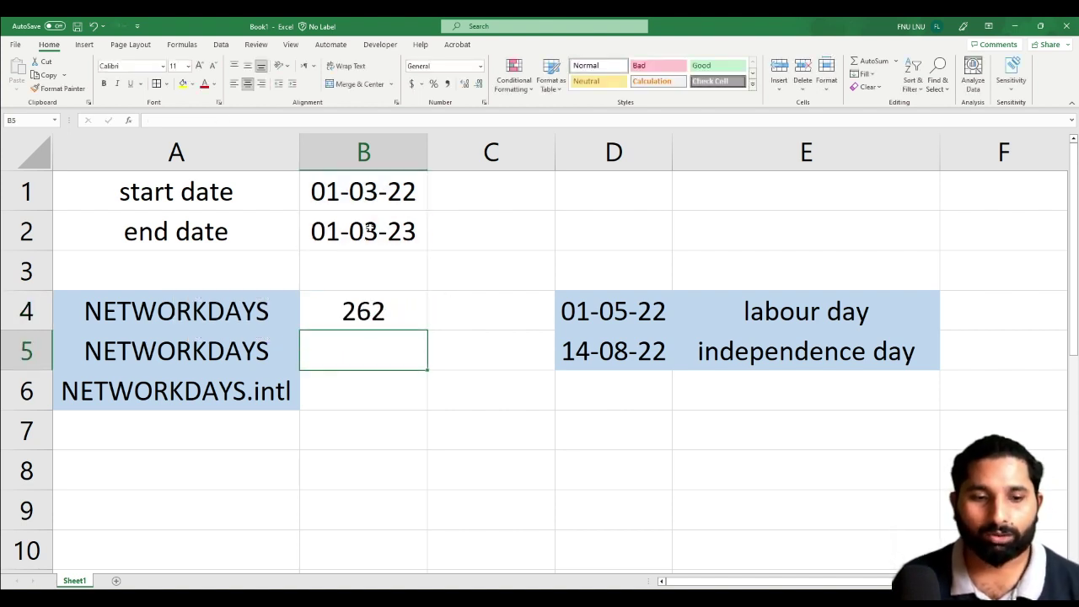
click(405, 318)
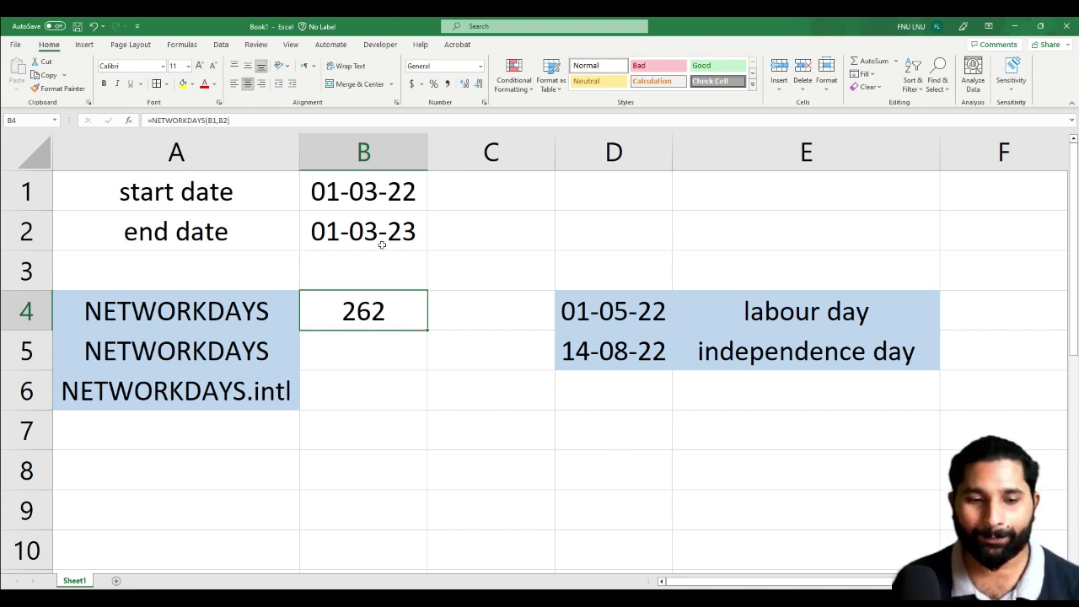
- Enter =NETWORKDAYS(B1,B2,D4:D5) in B5 to exclude the D4:D5 holidays, returning 262
click(351, 348)
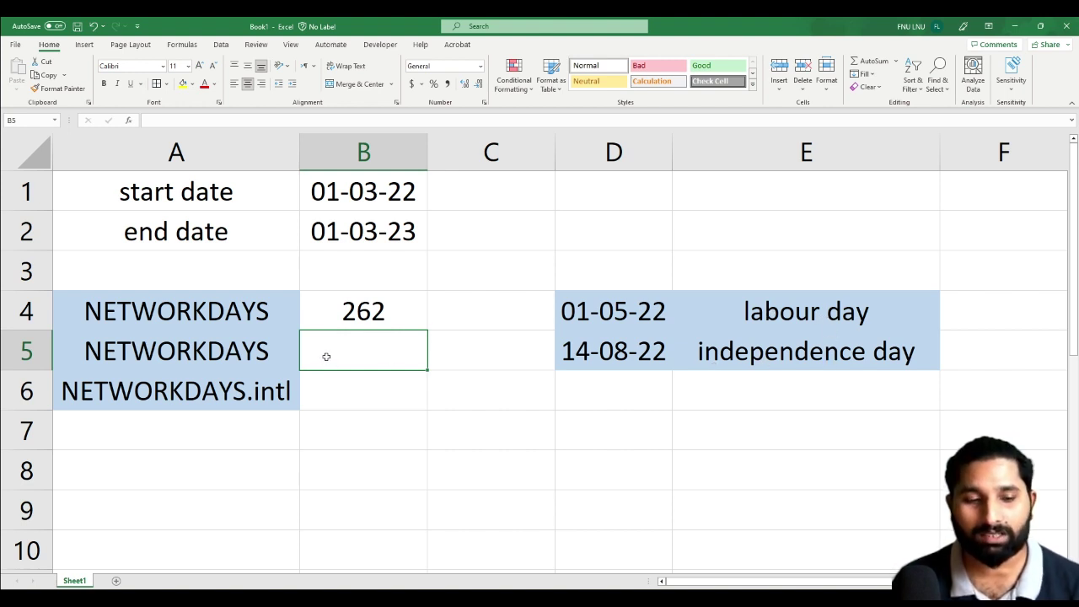
text(=)
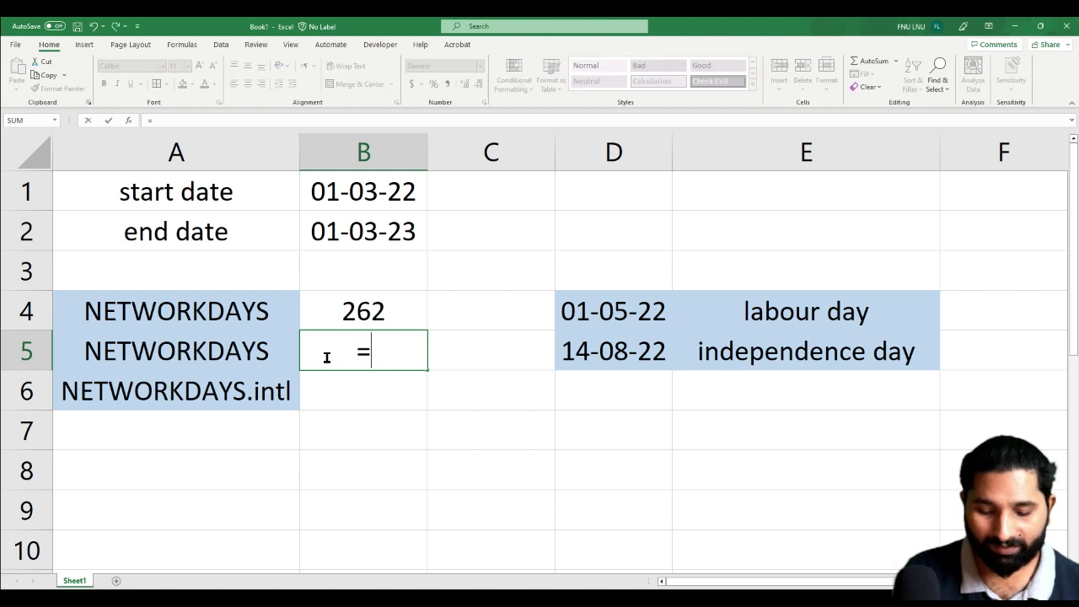
text(net)
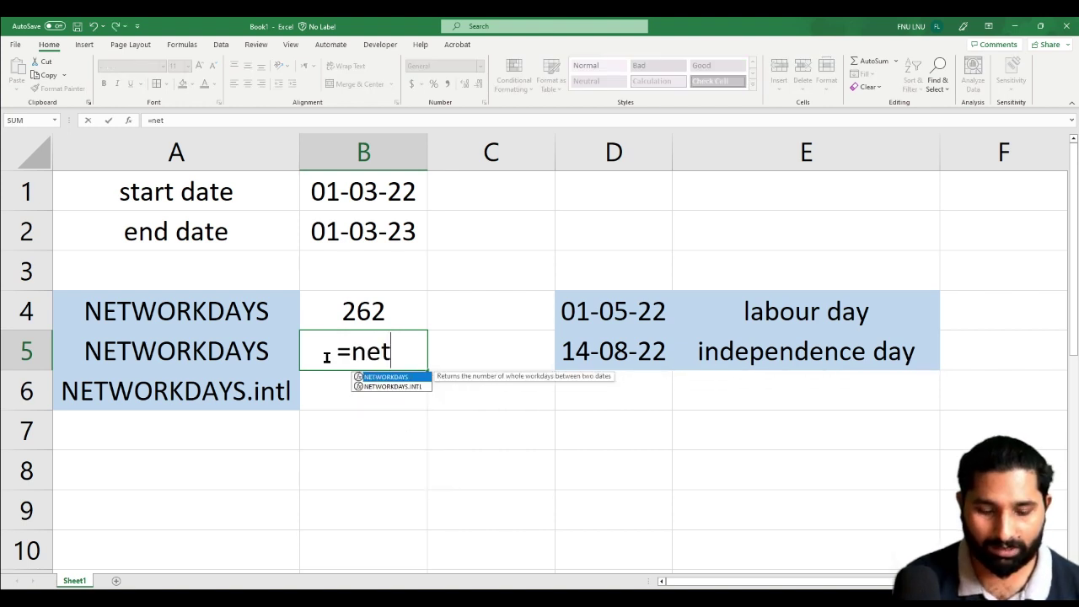
key(Tab)
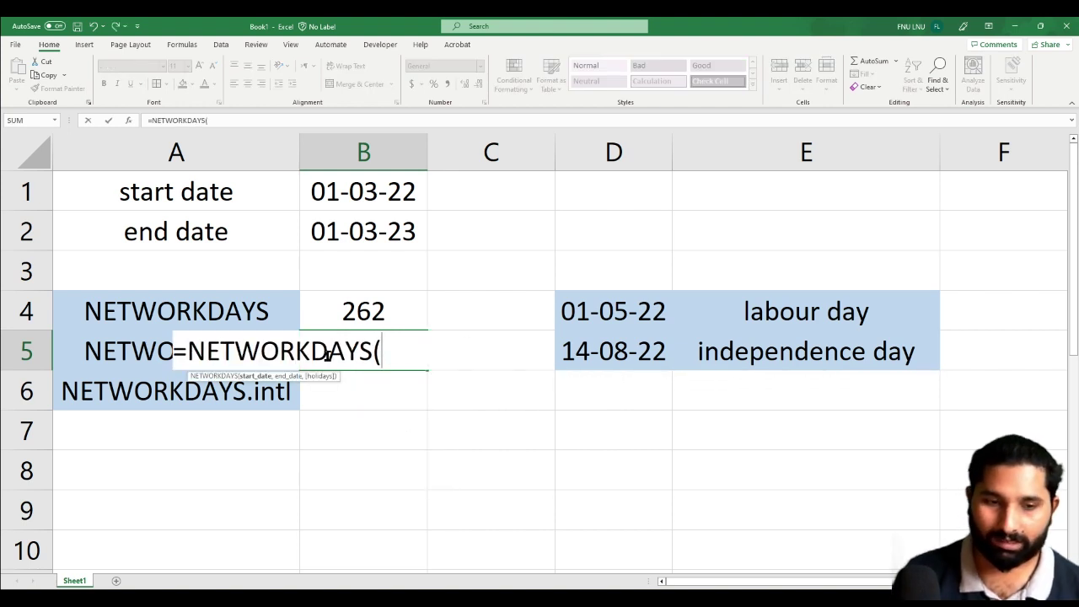
click(401, 195)
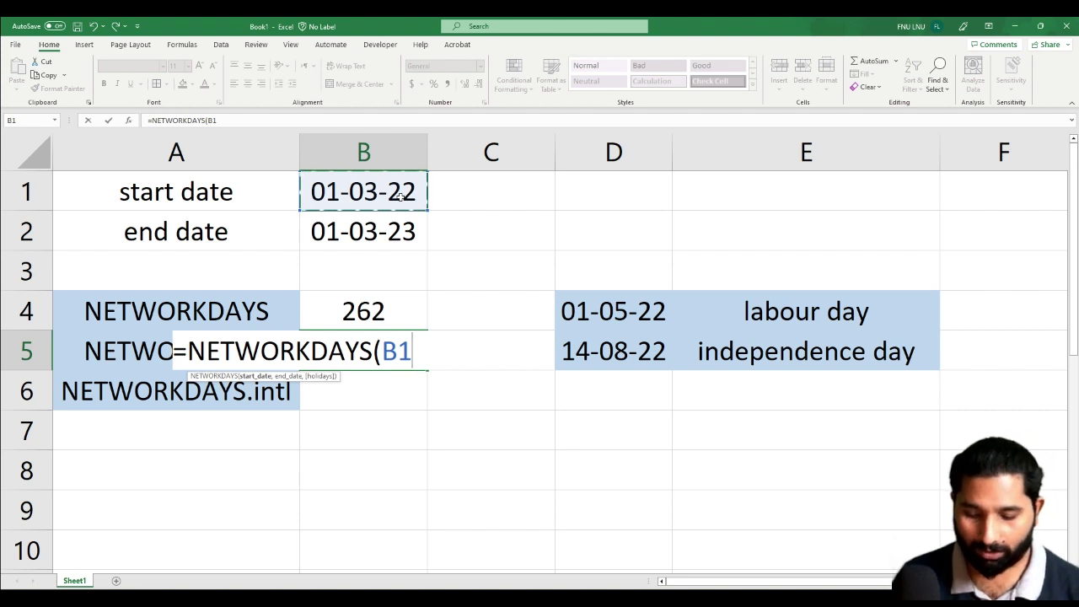
text(,)
click(373, 226)
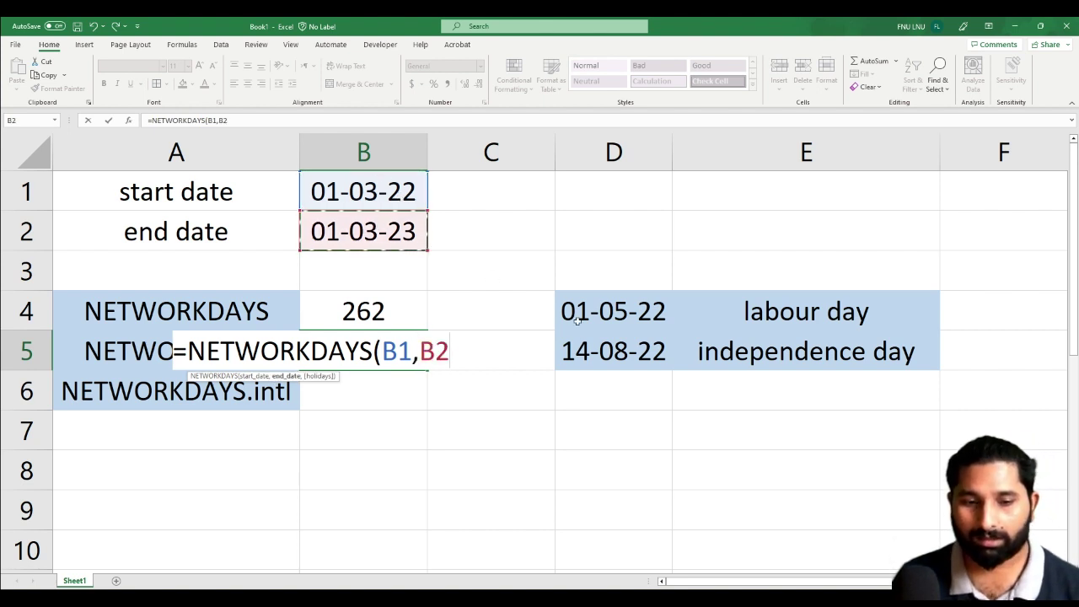
text(,)
drag(590, 305, 596, 344)
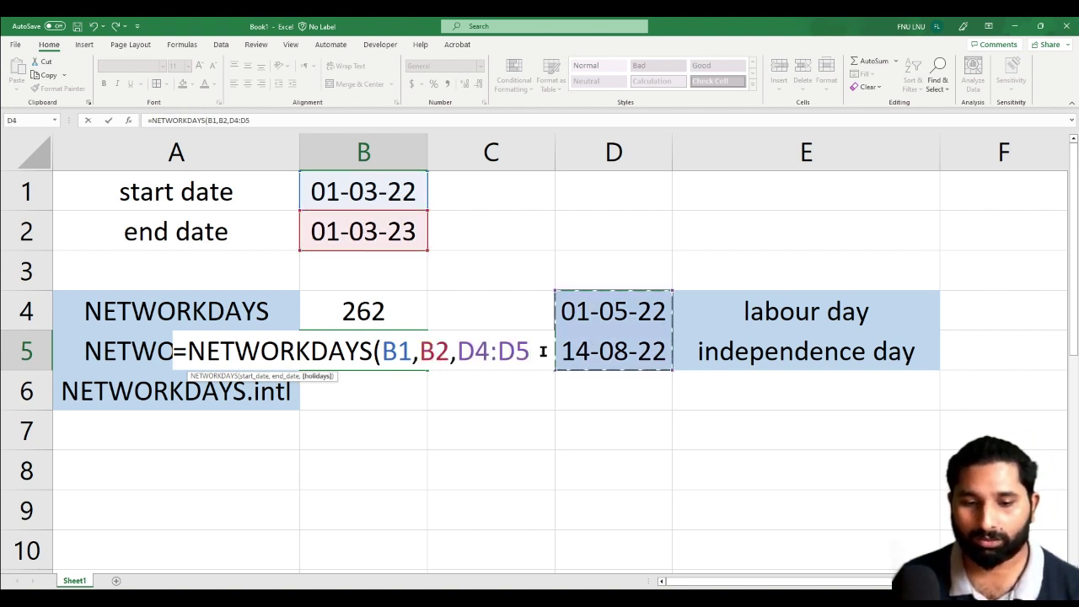
text())
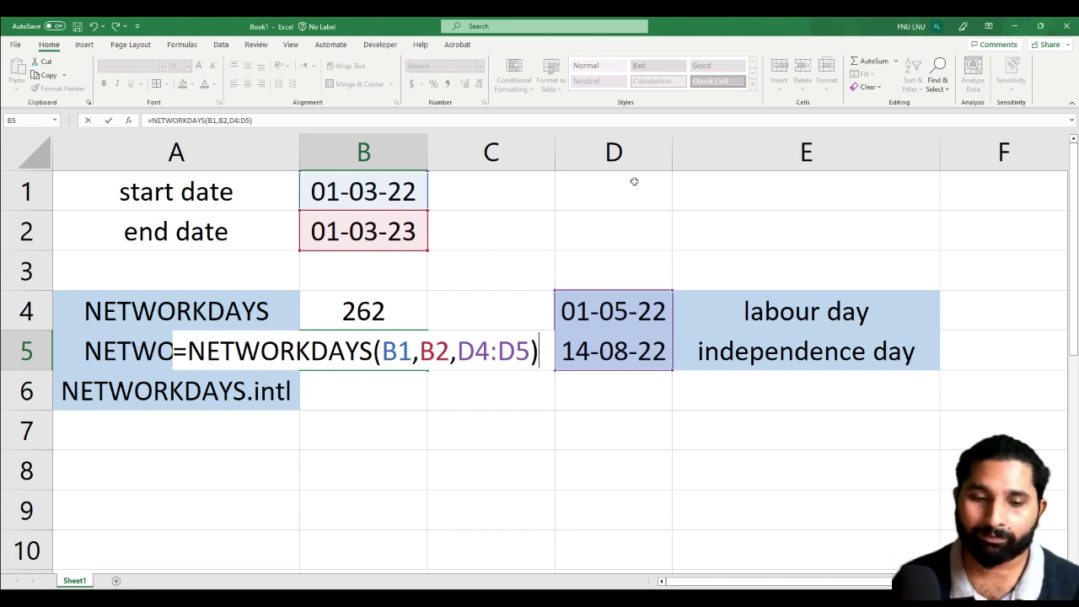
key(Return)
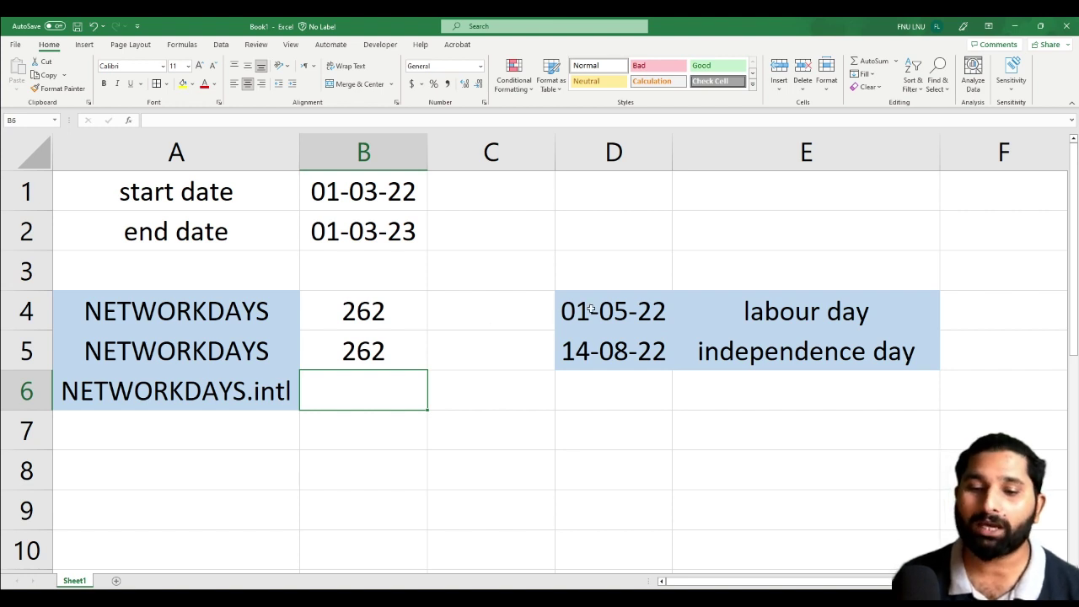
drag(592, 309, 601, 347)
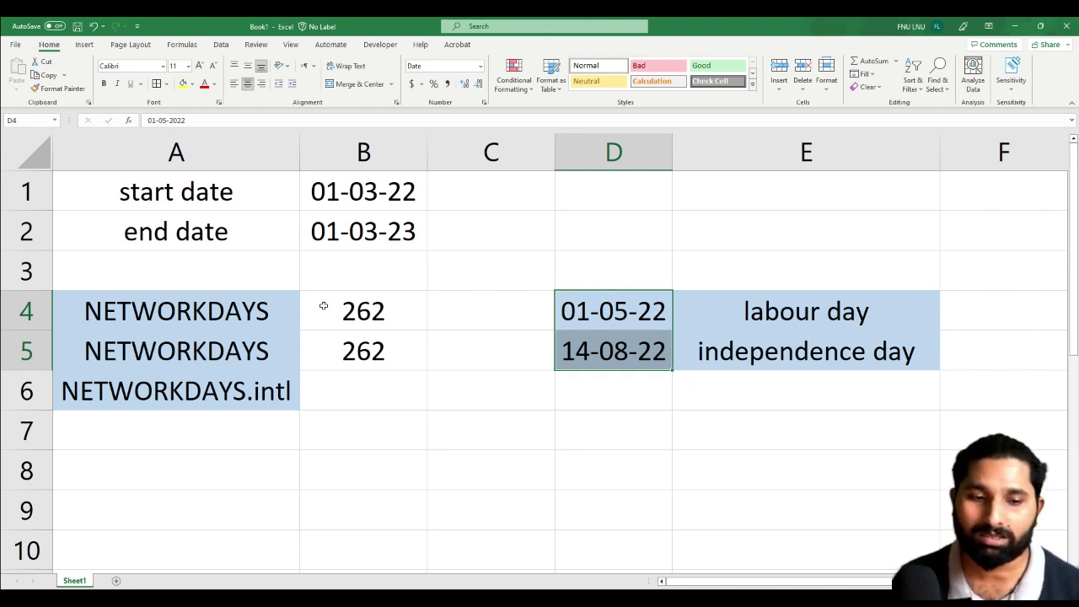
click(355, 307)
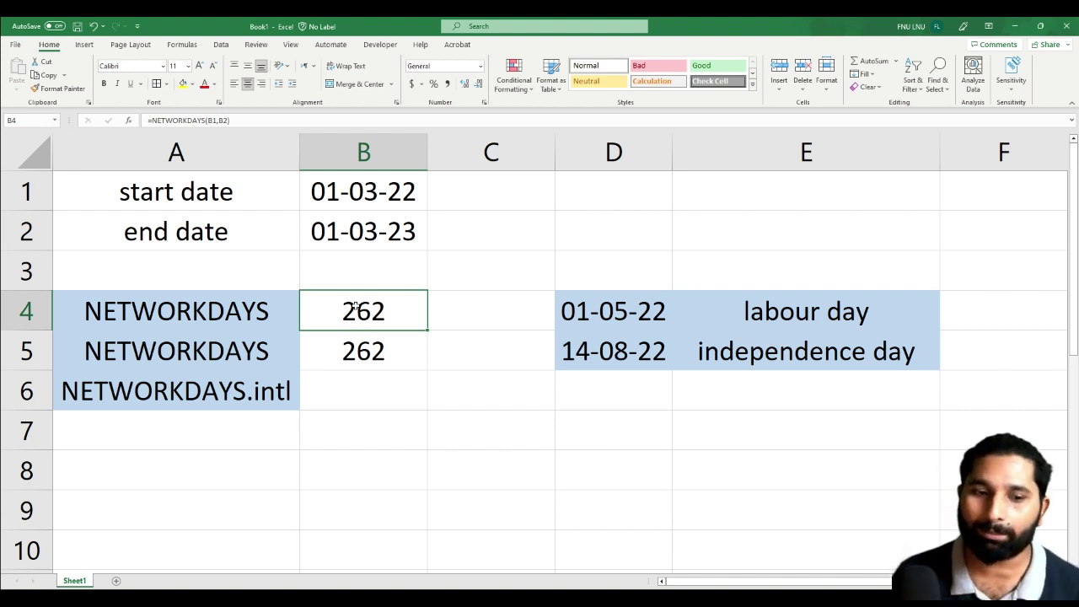
click(379, 353)
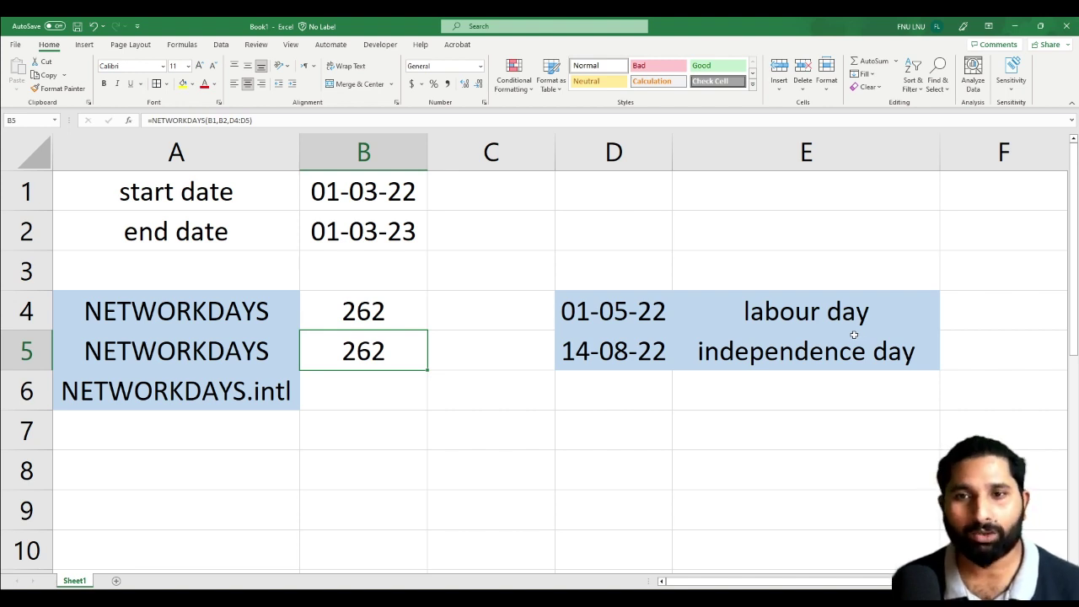
click(340, 392)
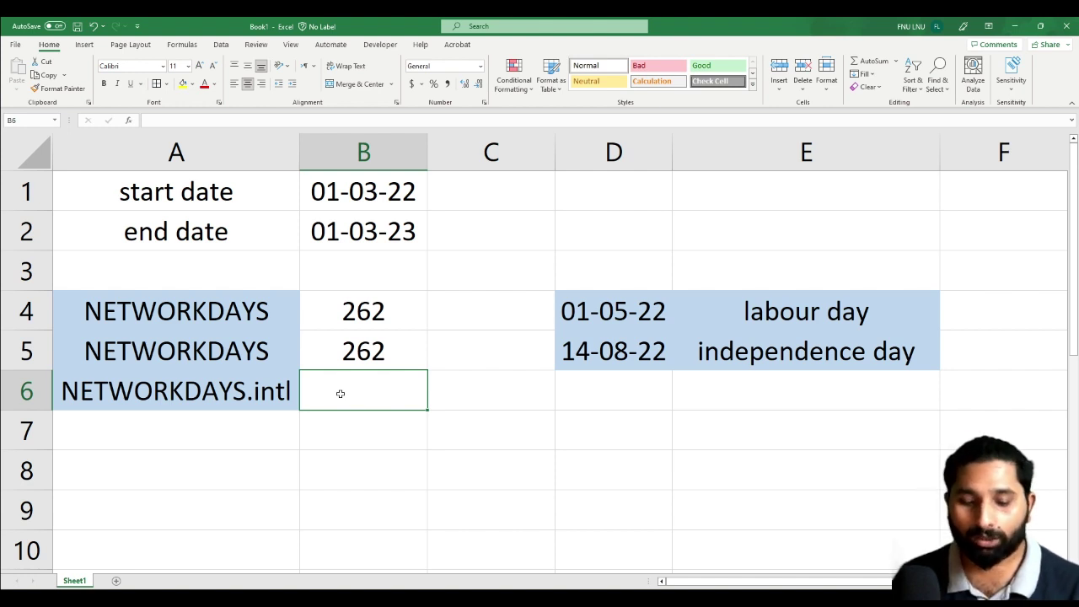
- Start a NETWORKDAYS.INTL formula in B6 with B1 as start date and B2 as end date
text(=)
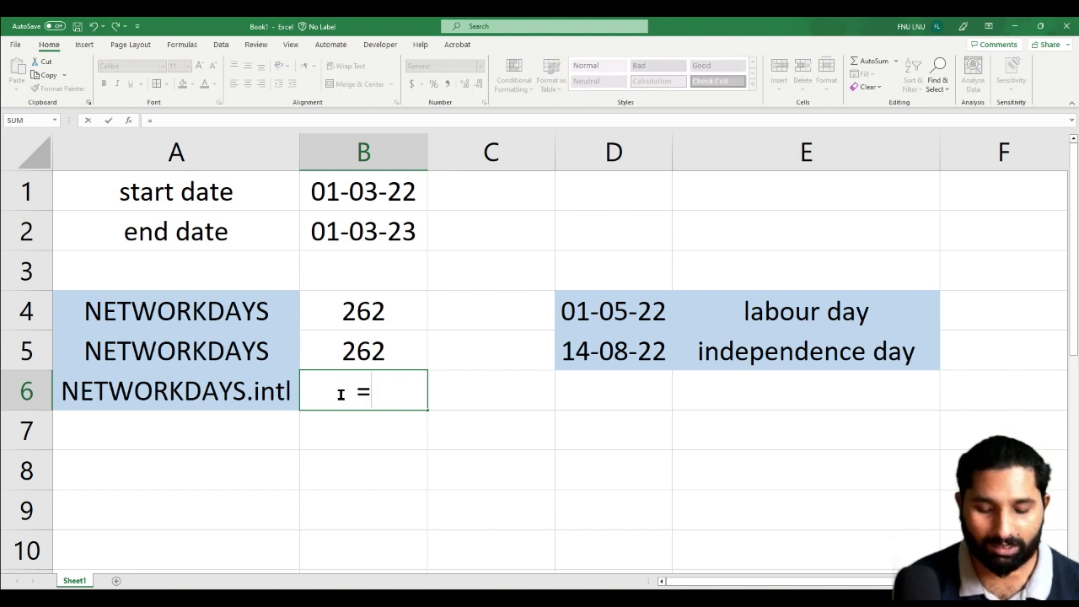
key(Escape)
text(=n)
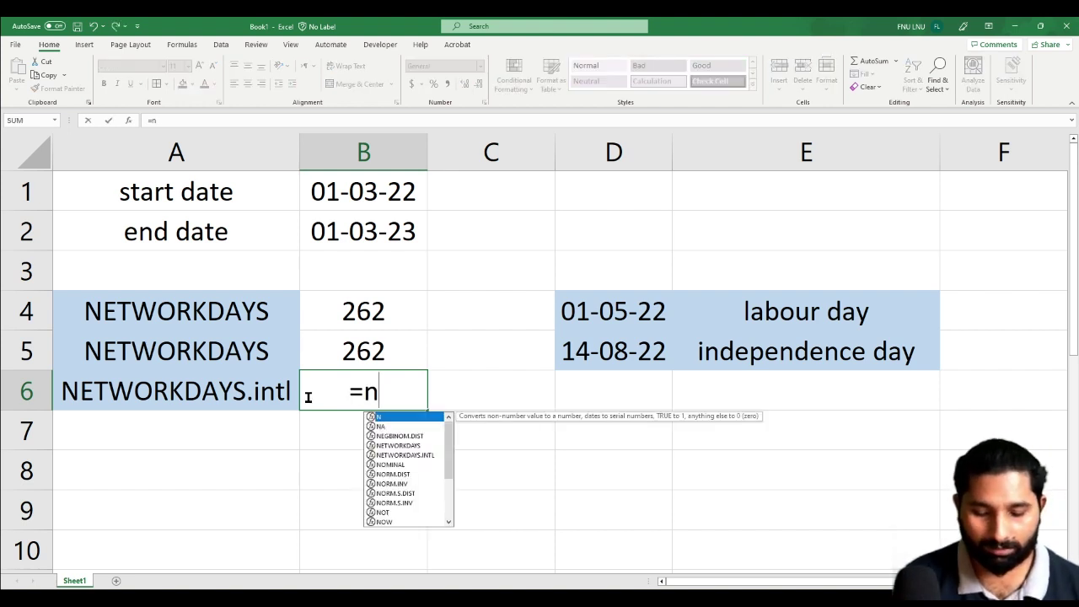
text(etwor)
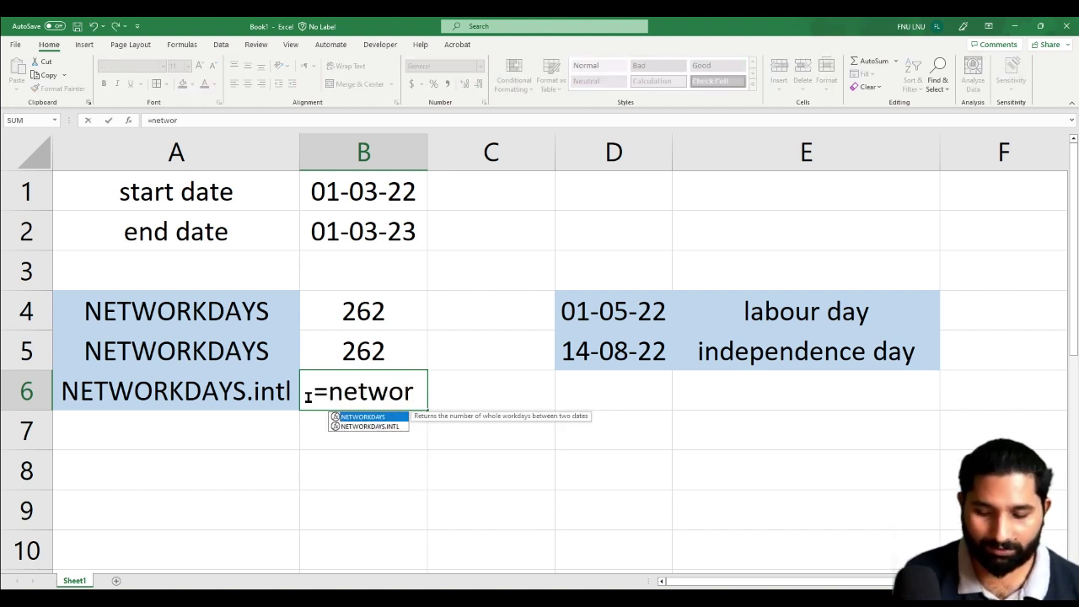
key(Down)
key(Tab)
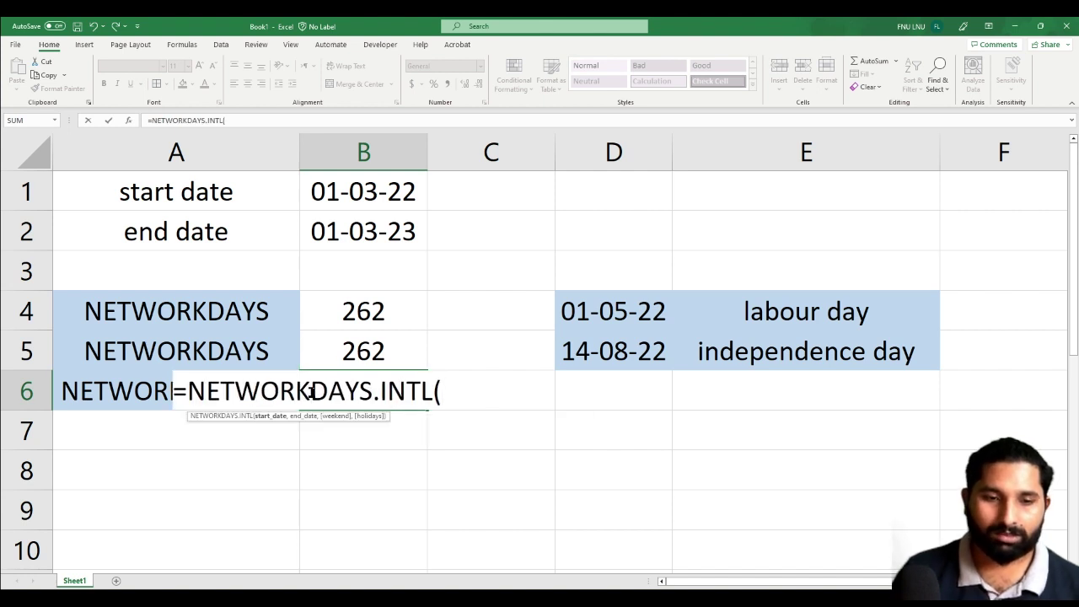
click(354, 207)
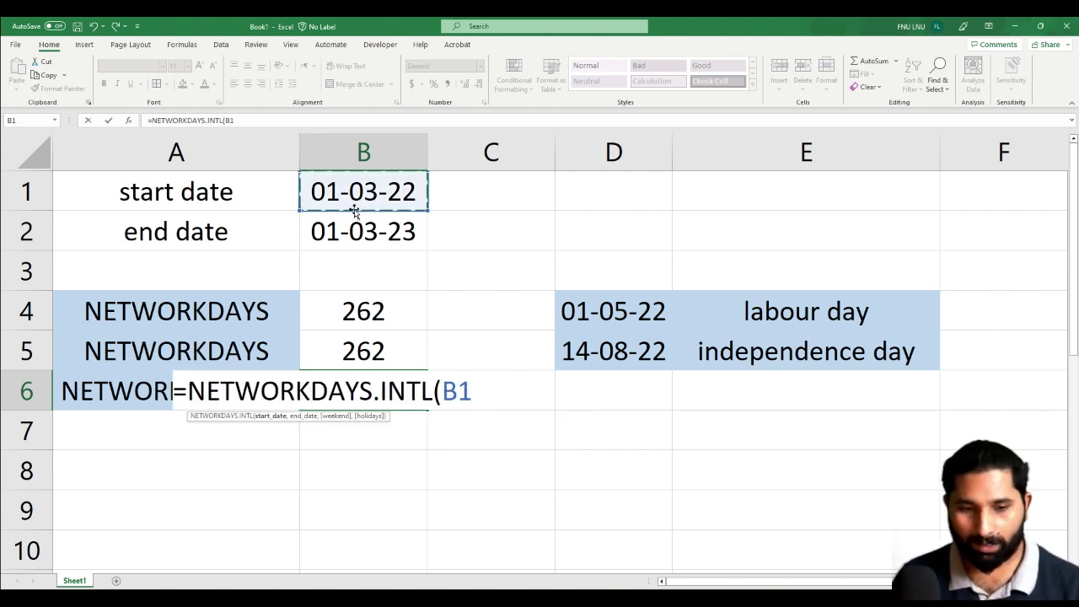
text(,)
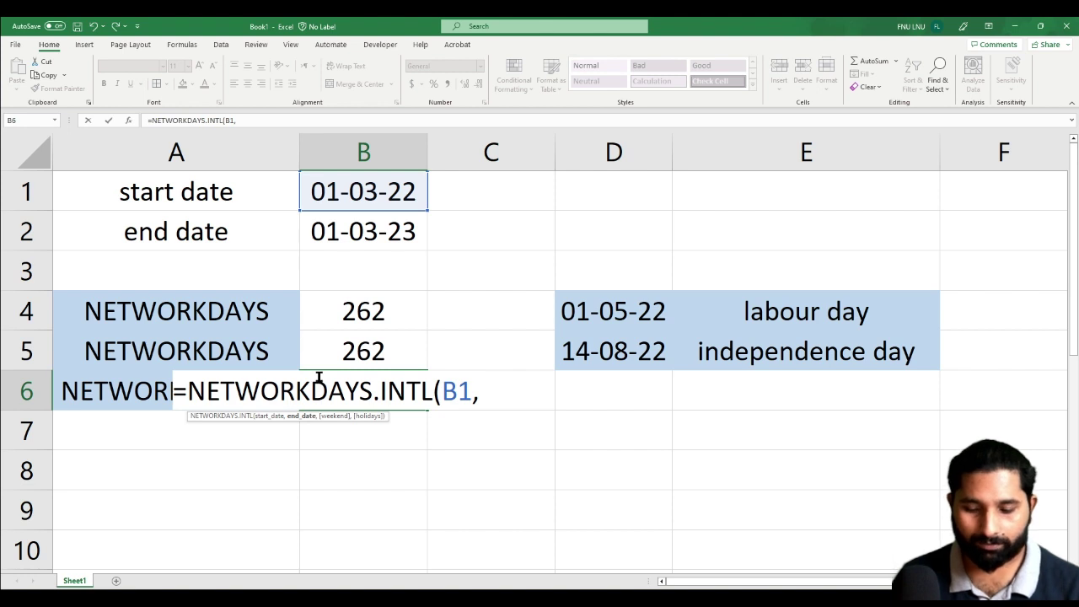
key(BackSpace)
key(BackSpace)
key(BackSpace)
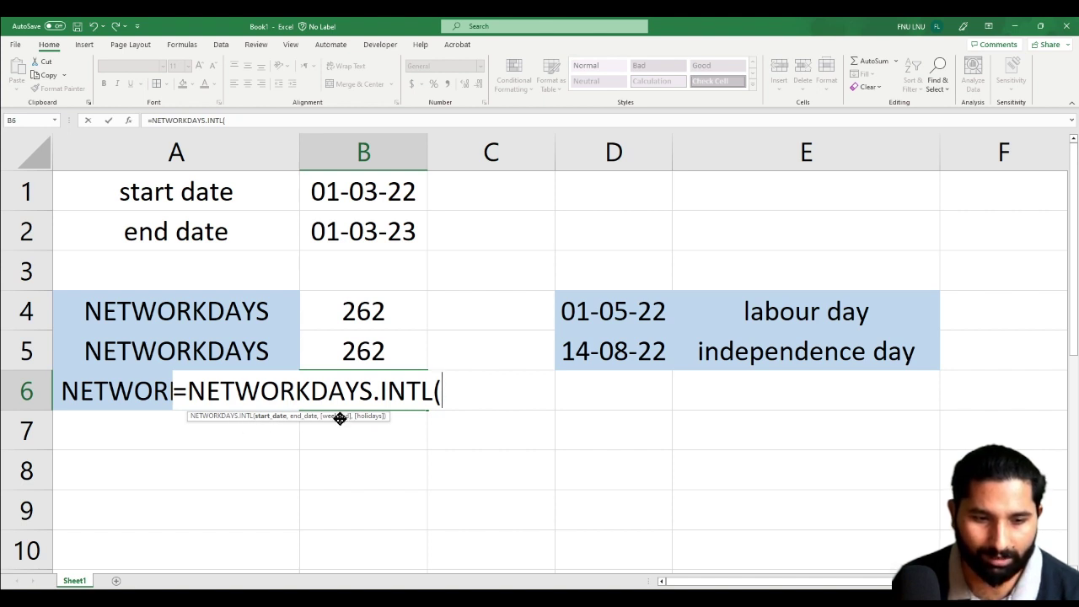
click(381, 195)
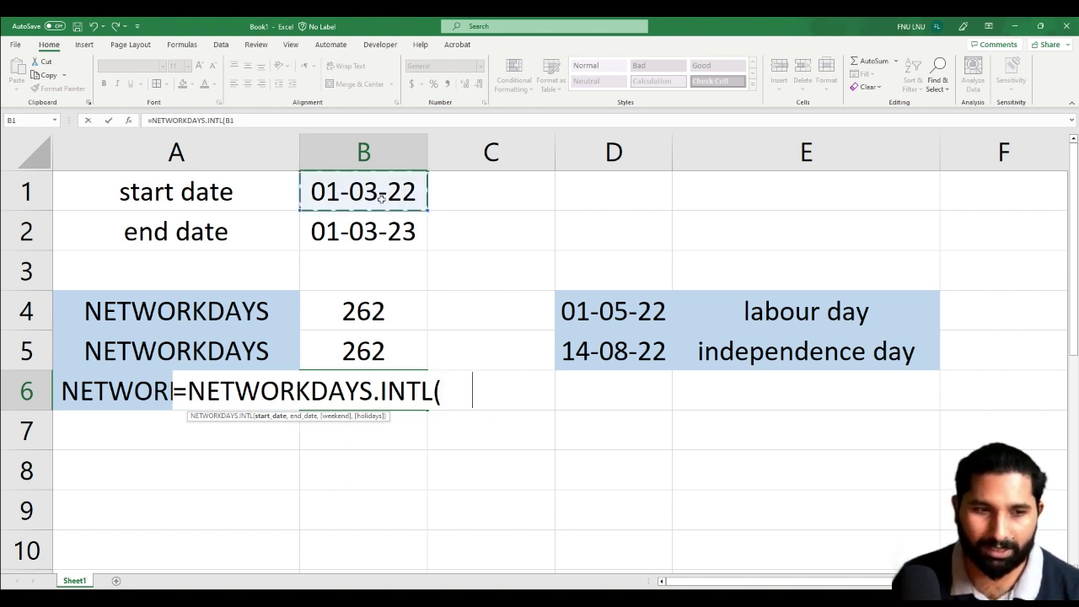
text(,)
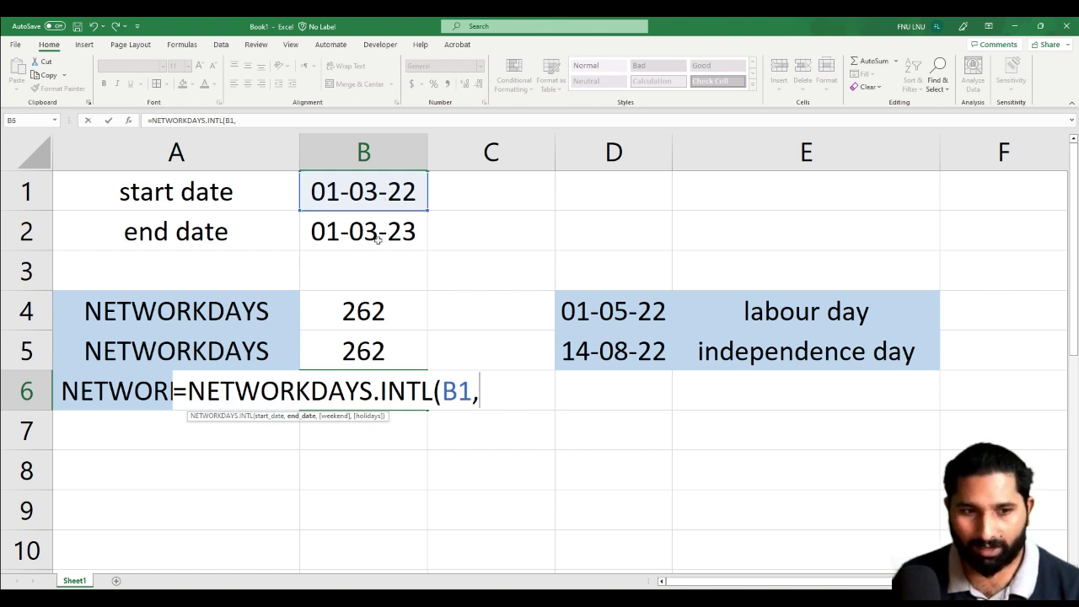
click(371, 238)
text(,)
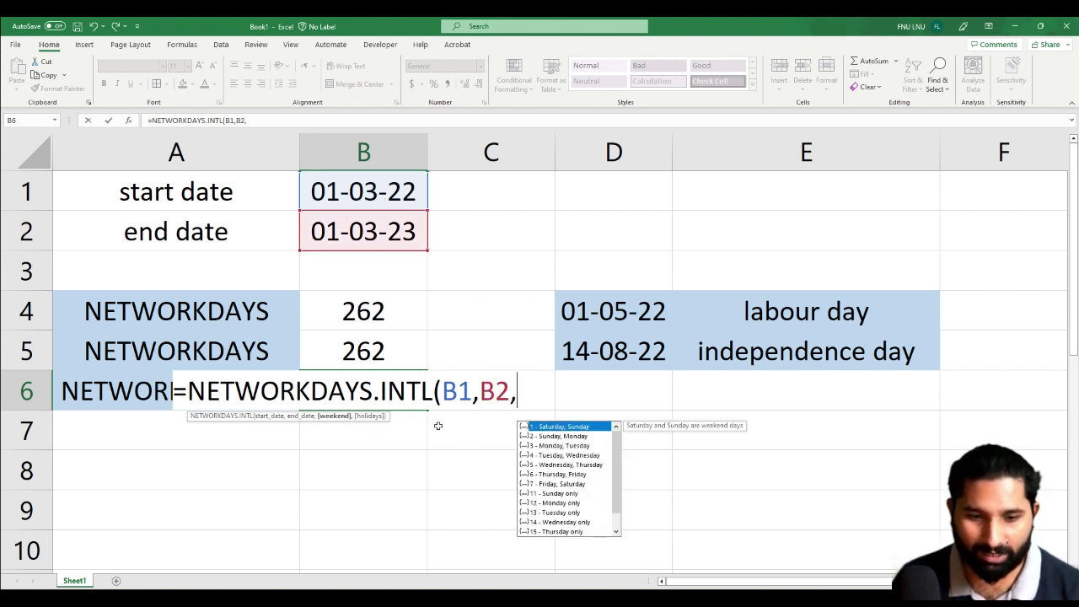
- Complete the formula with weekend code 17 (Saturday only) and D4:D5 holidays, returning 312
key(Down)
key(Down)
key(Down)
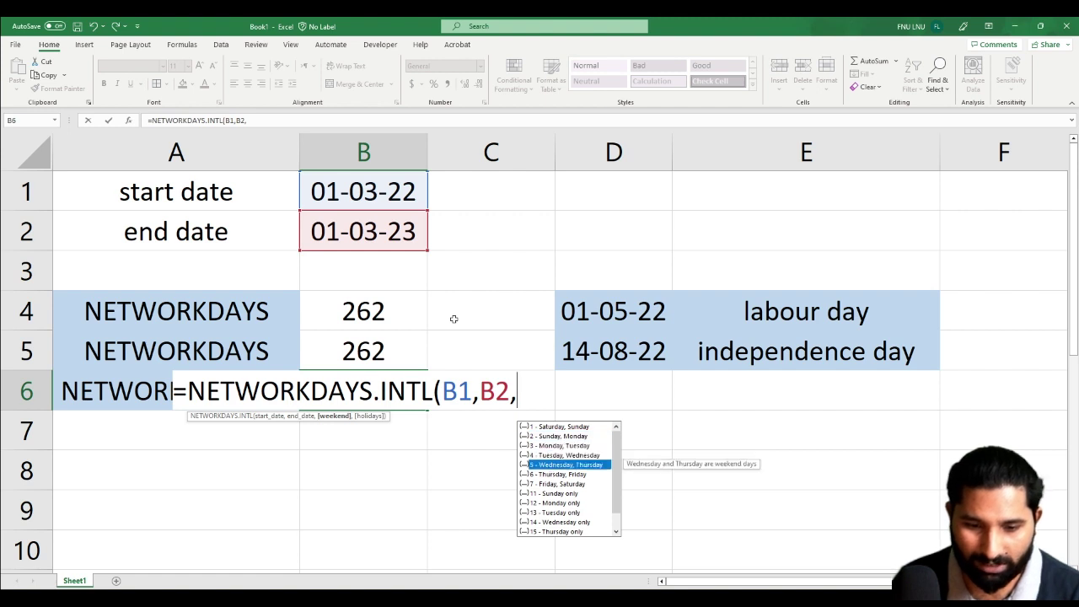
key(Down)
key(Down)
key(Down)
key(Down)
key(Down)
key(Down)
key(Down)
key(Down)
key(Down)
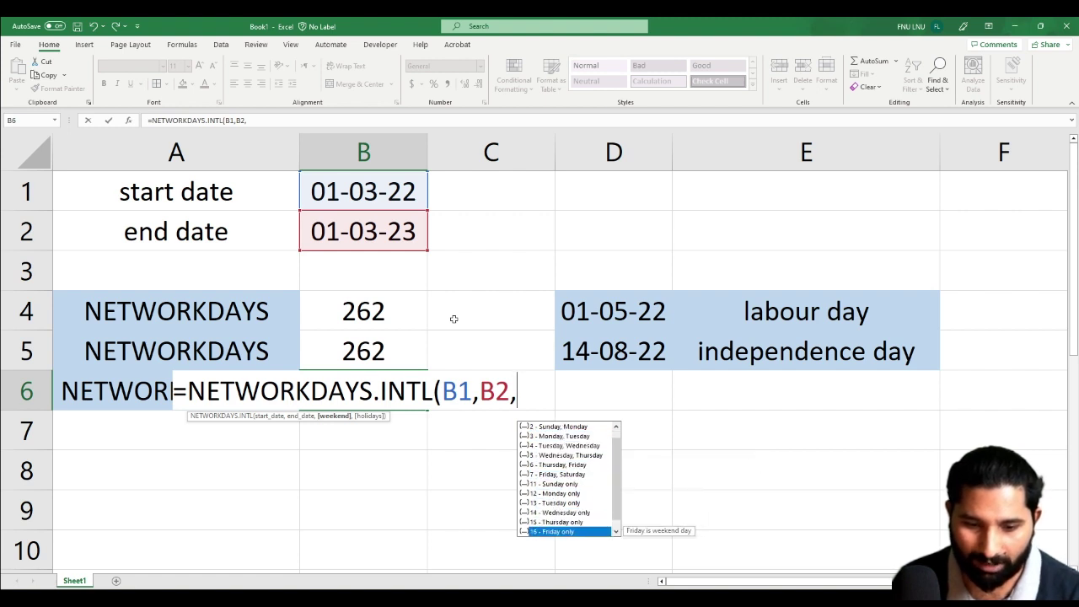
key(Down)
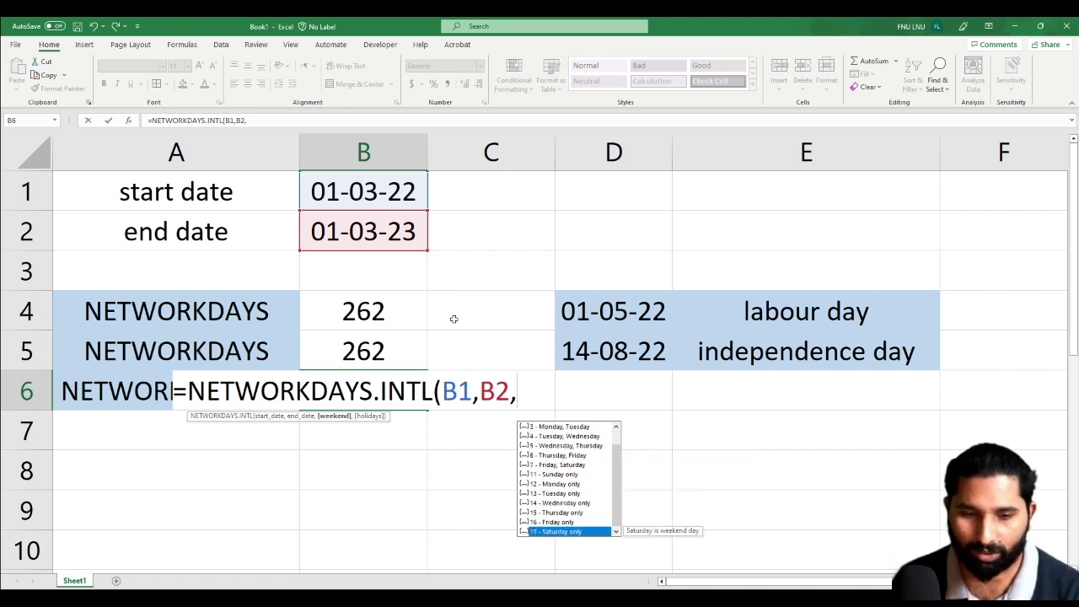
key(Tab)
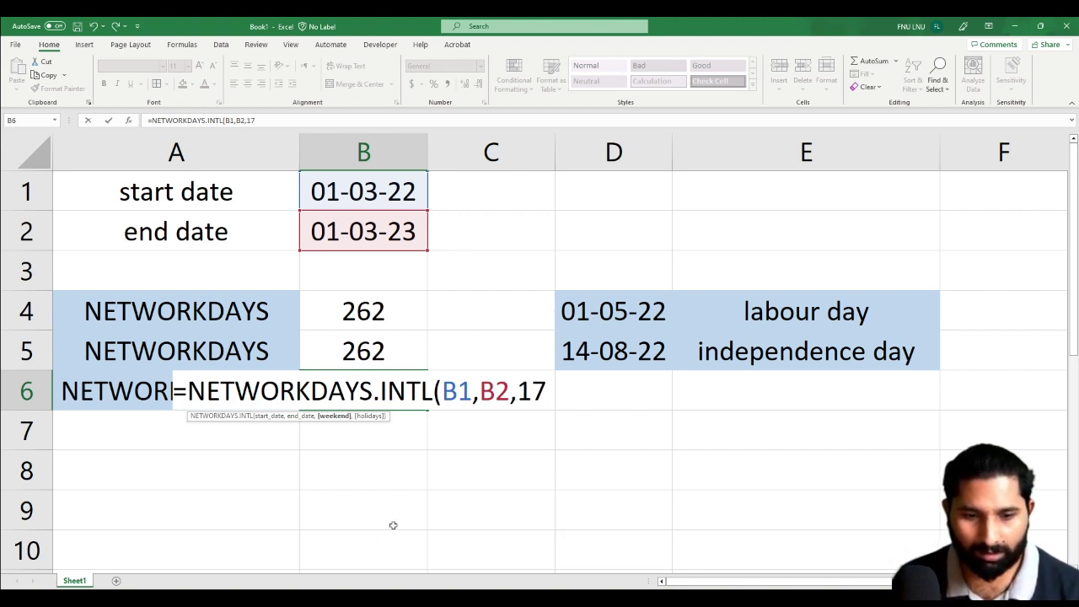
text(,)
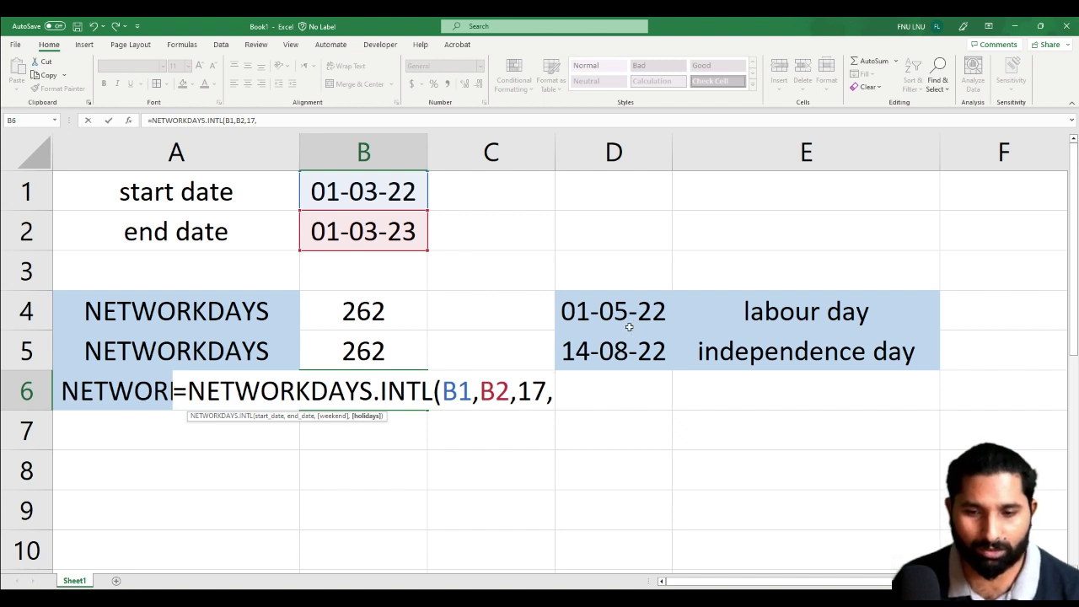
mouse_move(618, 312)
mouse_down()
mouse_move(579, 325)
mouse_move(583, 350)
mouse_up()
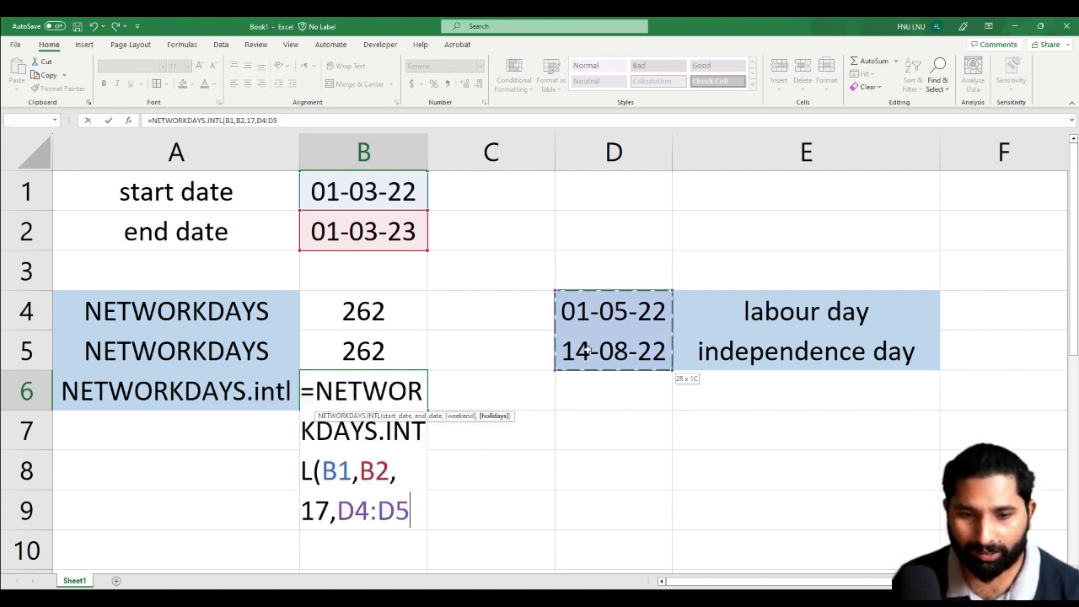
text())
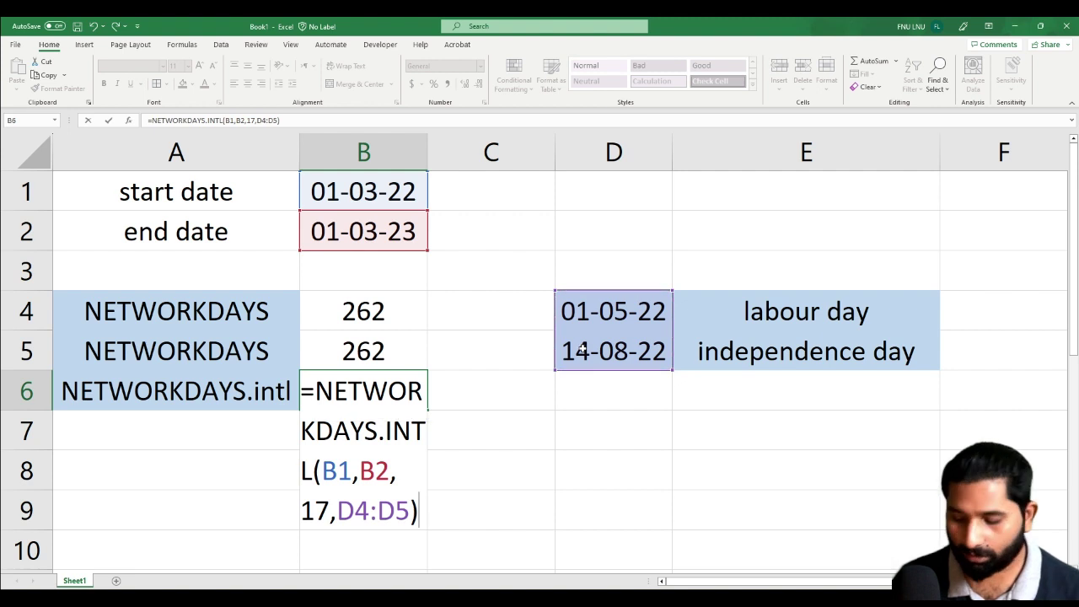
key(Return)
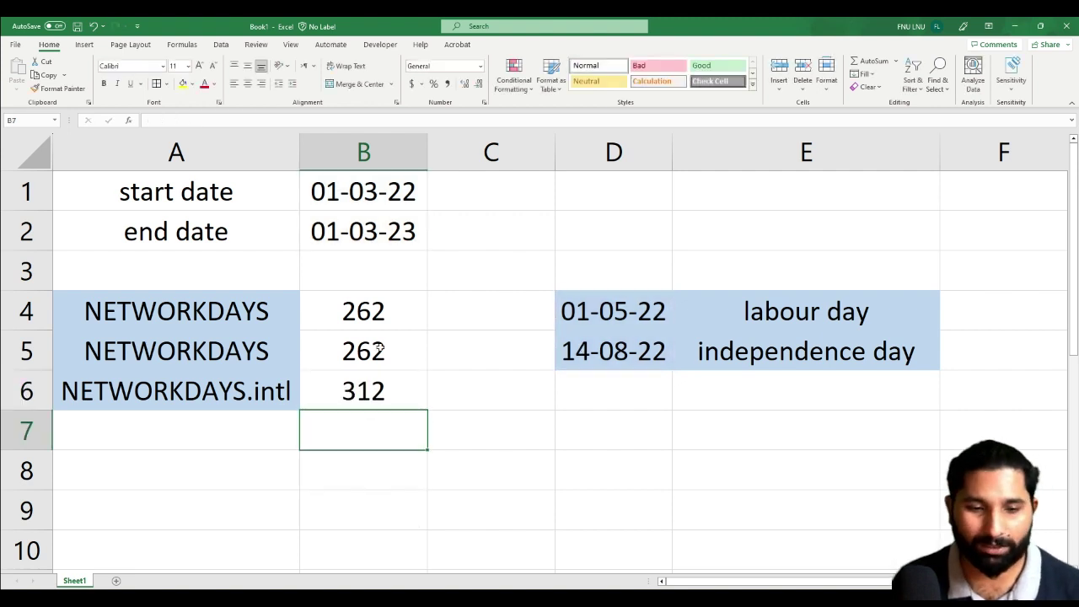
- Select B6 to check the finished NETWORKDAYS.INTL formula
click(382, 392)
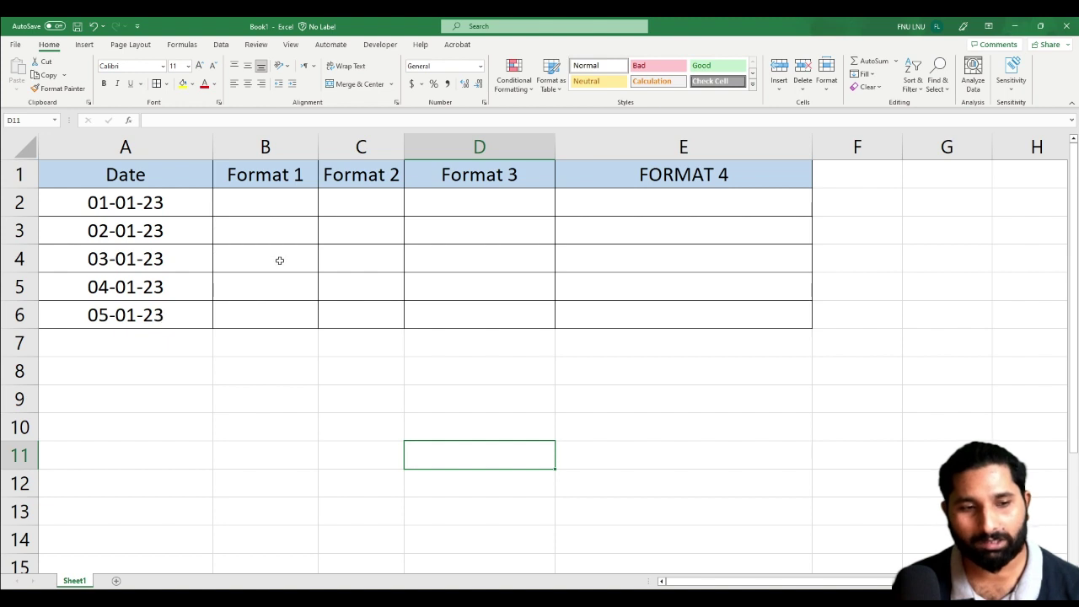
- Copy the dates from A2:A6 into the Format 1 column starting at B2
click(262, 202)
drag(151, 214, 148, 311)
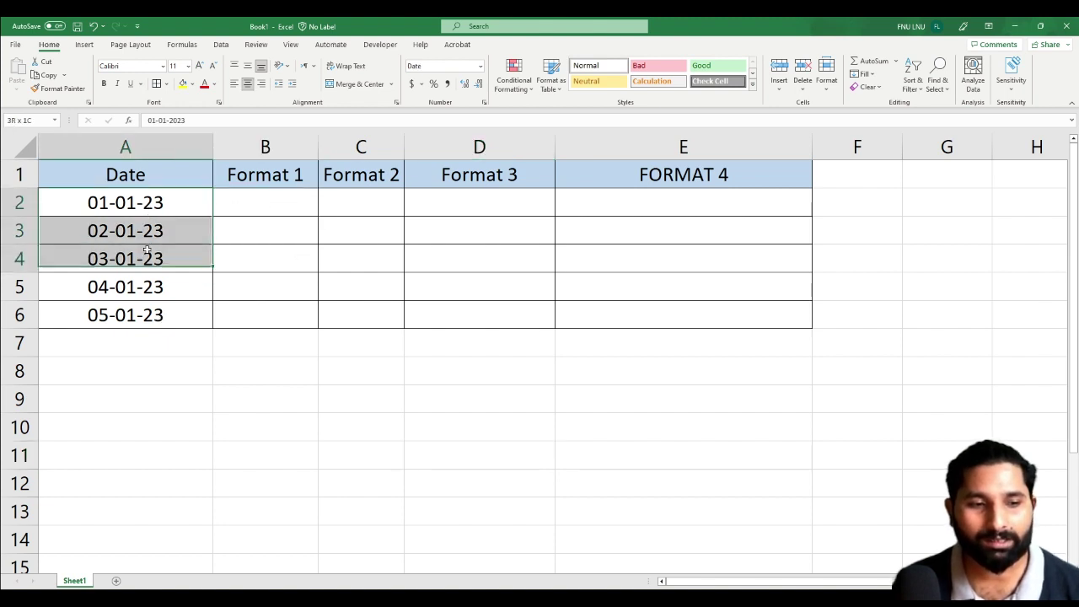
key(ctrl+c)
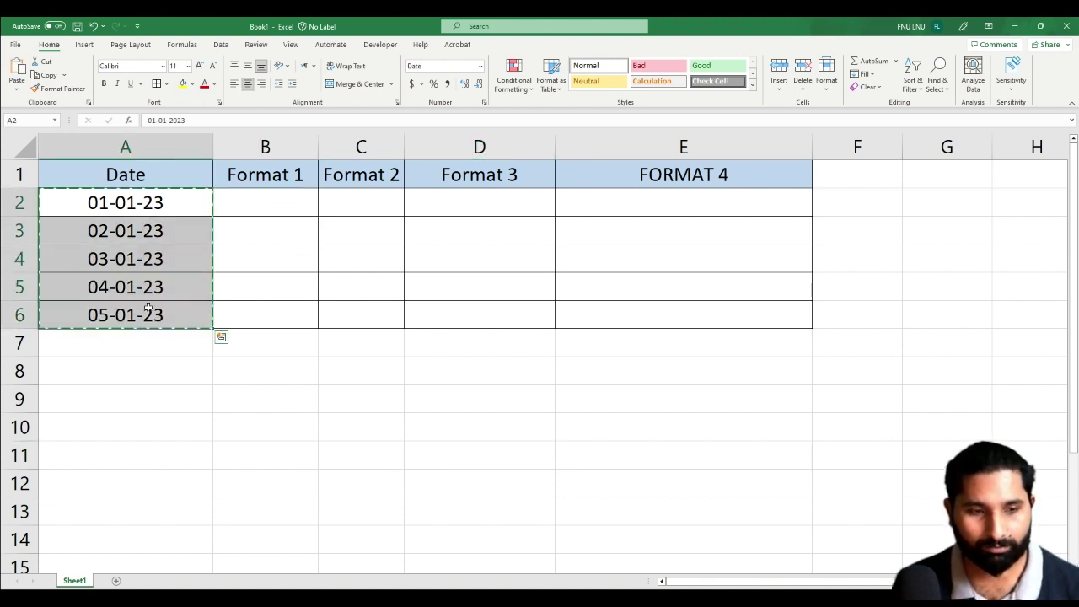
click(266, 202)
key(ctrl+v)
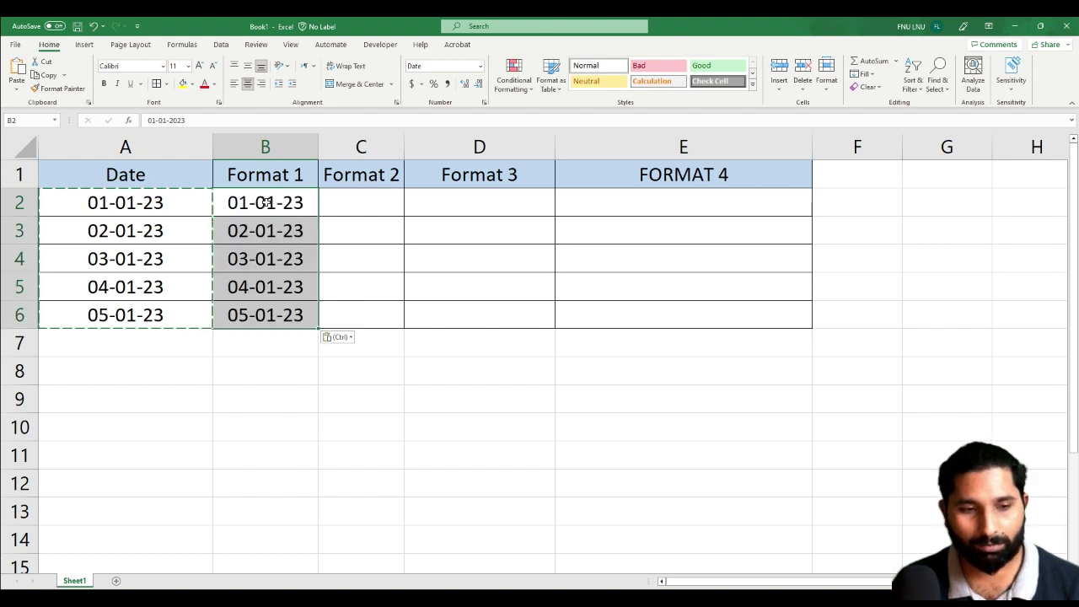
double_click(265, 209)
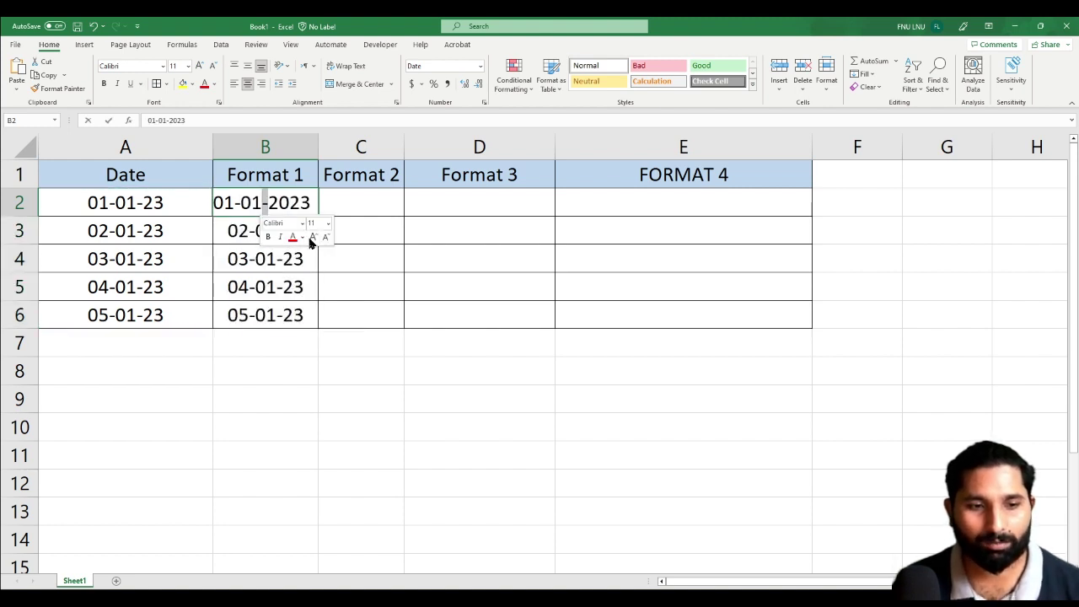
click(361, 226)
- Format B2:B6 with the 14-Mar-12 date style, showing 1-Jan-23 through 5-Jan-23
drag(261, 204, 261, 313)
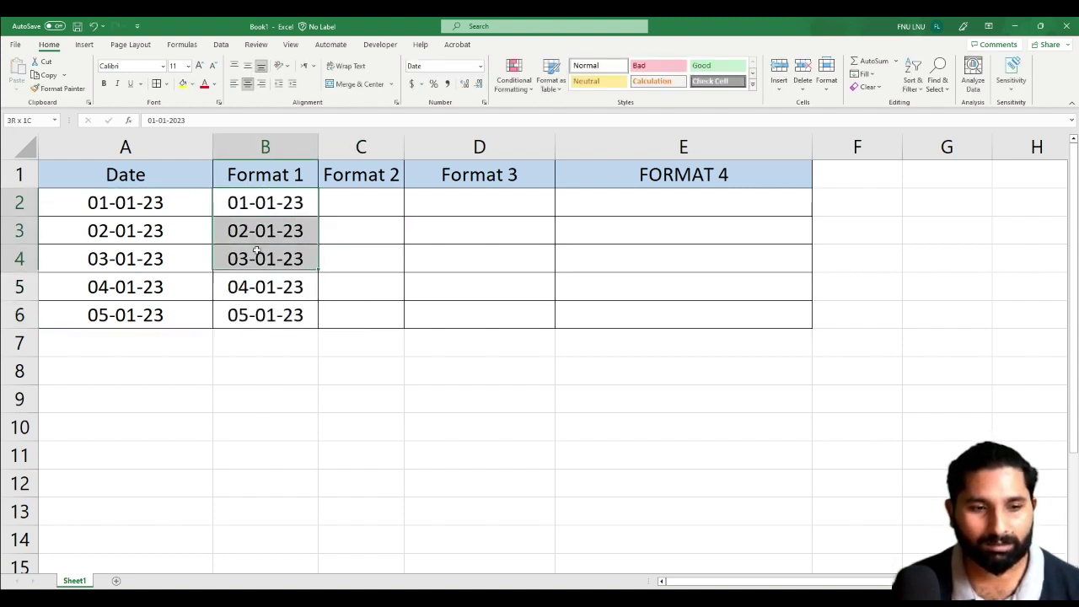
right_click(265, 209)
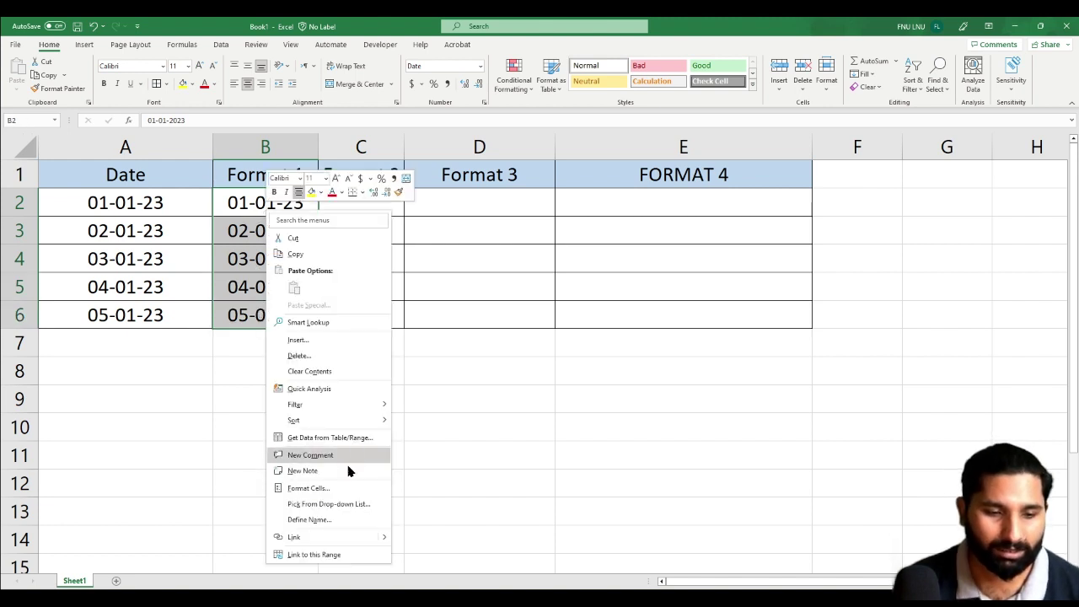
click(347, 488)
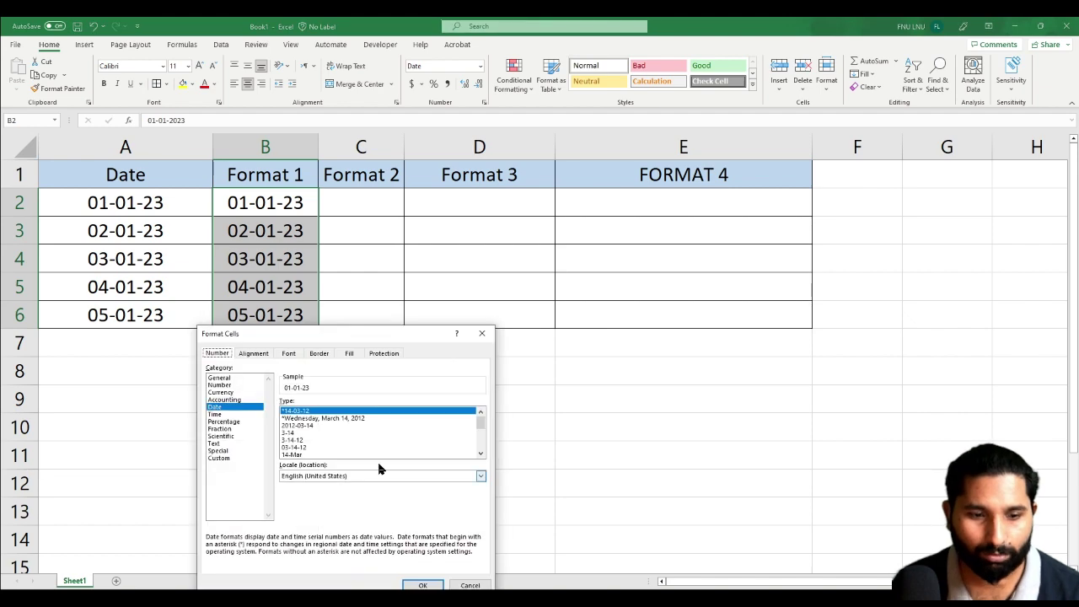
mouse_move(392, 343)
mouse_down()
mouse_move(426, 227)
mouse_move(448, 211)
mouse_up()
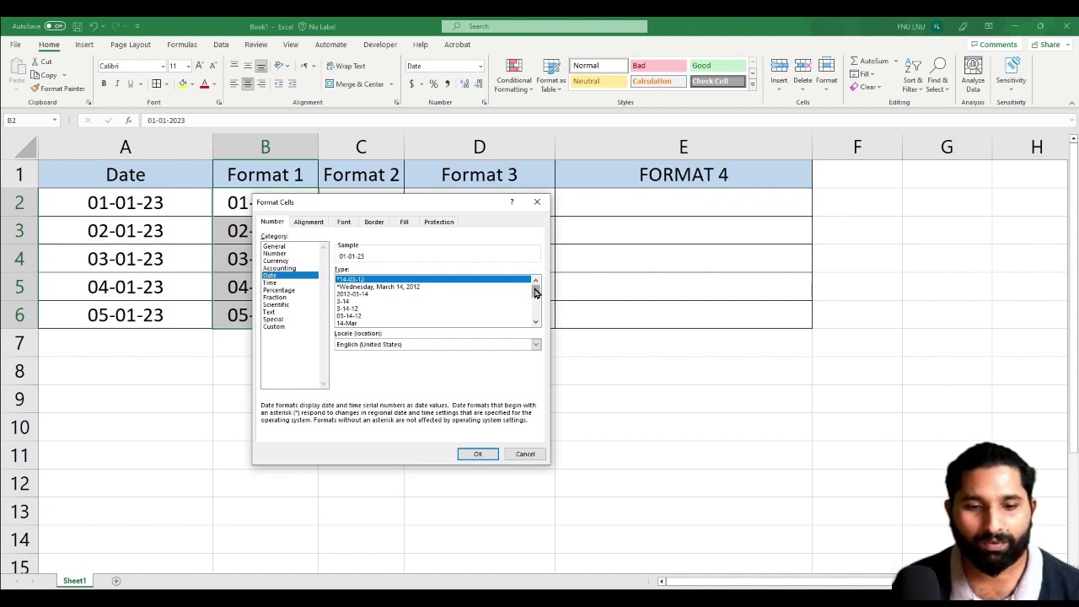
drag(534, 293, 535, 283)
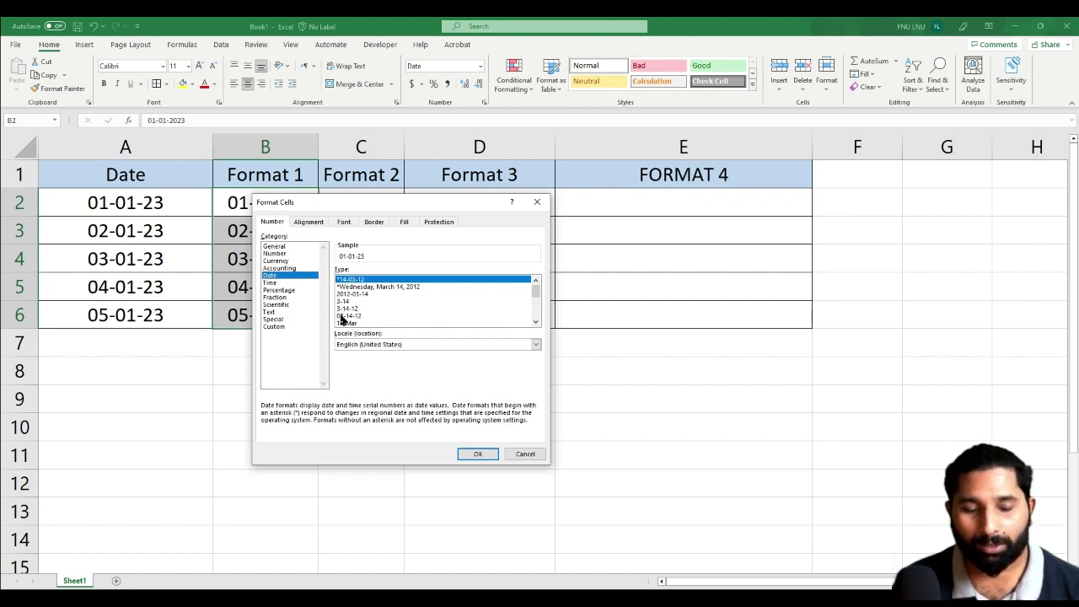
click(535, 322)
click(536, 322)
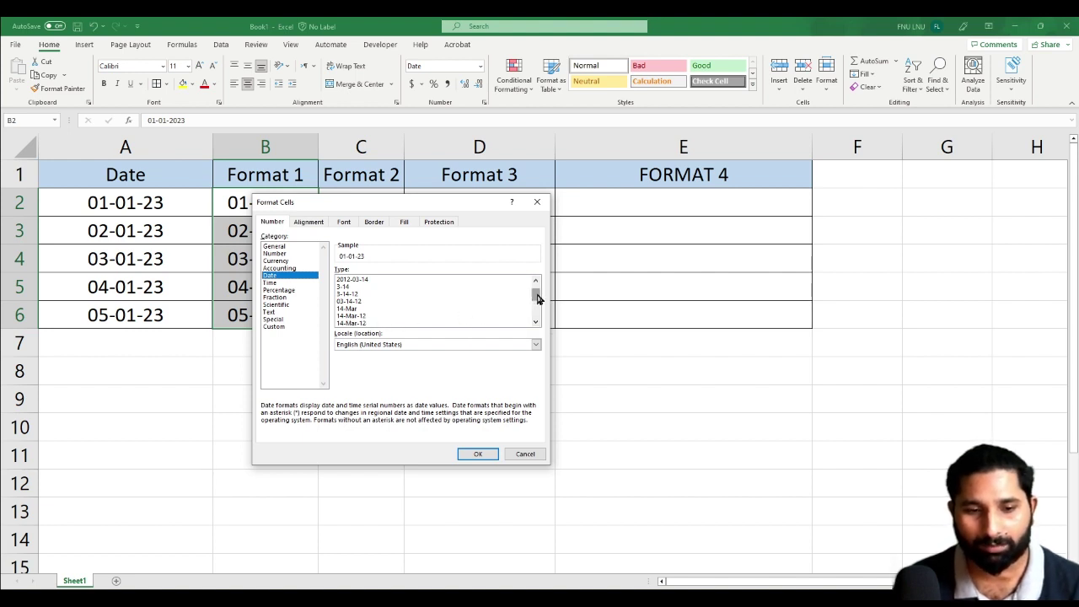
drag(536, 295, 535, 299)
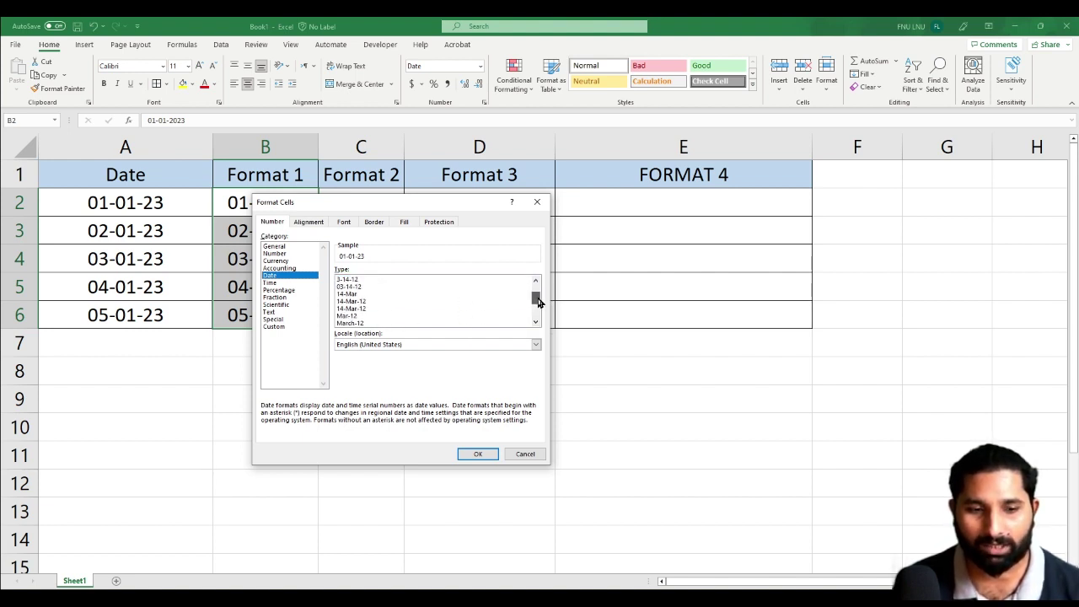
click(352, 302)
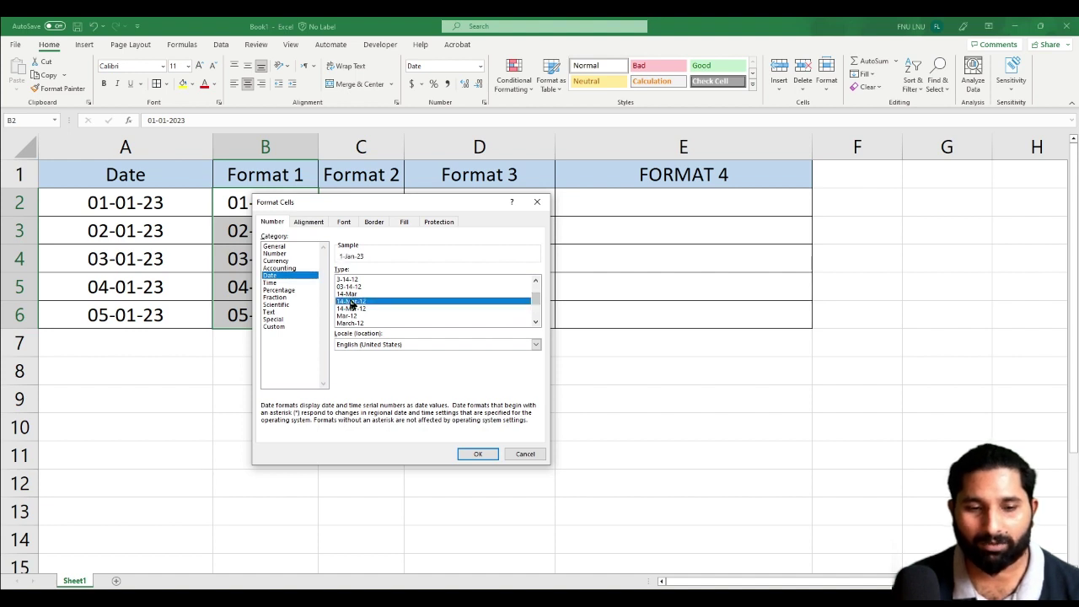
click(477, 454)
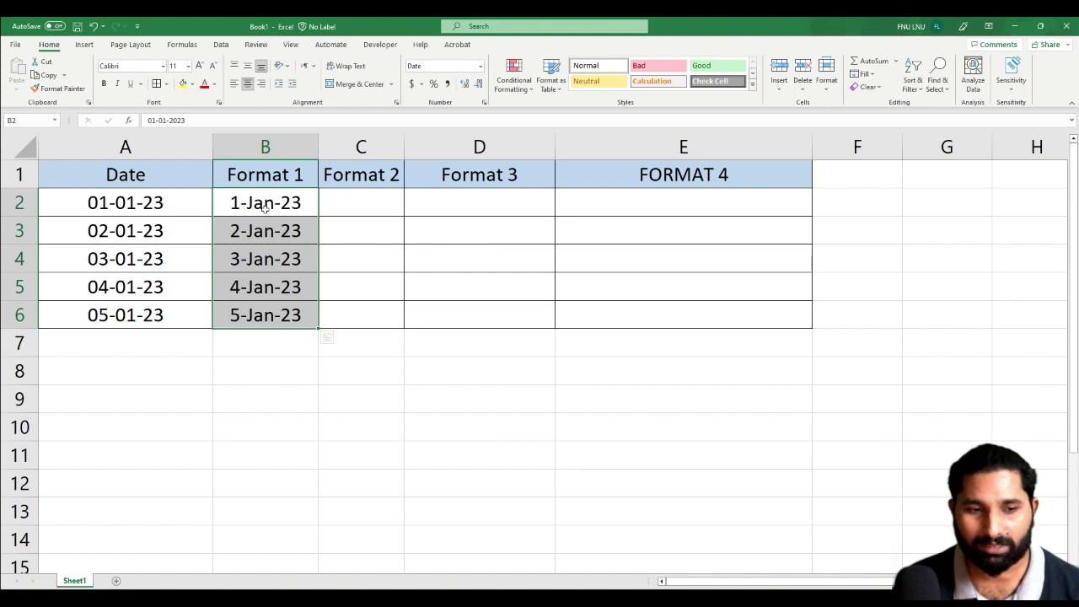
- Copy the A2:A6 dates into the Format 2 column starting at C2
drag(127, 202, 147, 314)
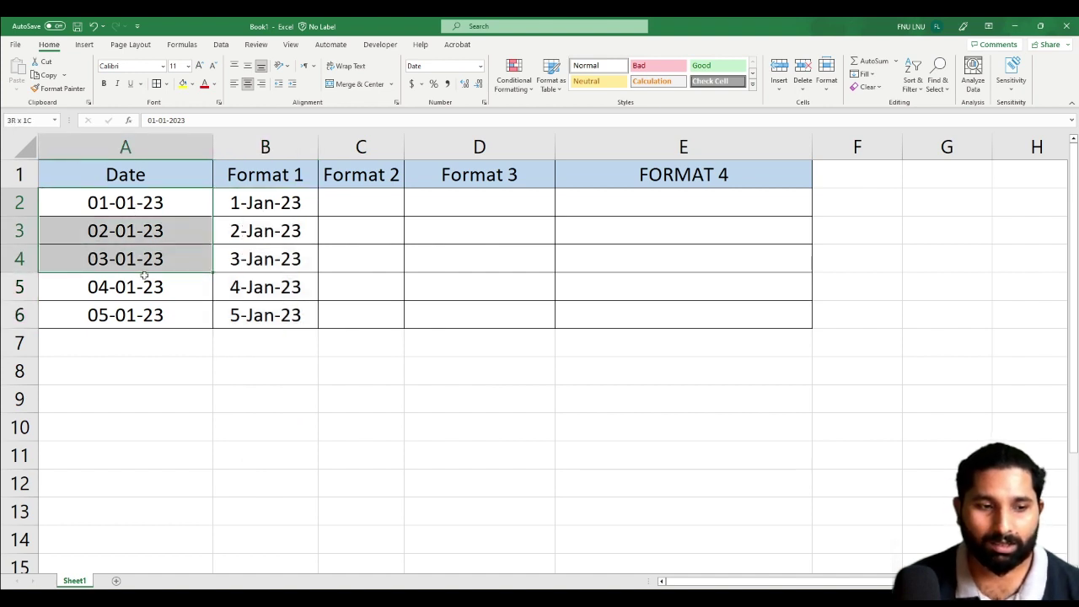
key(ctrl+c)
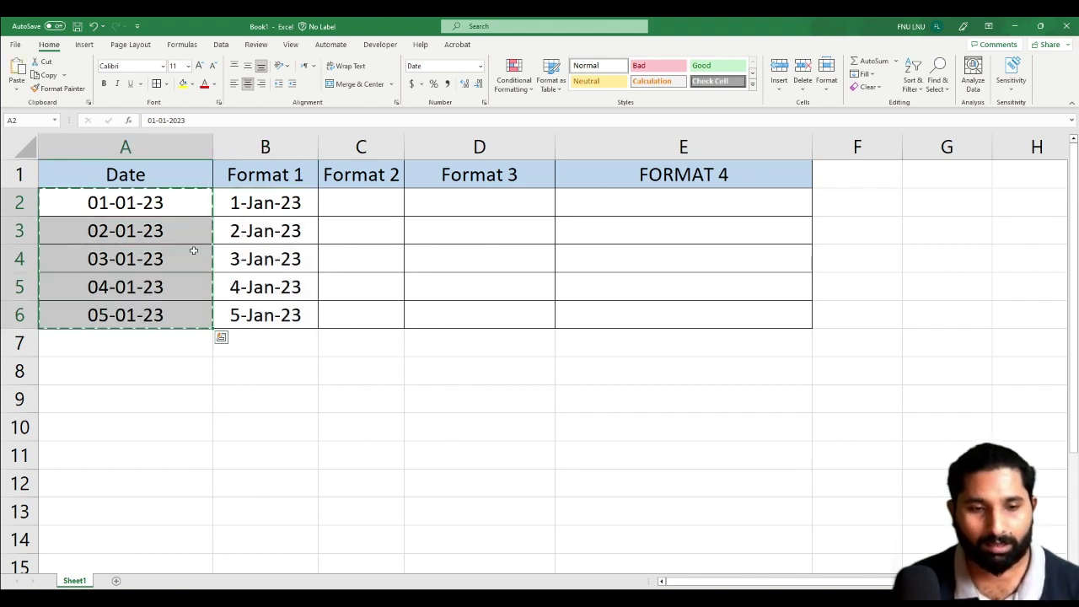
click(335, 200)
key(ctrl+v)
key(ctrl)
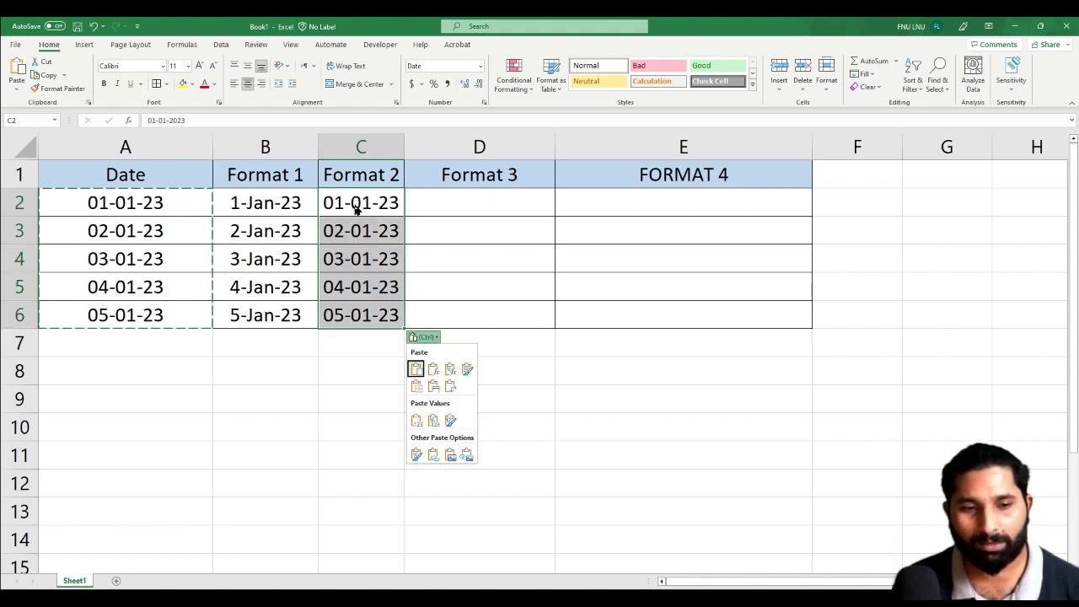
- Format the pasted dates with the English (South Africa) 2012-03-14 year-first style
right_click(387, 248)
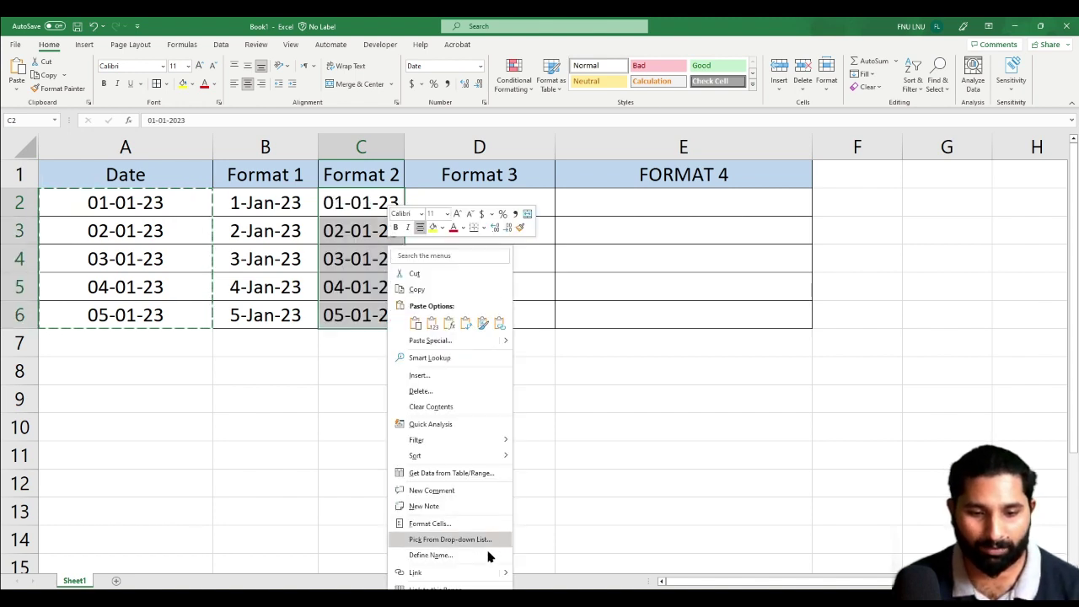
click(458, 524)
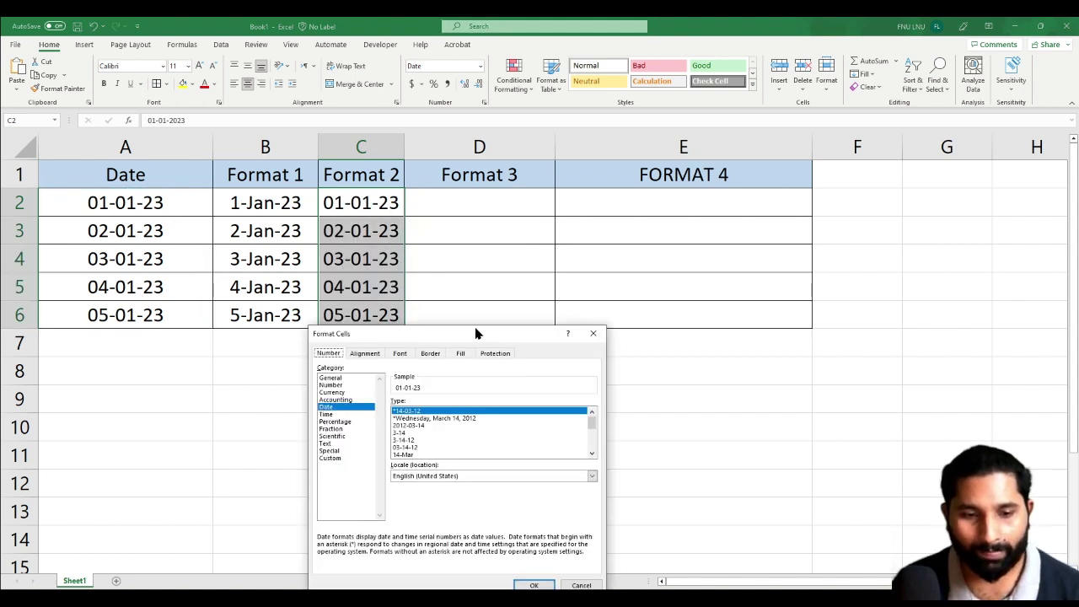
drag(477, 333, 483, 165)
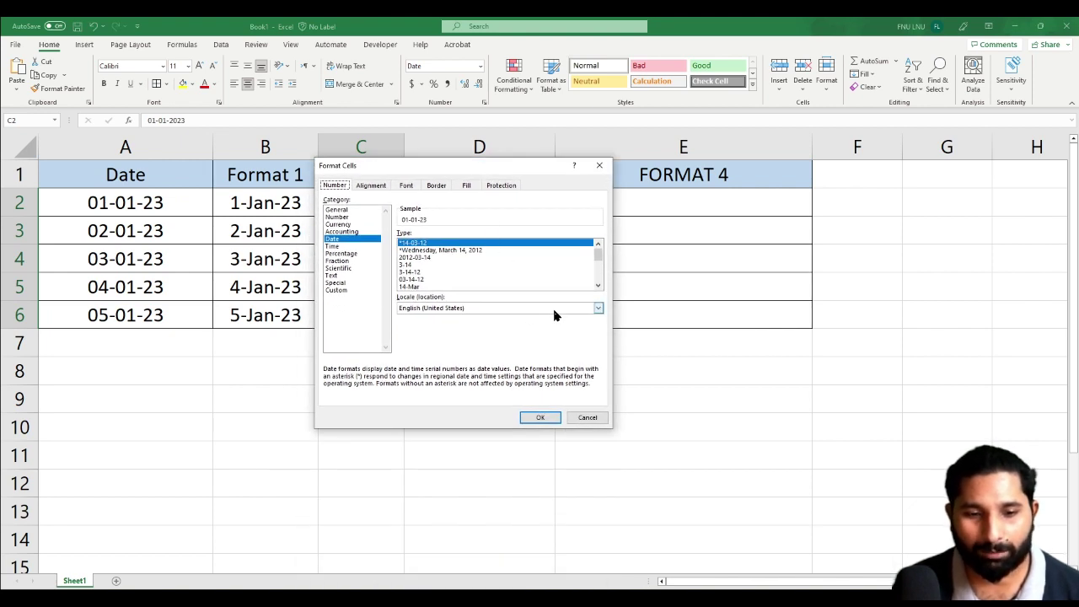
click(558, 310)
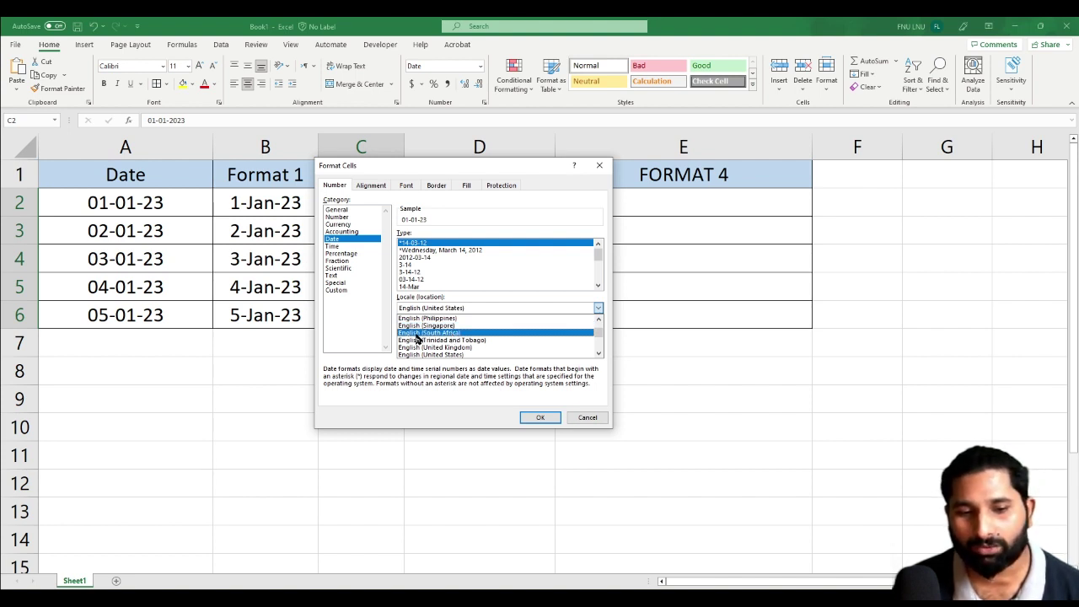
click(417, 334)
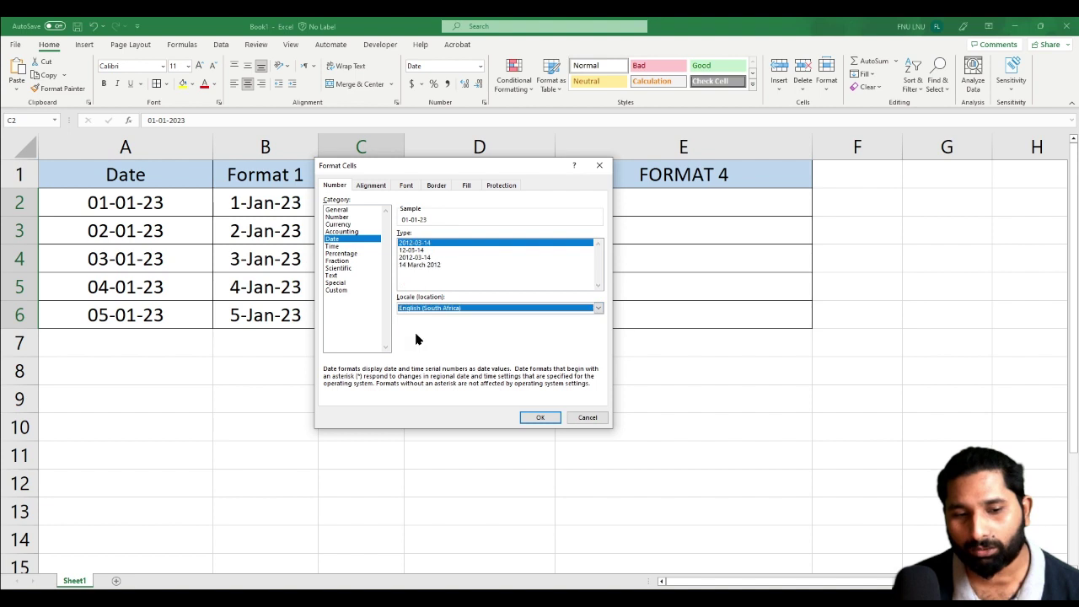
click(540, 417)
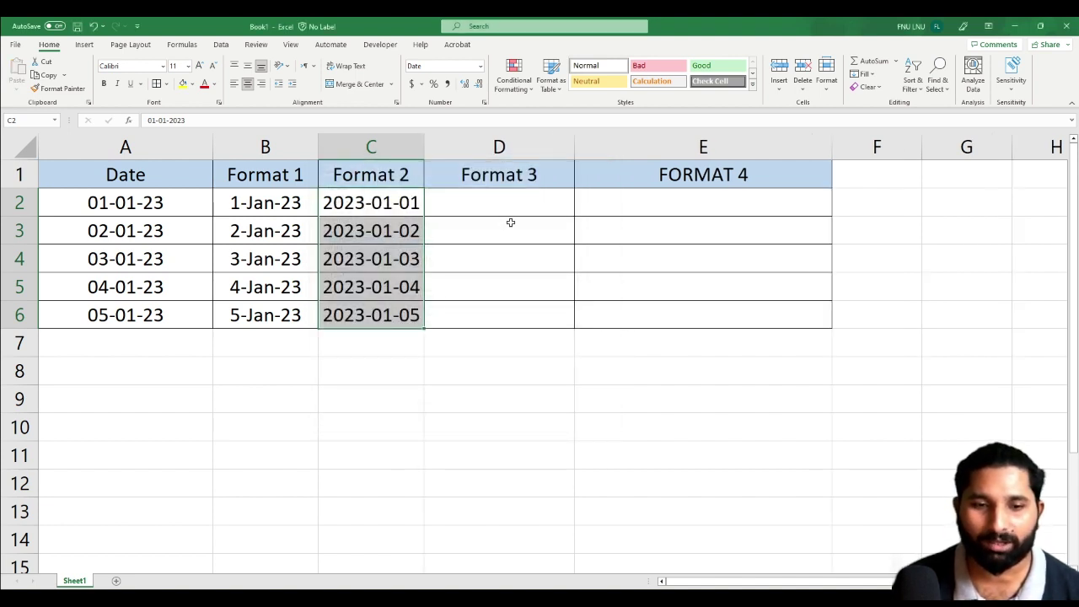
drag(506, 202, 501, 308)
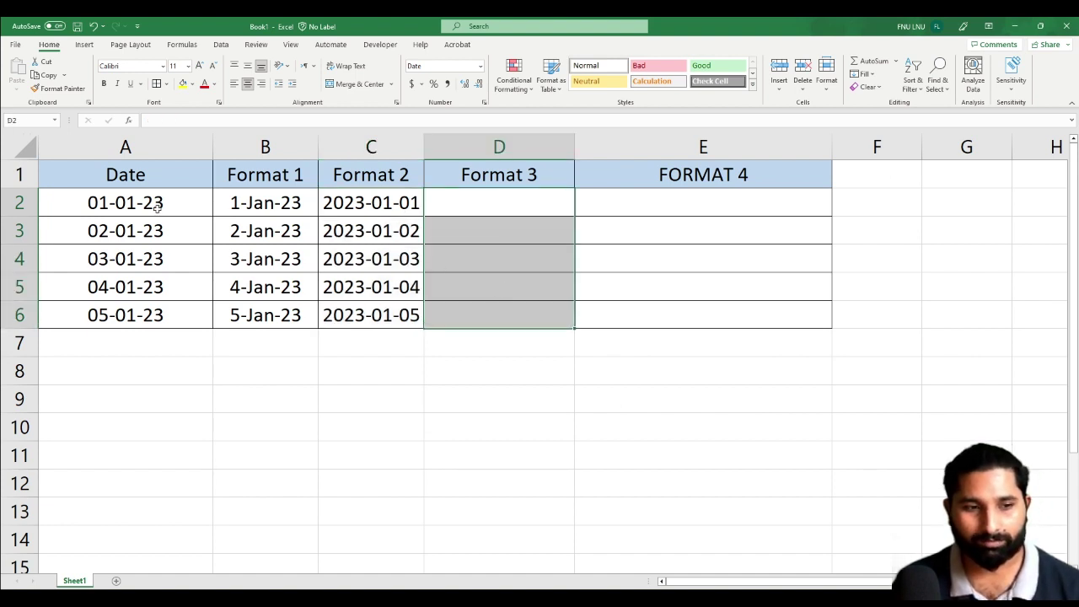
- Copy the A2:A6 dates into the Format 3 column starting at D2
drag(157, 207, 163, 310)
key(ctrl+c)
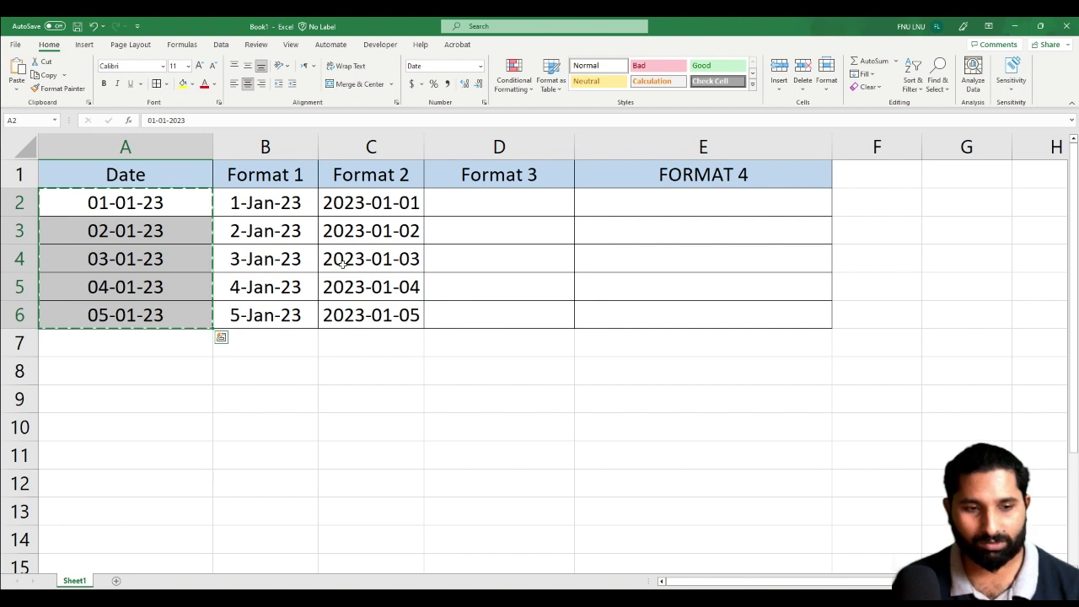
click(494, 202)
key(ctrl+v)
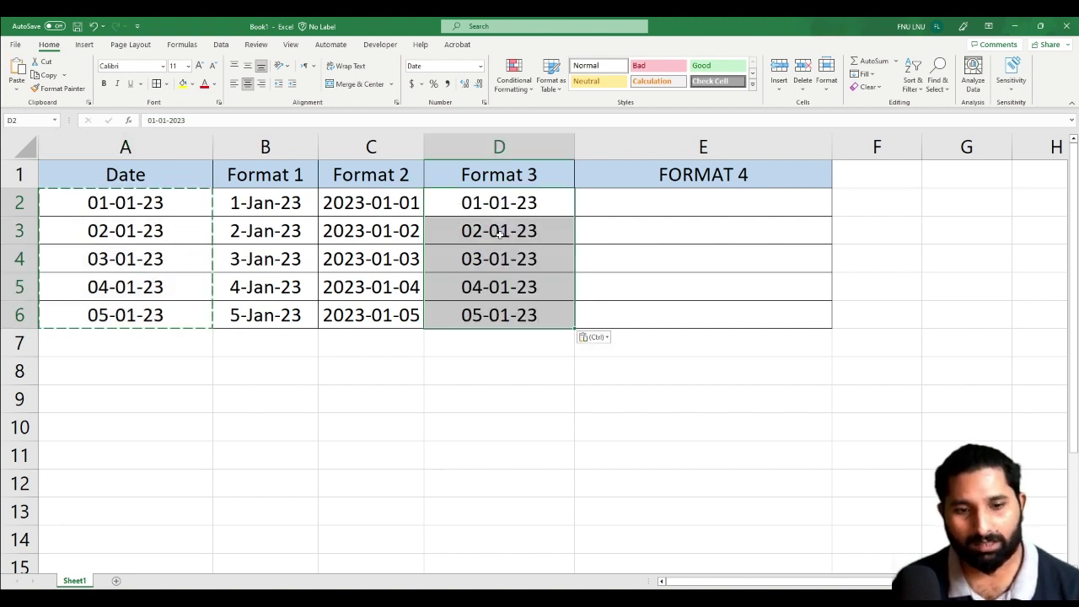
- Format D2:D6 with the 3-14-12 1:30 PM date-time style
right_click(500, 234)
click(549, 516)
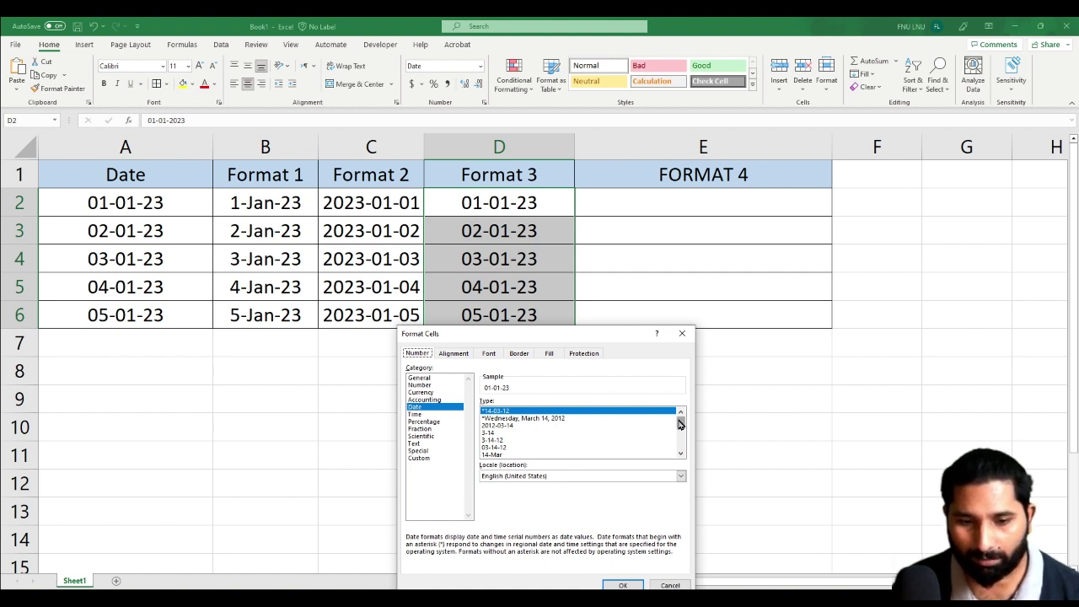
drag(681, 424, 682, 437)
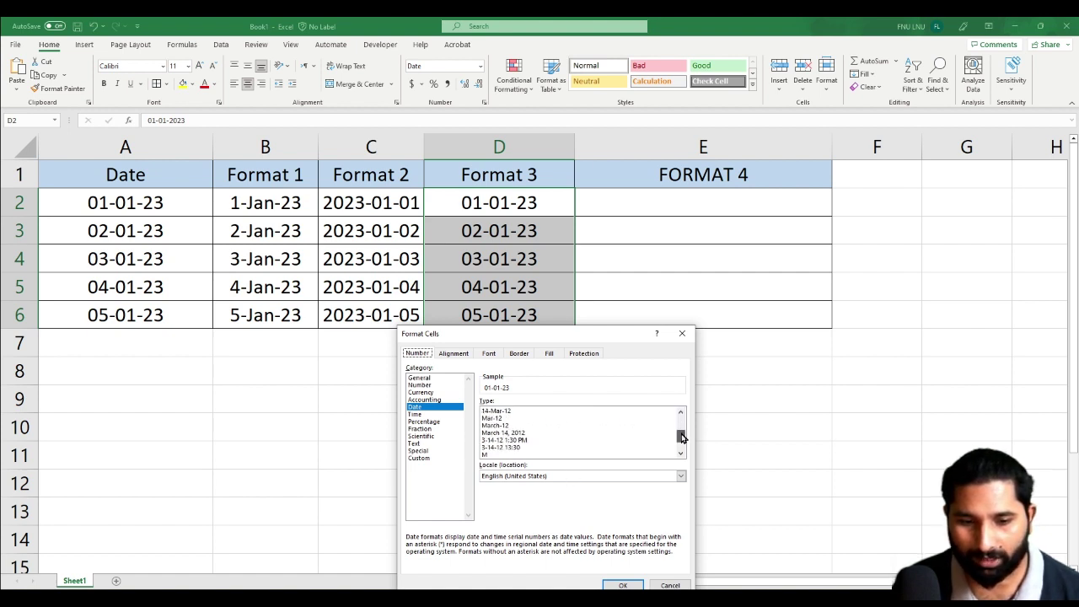
click(505, 441)
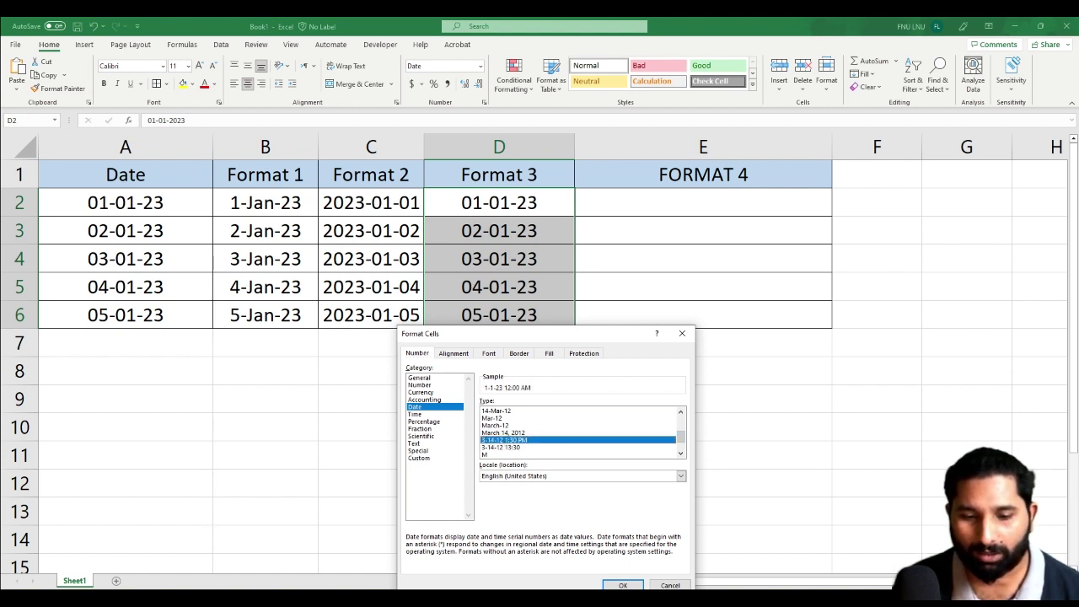
click(623, 584)
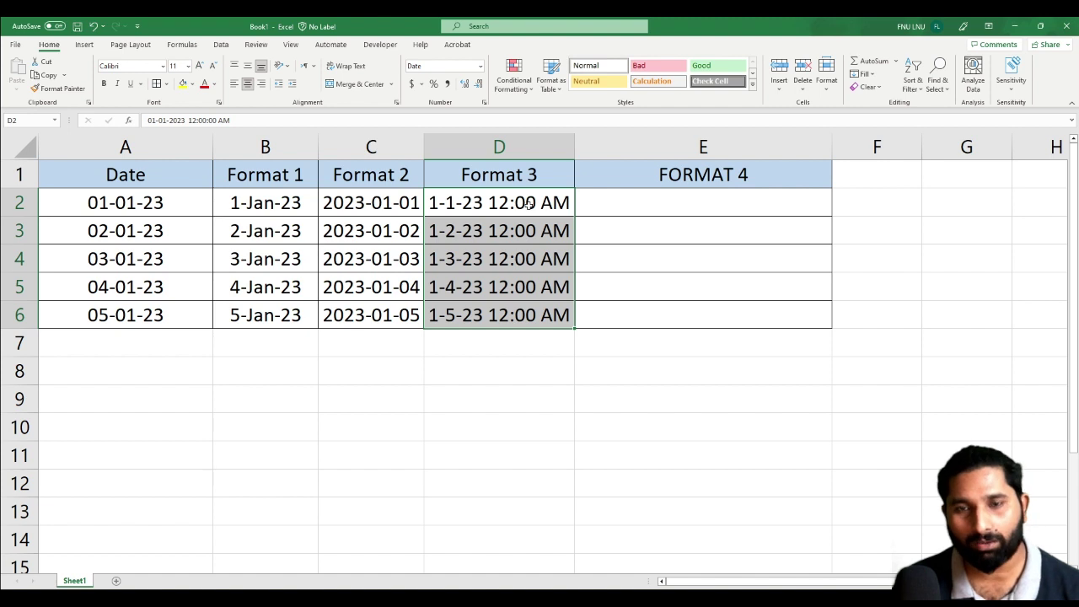
- Copy the A2:A6 dates into the FORMAT 4 column starting at E2
drag(206, 204, 167, 313)
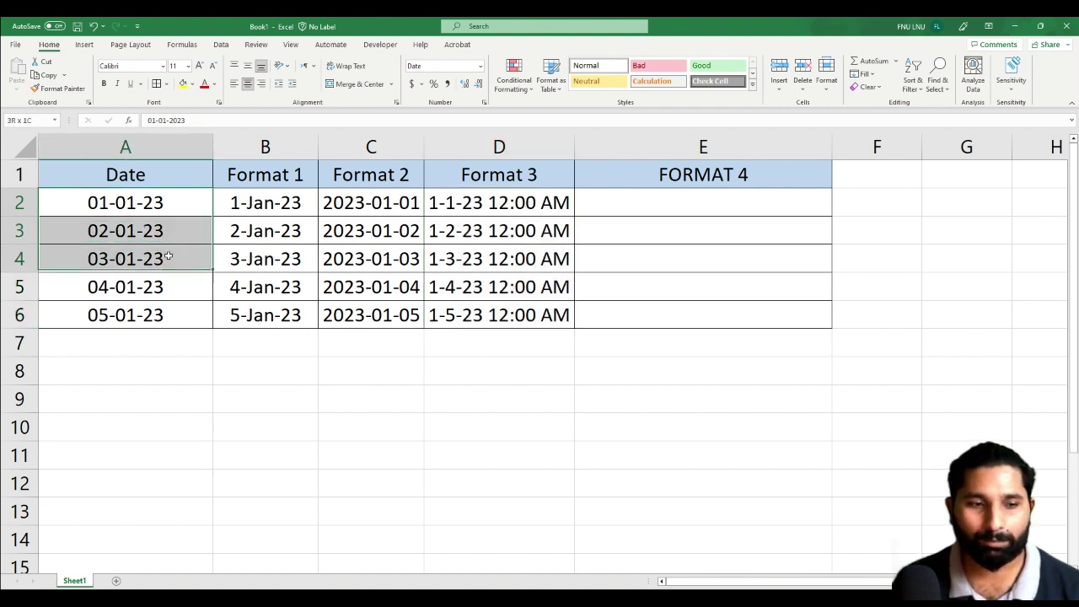
key(ctrl+c)
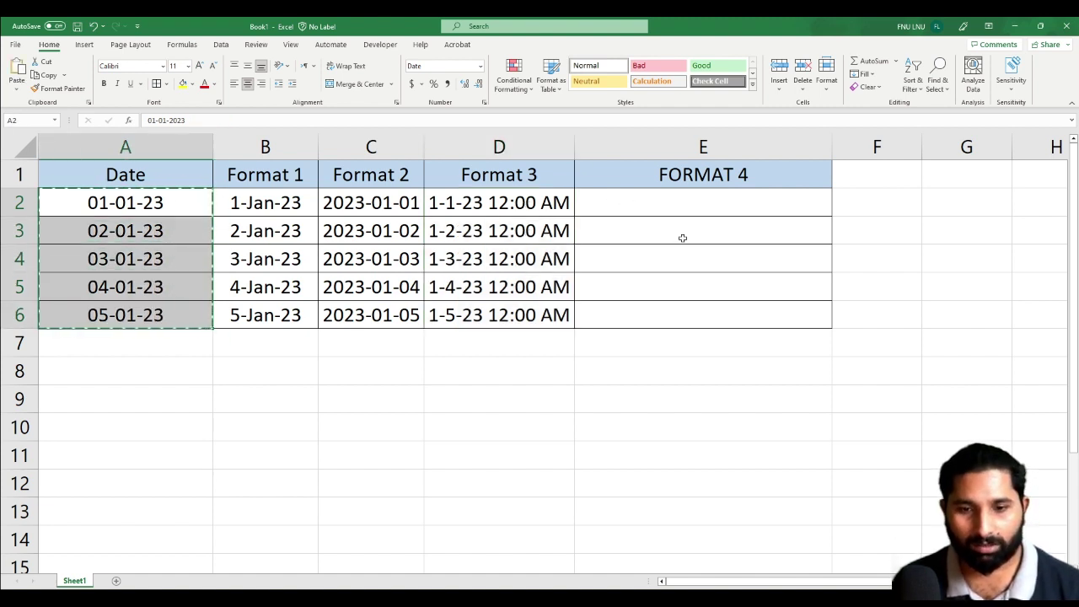
click(674, 202)
key(ctrl+v)
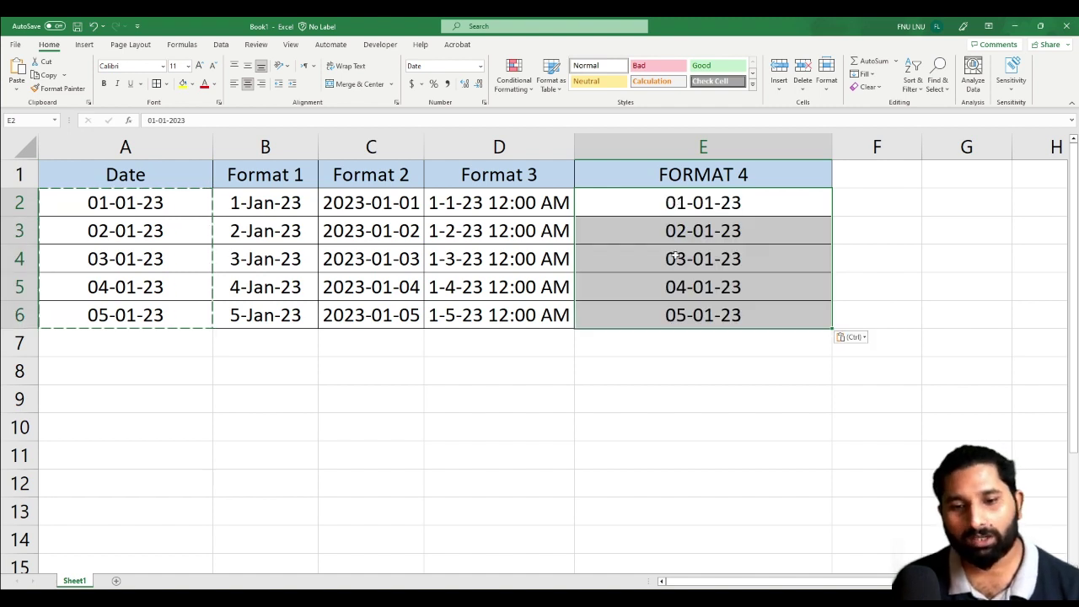
- Format E2:E6 with the *Wednesday, March 14, 2012 long weekday date style
right_click(674, 244)
click(714, 524)
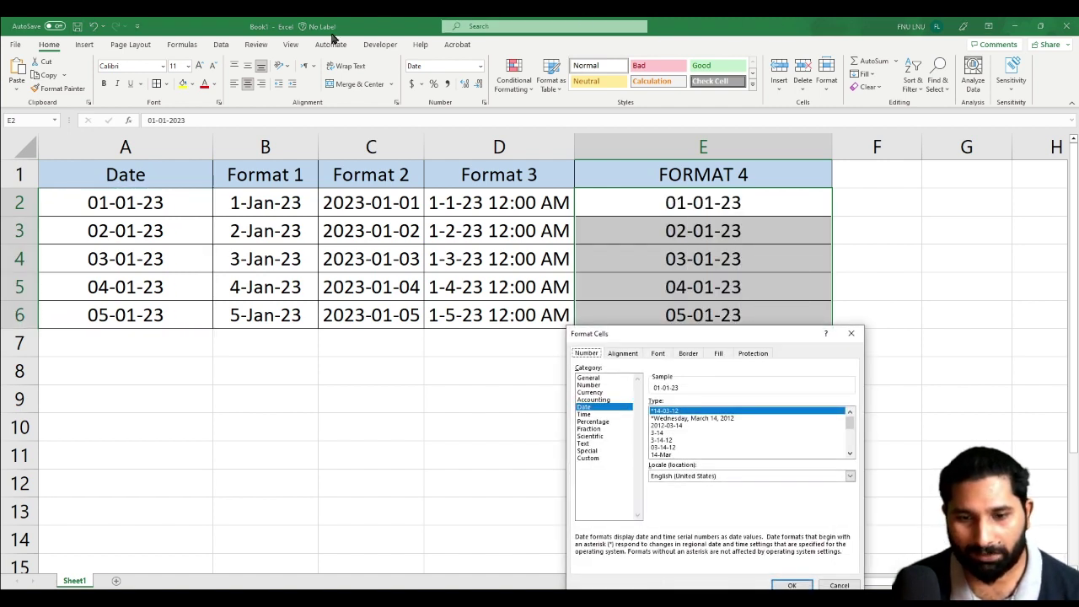
drag(631, 332, 525, 144)
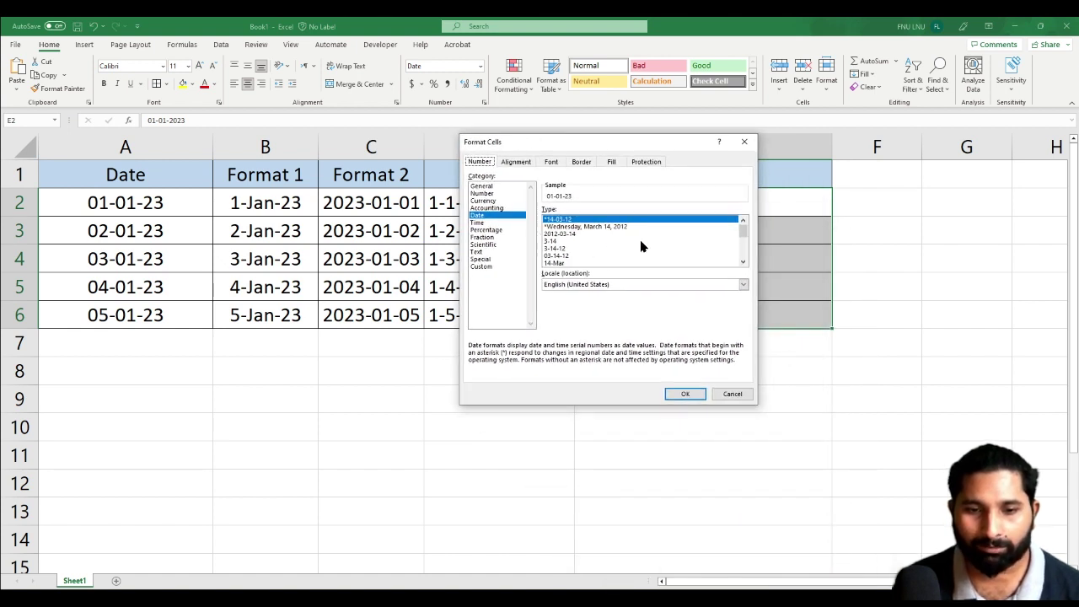
click(588, 227)
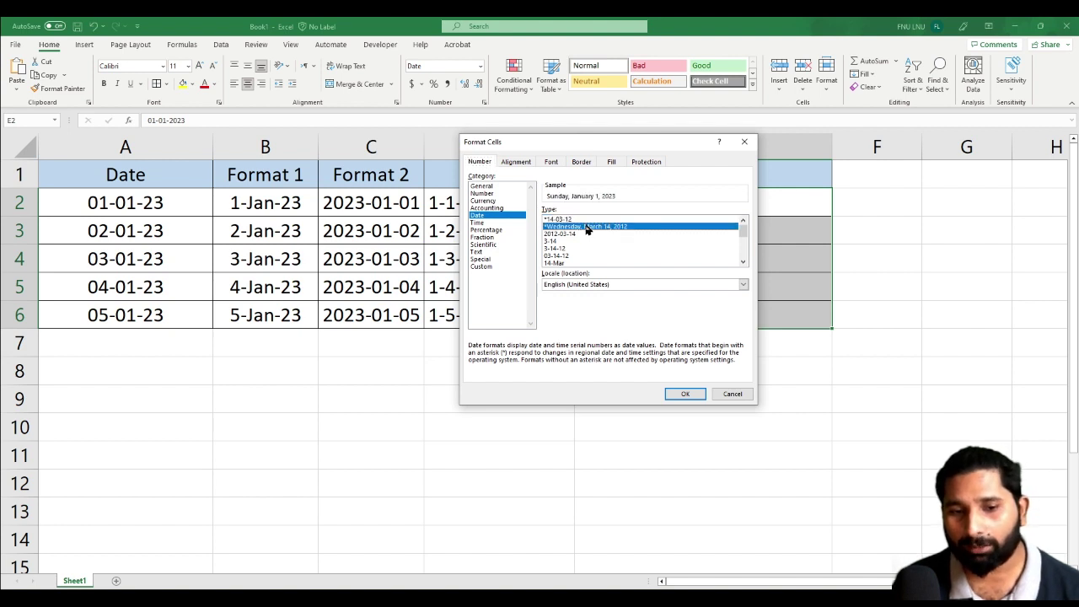
click(687, 394)
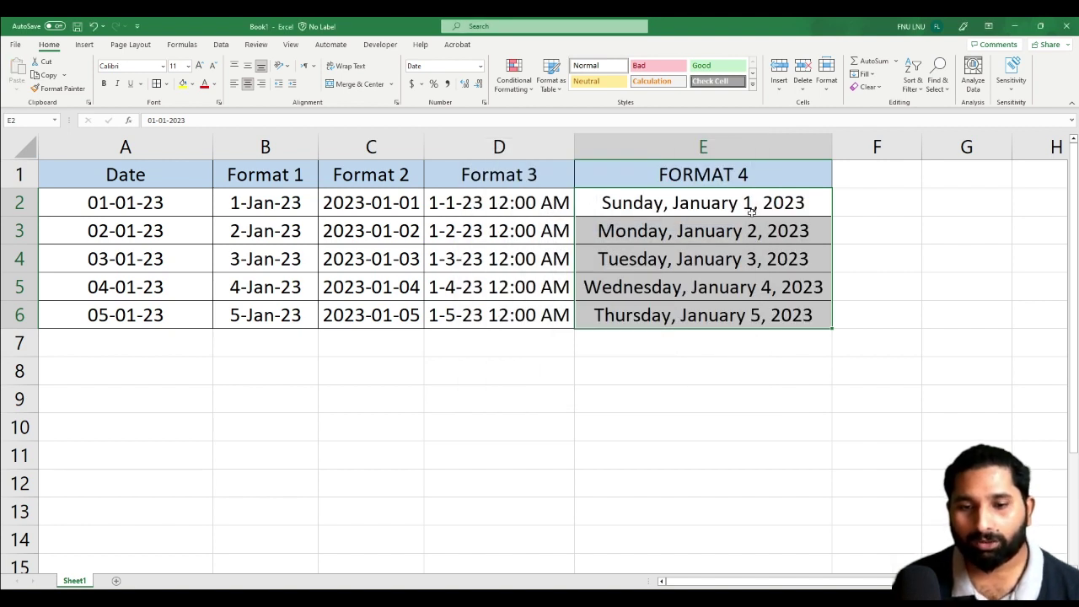